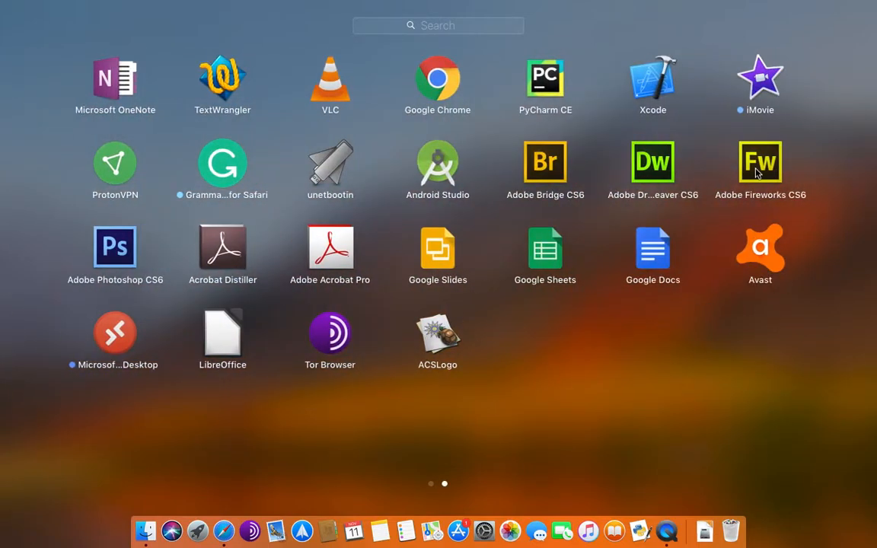
Launch Adobe Fireworks CS6 and cancel the new document started from its welcome screen
click(754, 164)
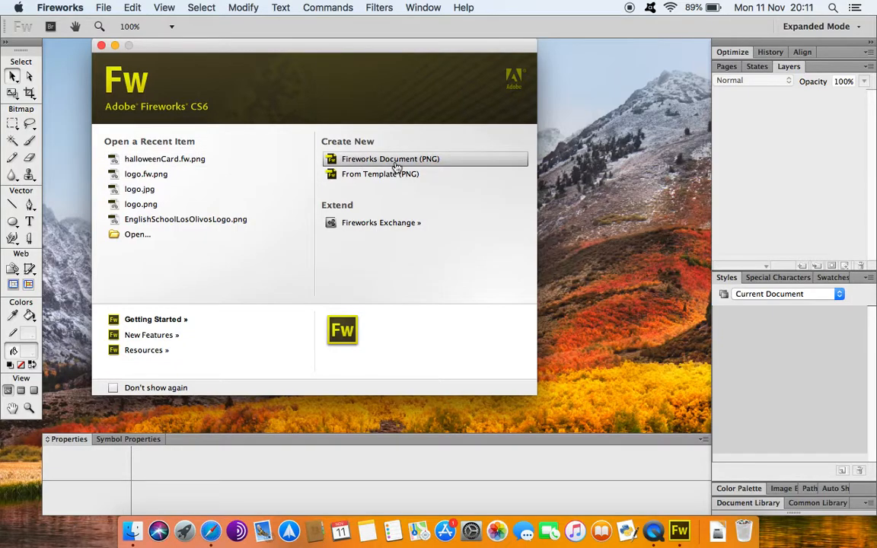
click(372, 152)
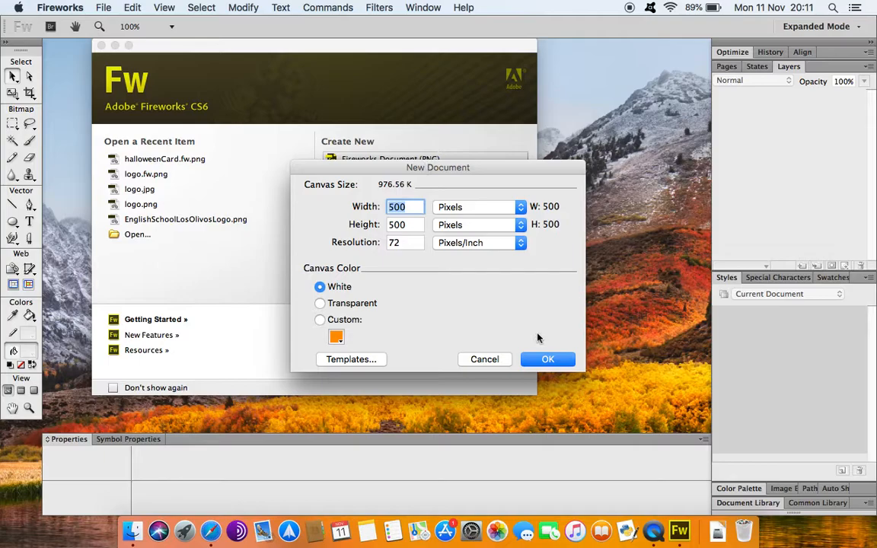
click(492, 359)
Create a new document 600 pixels wide and 800 pixels high, at 72 pixels/inch with a white canvas
click(103, 7)
click(103, 7)
click(103, 8)
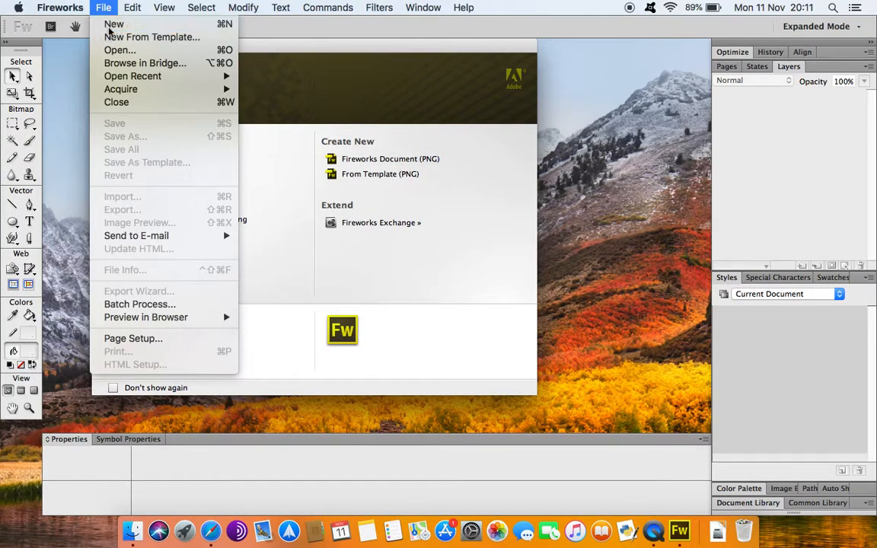
click(112, 23)
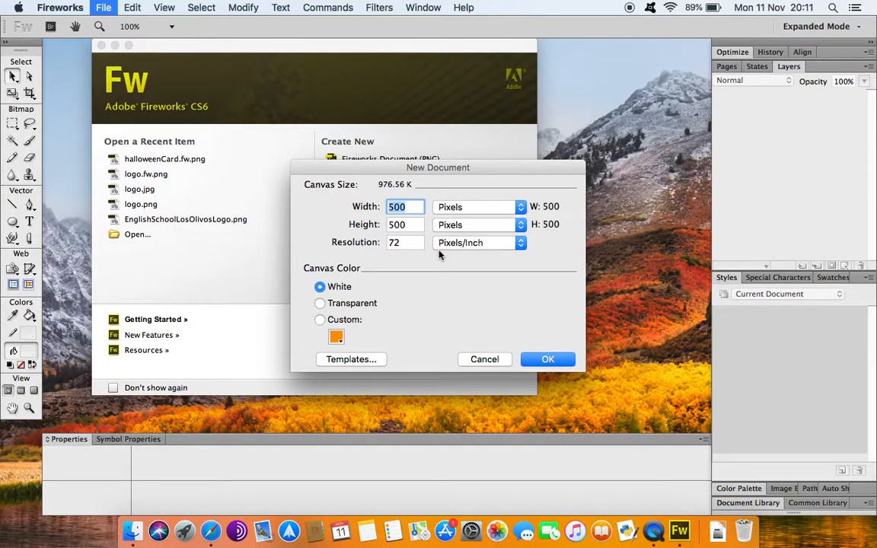
text(600)
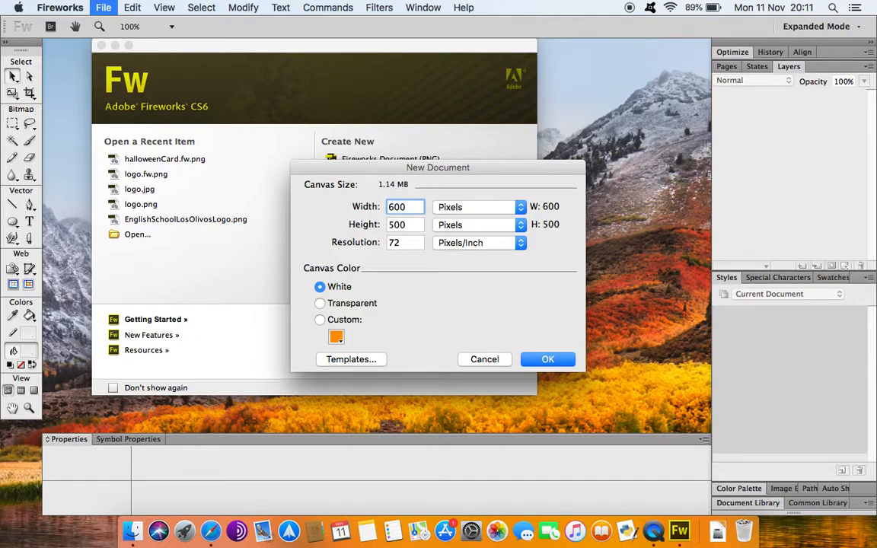
key(Tab)
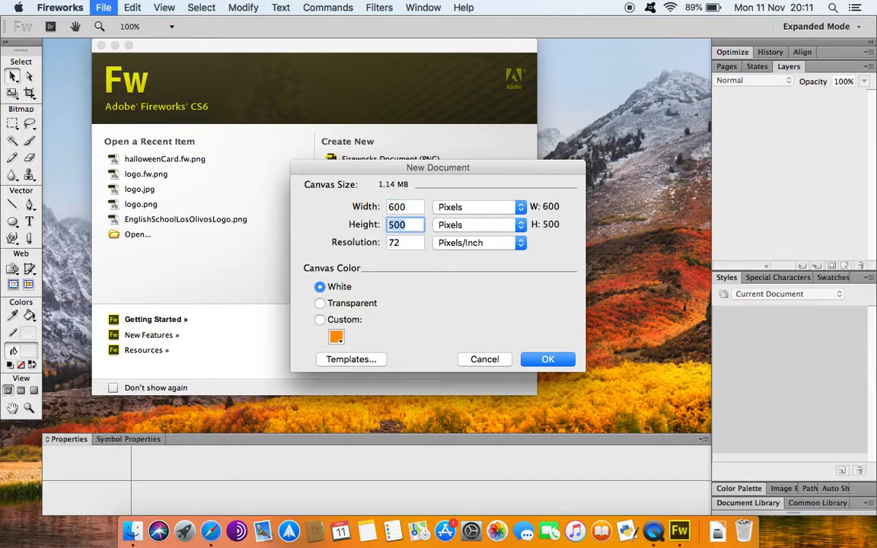
text(800)
click(387, 242)
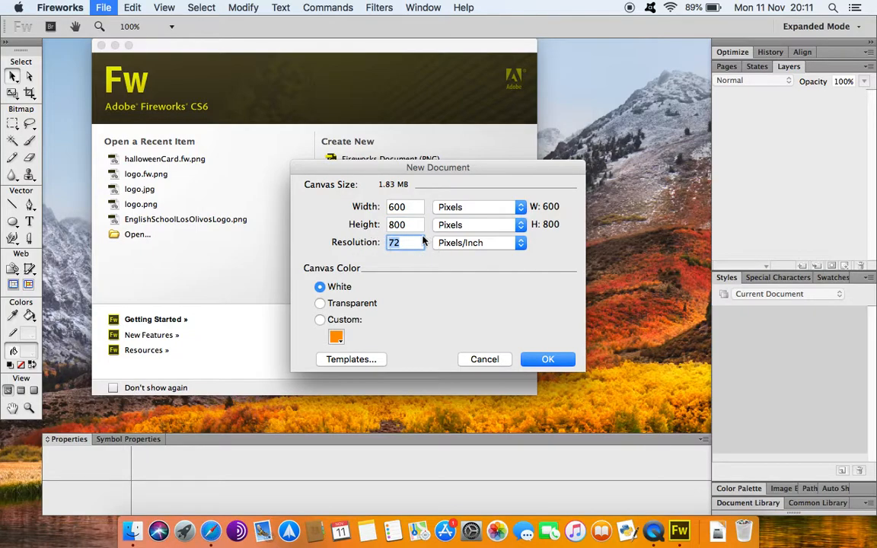
click(395, 244)
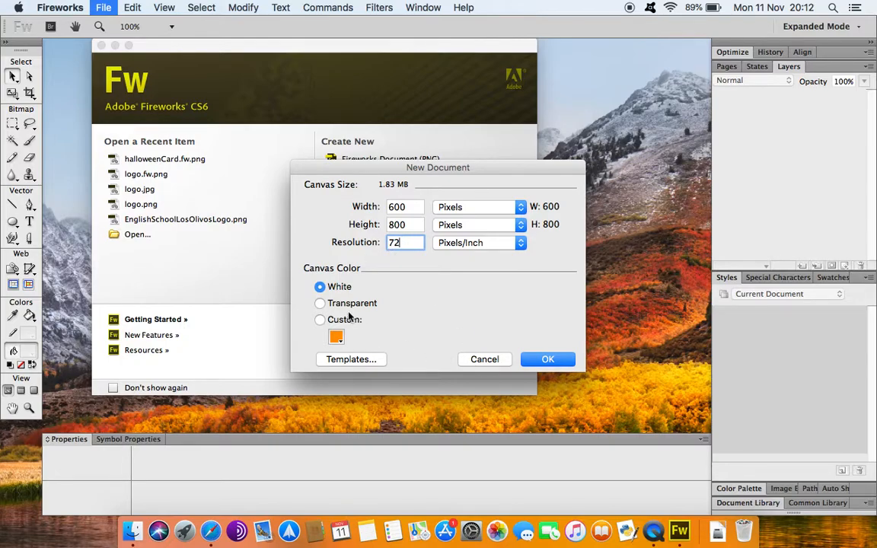
click(550, 359)
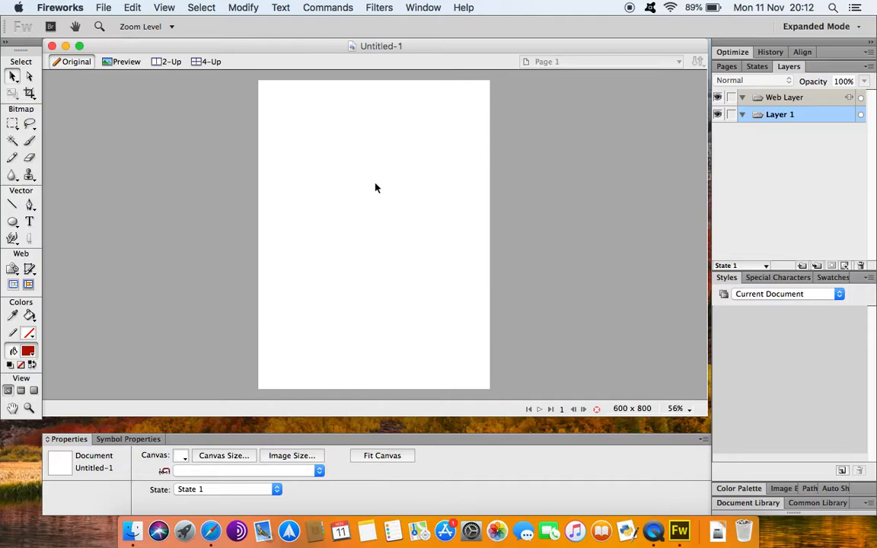
Open the Logos folder from the desktop and position its window so the blank canvas stays partly exposed
key(F4)
click(405, 232)
key(F11)
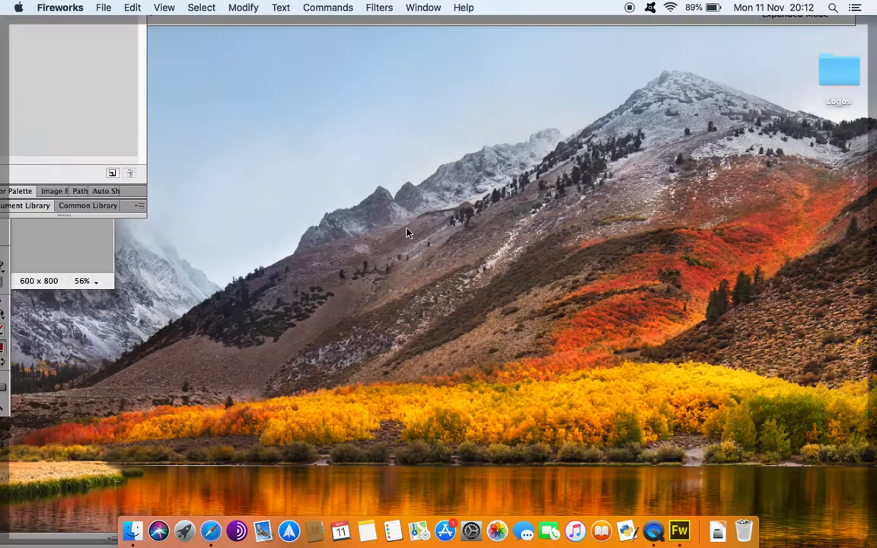
click(837, 77)
key(F11)
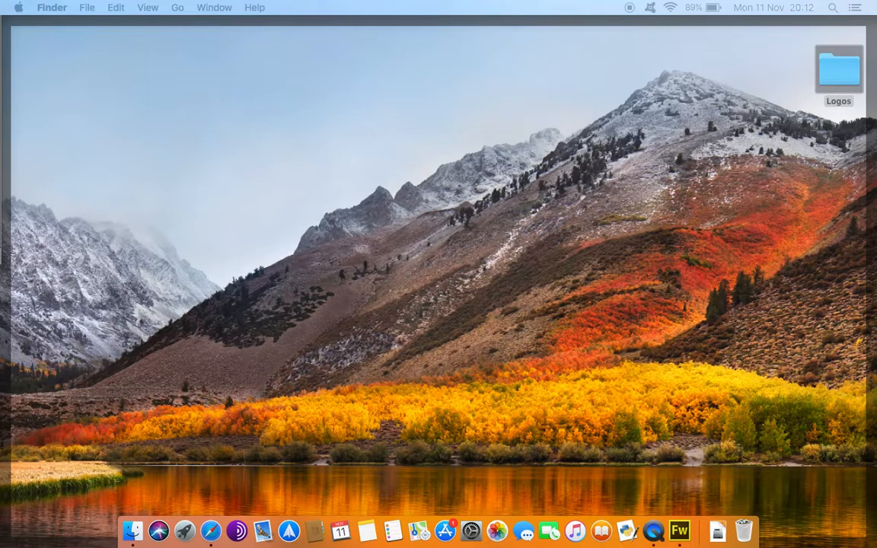
key(F11)
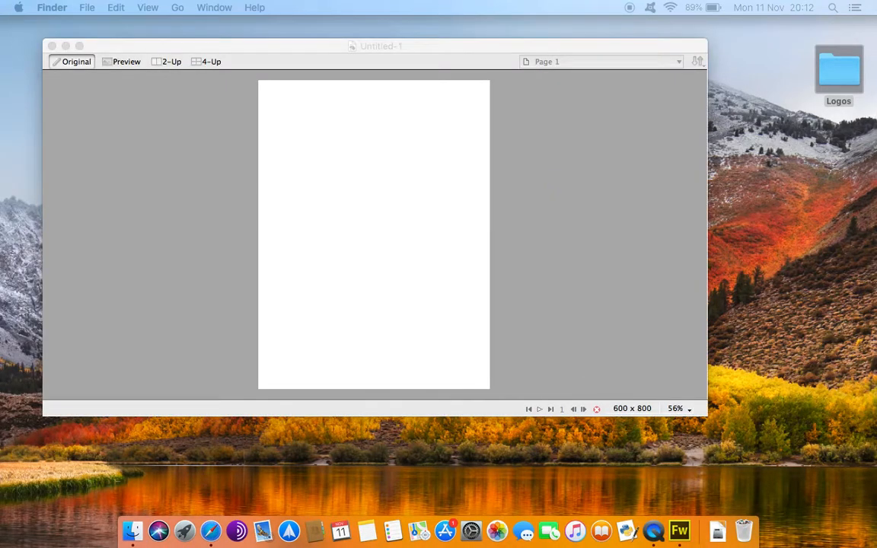
key(cmd+o)
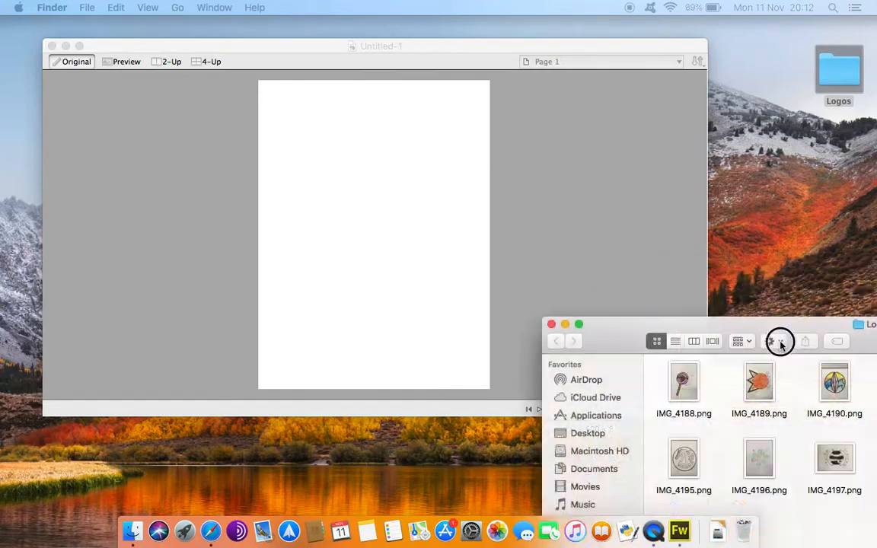
drag(778, 338, 604, 164)
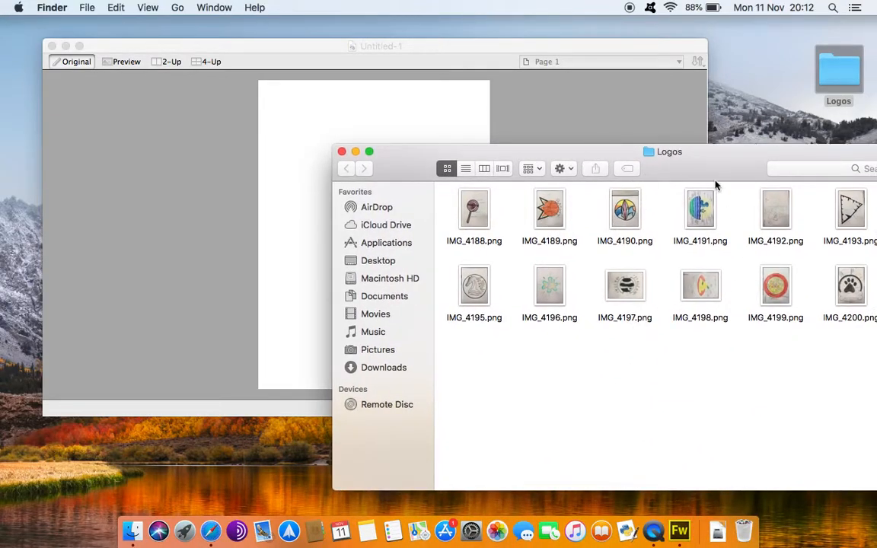
drag(708, 167, 575, 270)
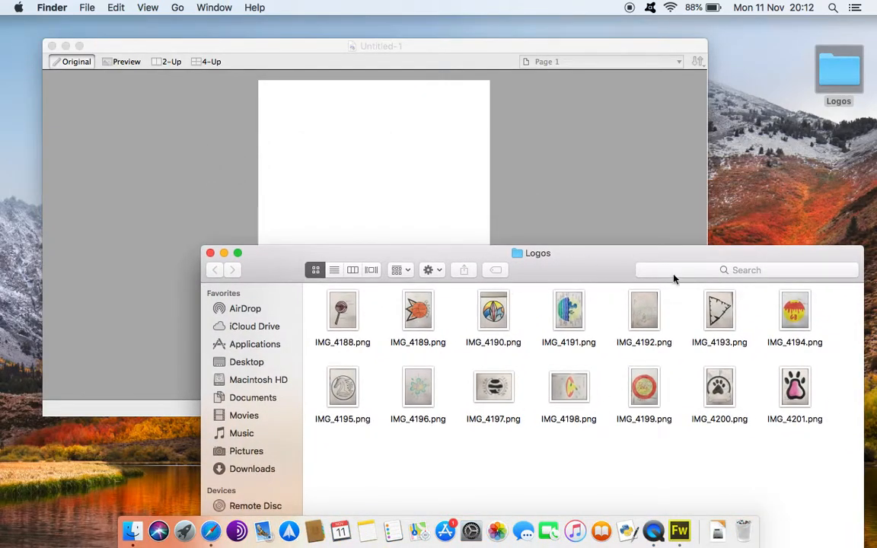
drag(600, 273, 499, 322)
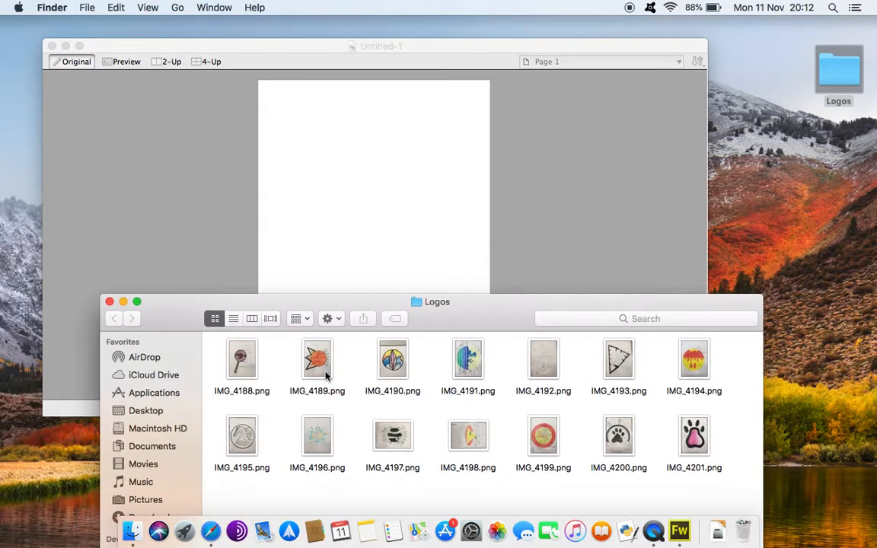
Place IMG_4189.png from the Logos folder onto the canvas, minimize the folder window and return to Fireworks
drag(316, 358, 384, 203)
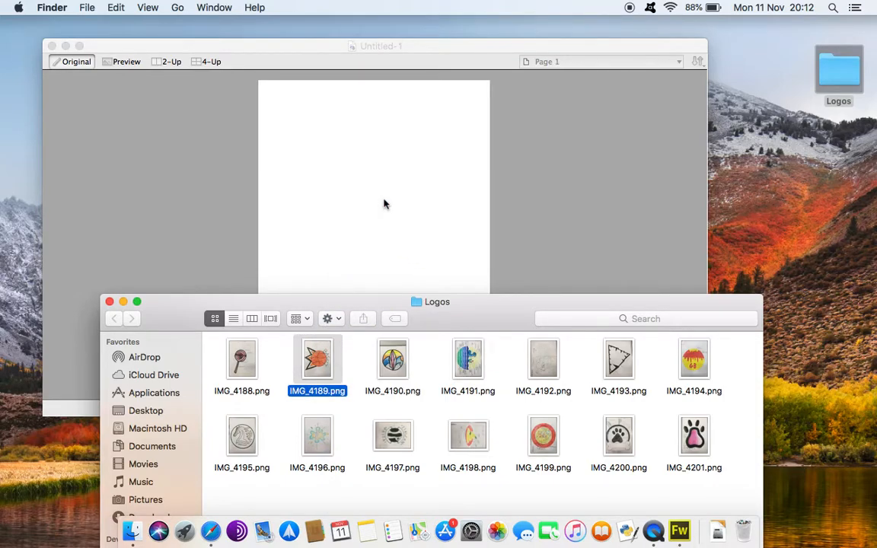
click(123, 301)
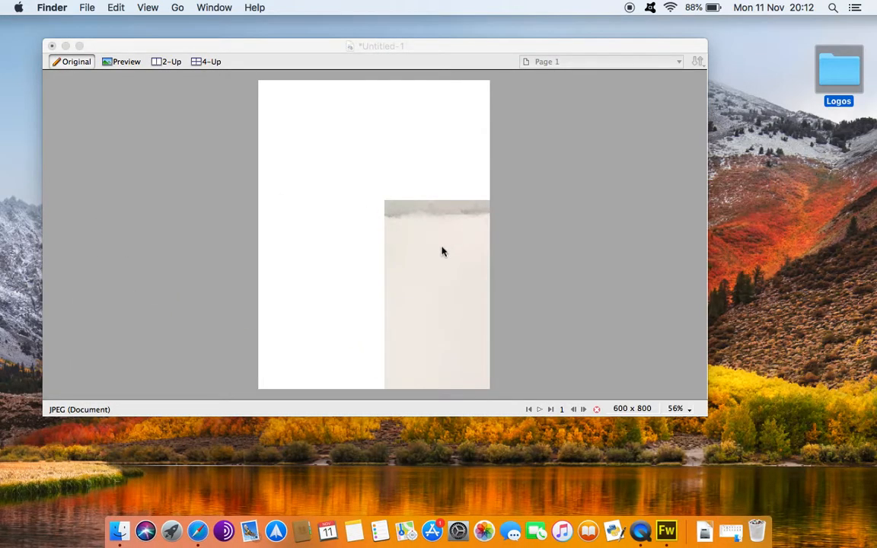
click(444, 52)
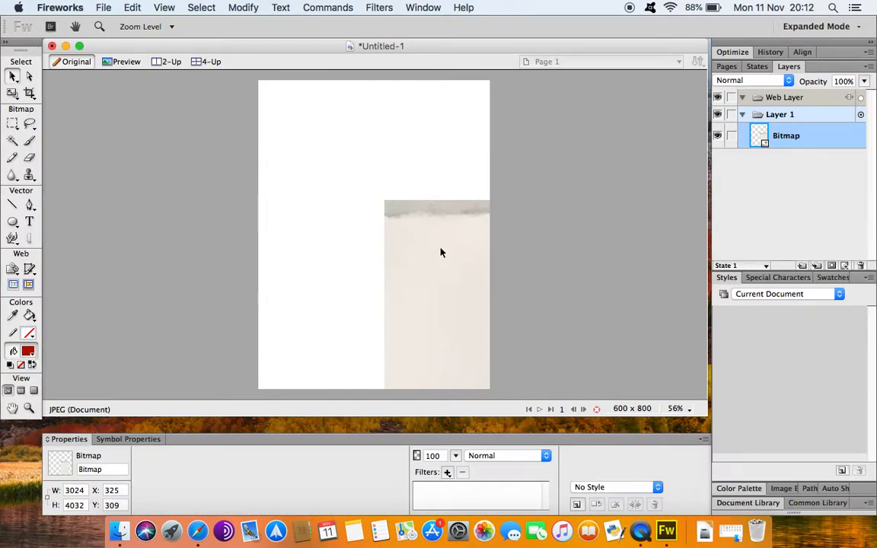
Scale the placed basketball sketch down proportionally to about 598 × 797 pixels and move it over the canvas
key(super+equal)
key(super+equal)
key(super+minus)
key(super+minus)
key(super+minus)
key(super+minus)
key(super+minus)
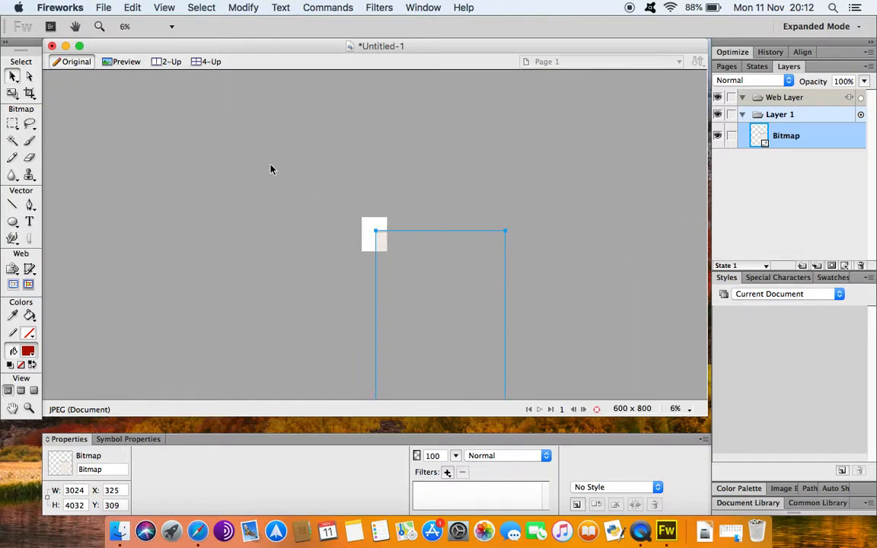
click(13, 92)
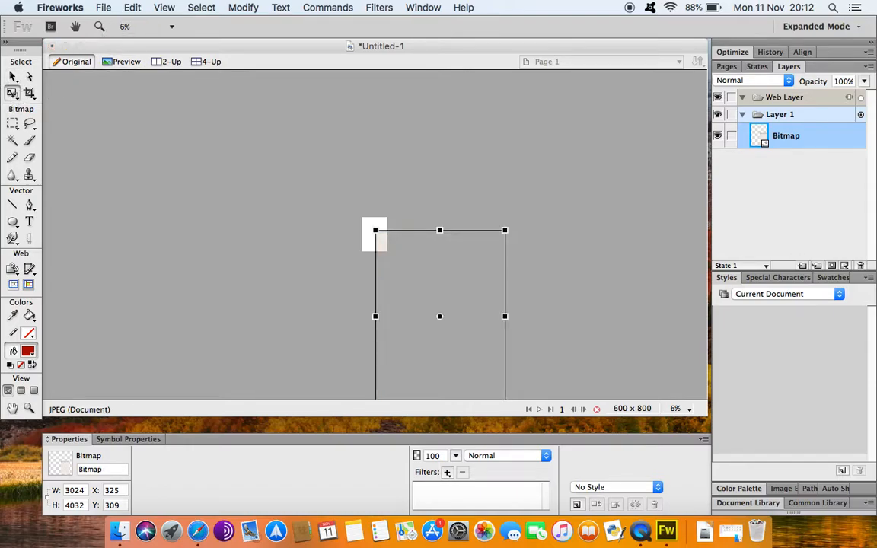
click(12, 76)
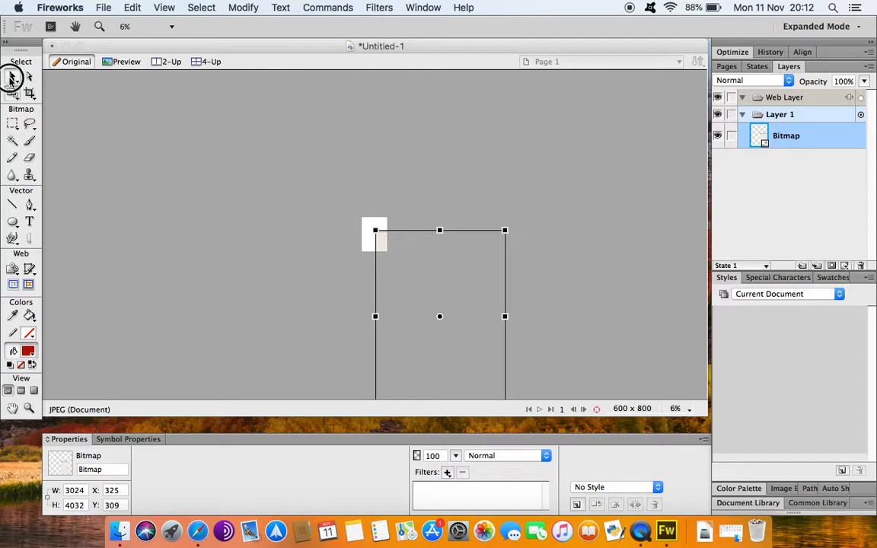
click(133, 124)
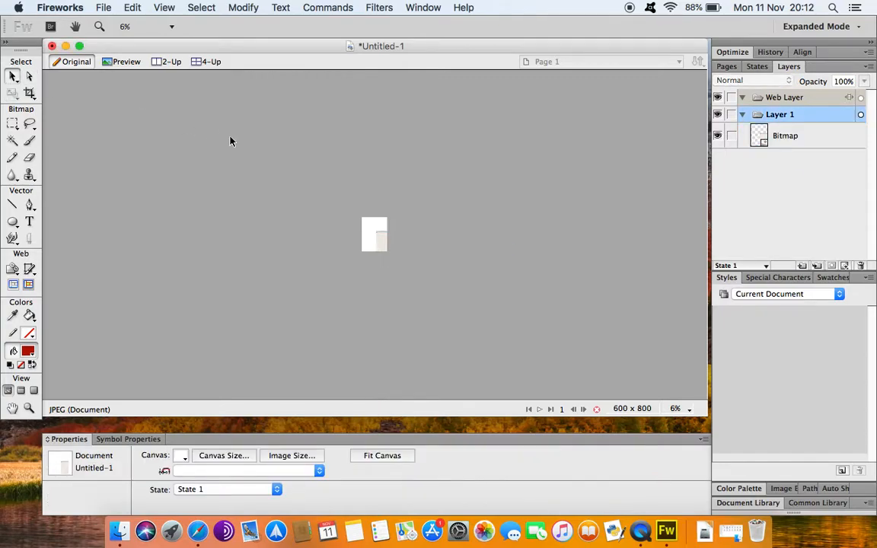
click(384, 246)
key(q)
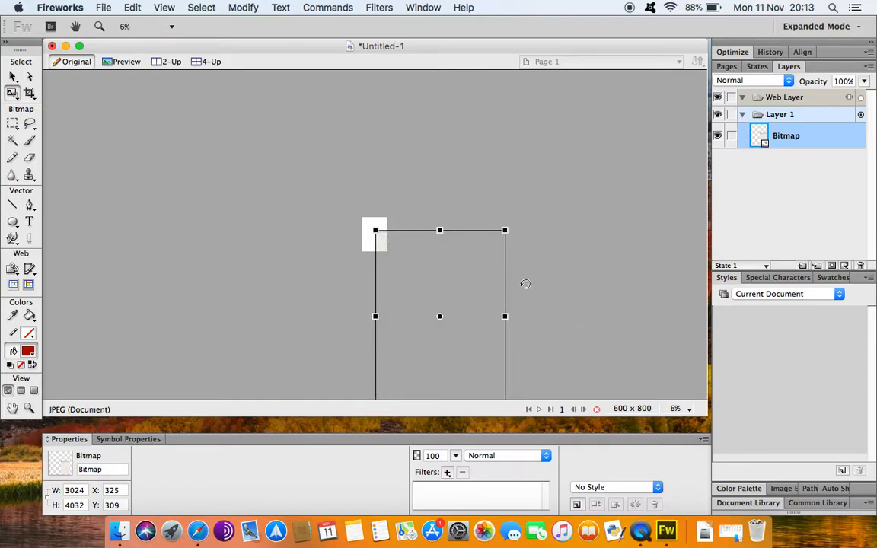
drag(505, 230, 417, 235)
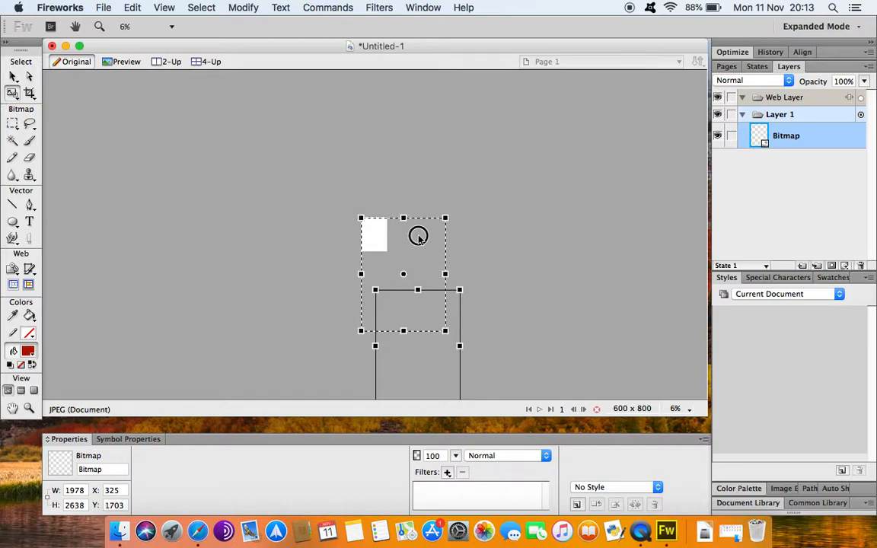
key(Return)
drag(445, 329, 388, 250)
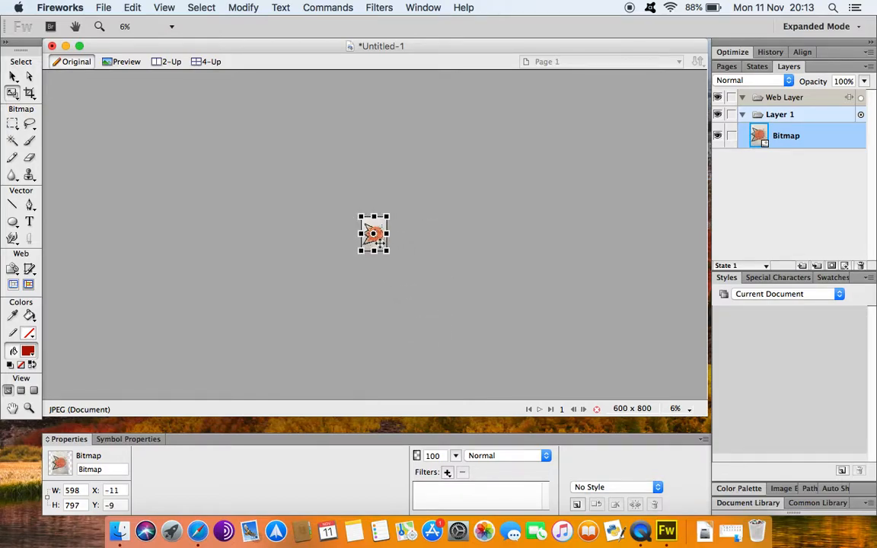
Shift the basketball sketch to about X 9, Y -5 so it lines up with the canvas
scroll(375, 234, up, 10)
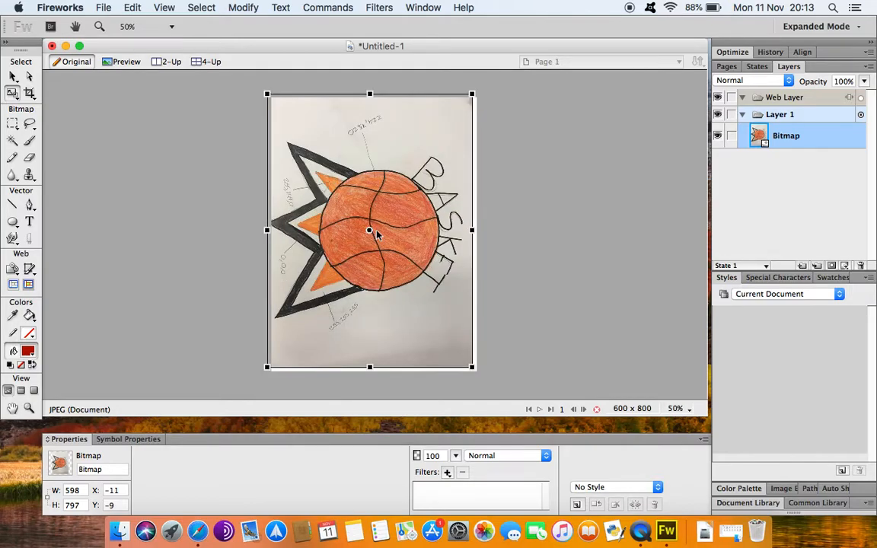
scroll(375, 234, down, 2)
drag(405, 209, 410, 209)
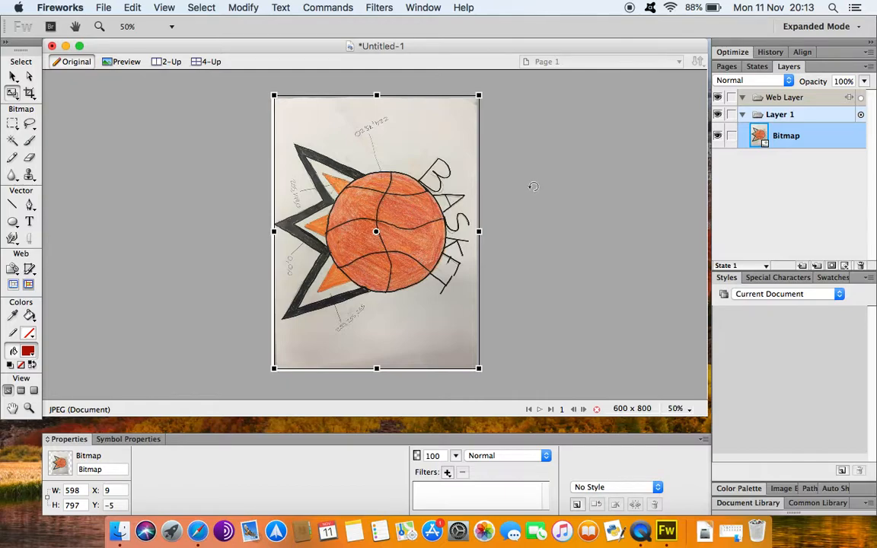
click(11, 77)
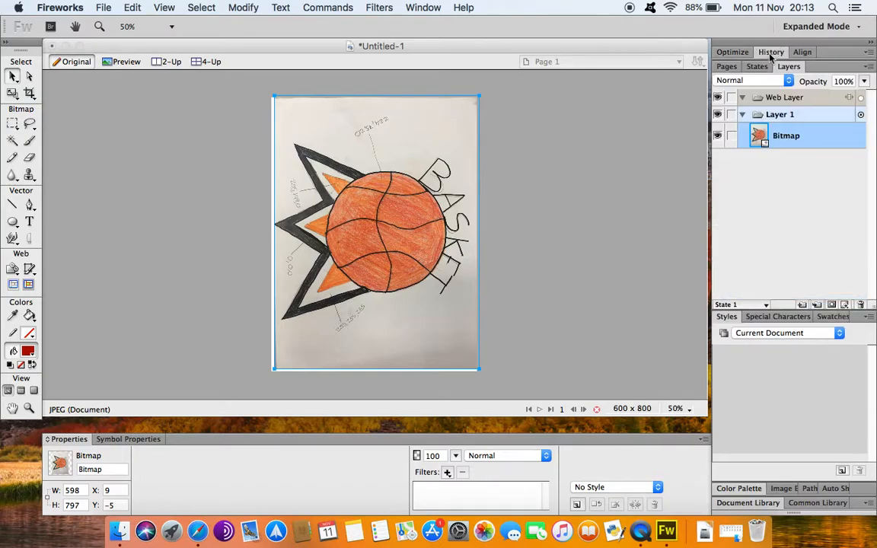
Collapse the Styles panel to give the layer list more room, and lock the Bitmap object in Layer 1
click(771, 52)
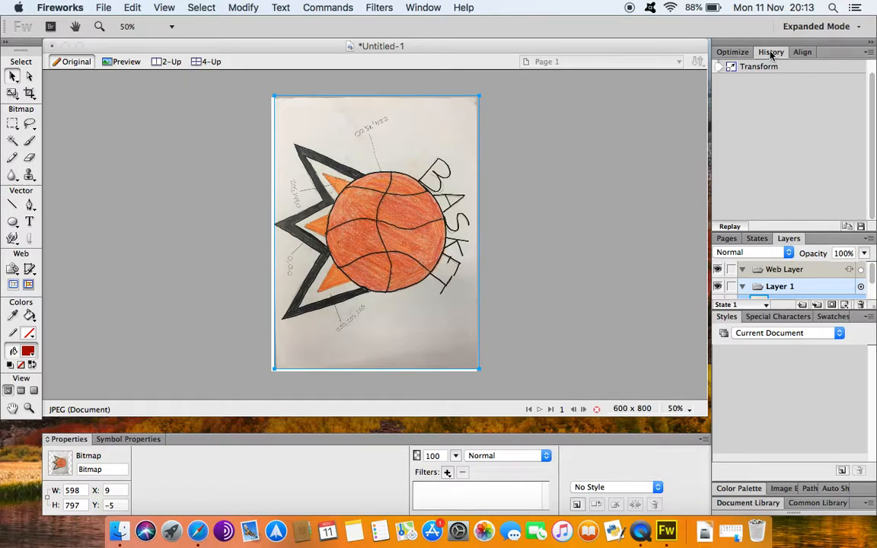
click(770, 53)
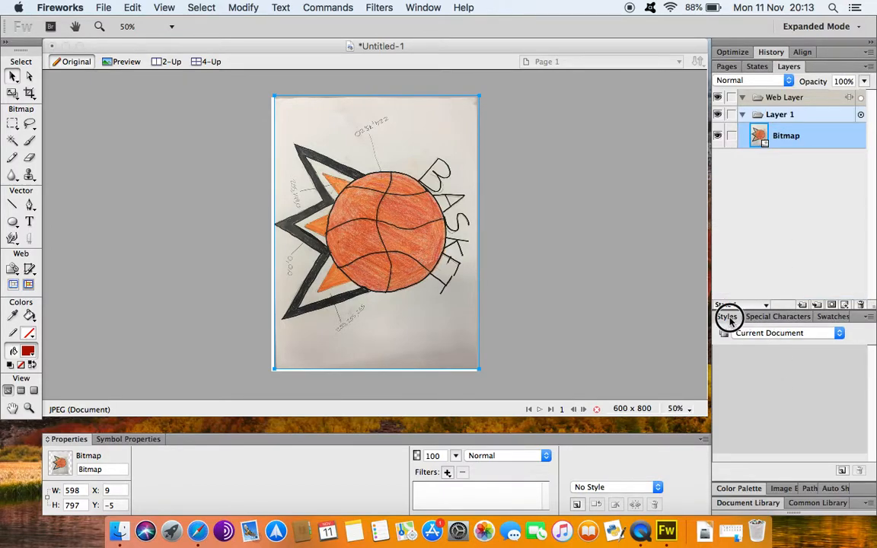
click(726, 316)
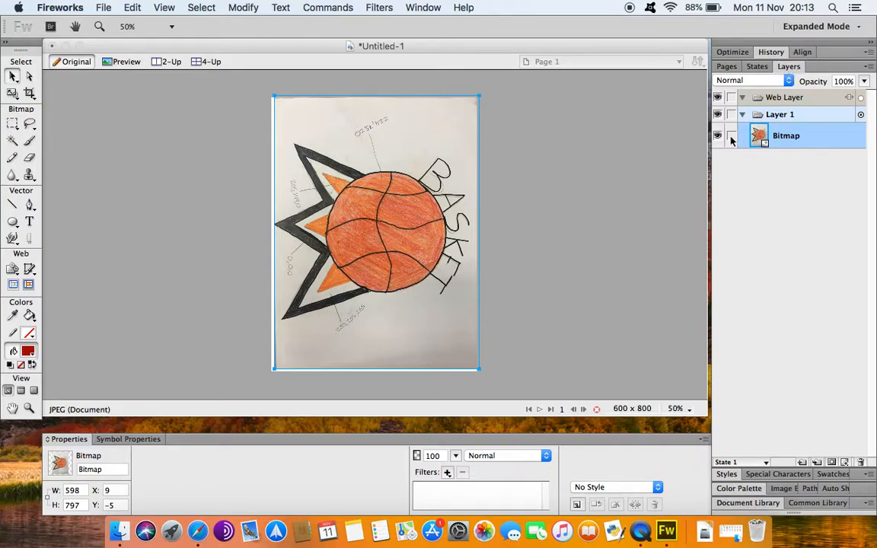
click(731, 136)
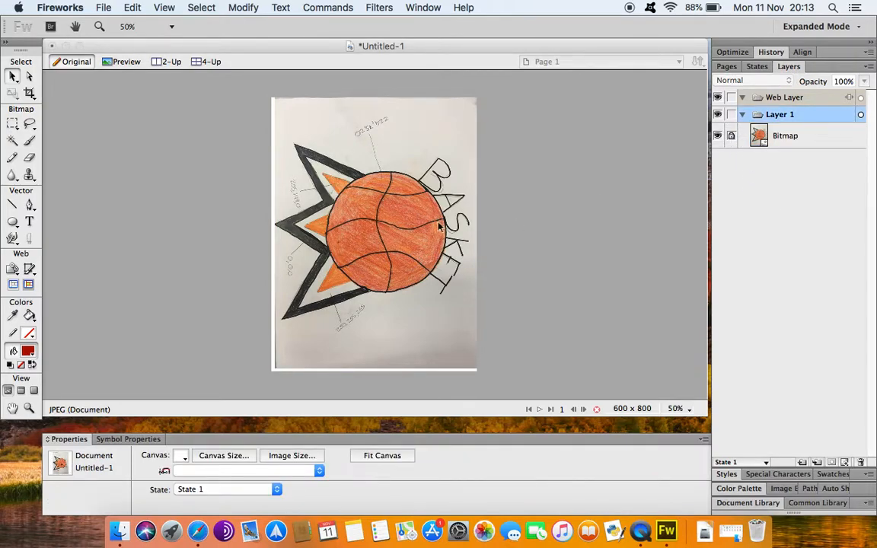
Enlarge the view of the locked sketch to 100% and bring the whole basketball into view
click(393, 202)
key(super+equal)
key(super+equal)
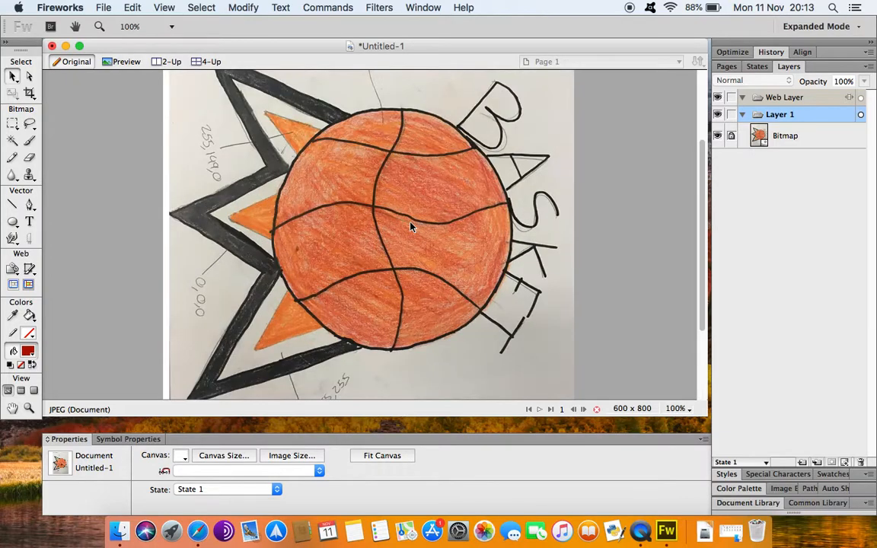
key(h)
scroll(319, 176, up, 3)
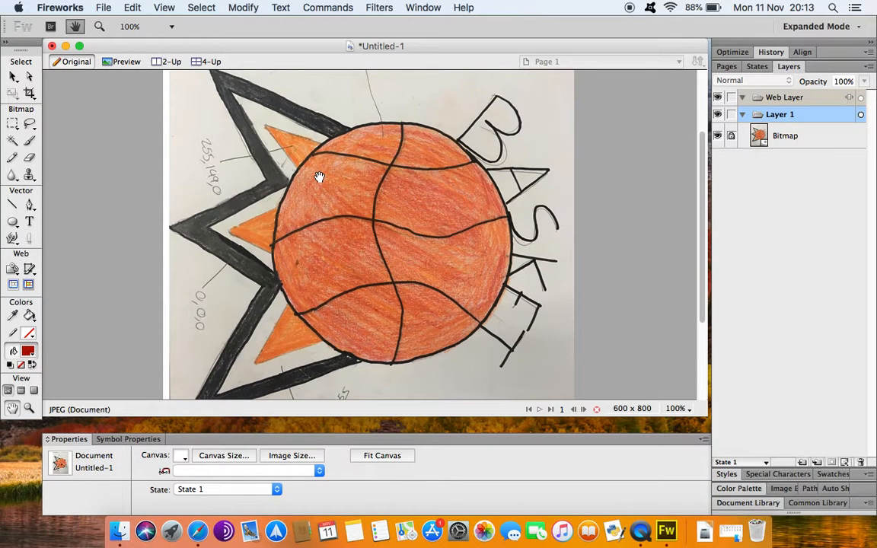
Set up the Pen tool with a black Soft Rounded stroke of size 6
key(v)
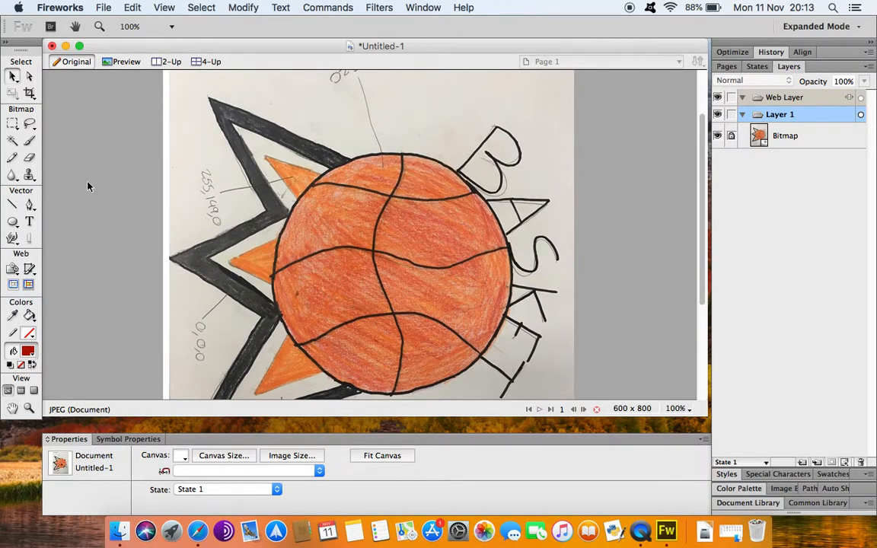
click(30, 207)
click(31, 207)
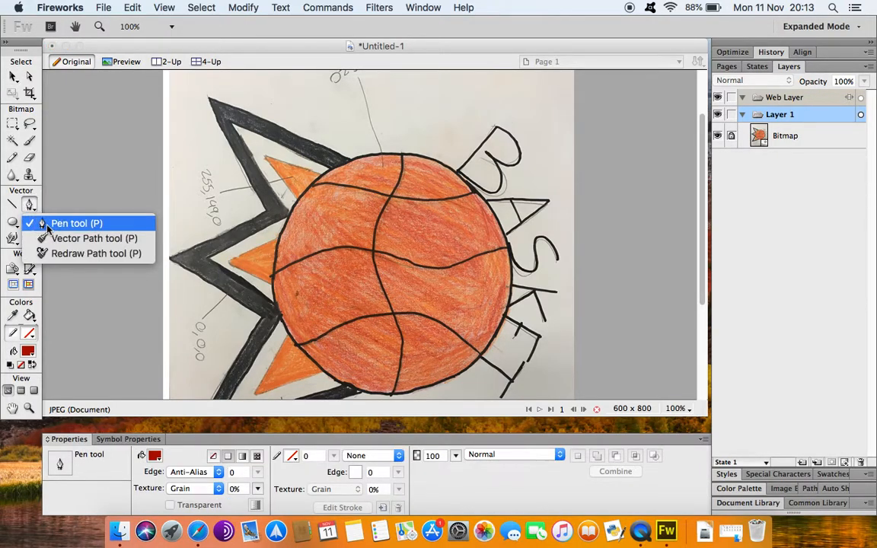
click(40, 223)
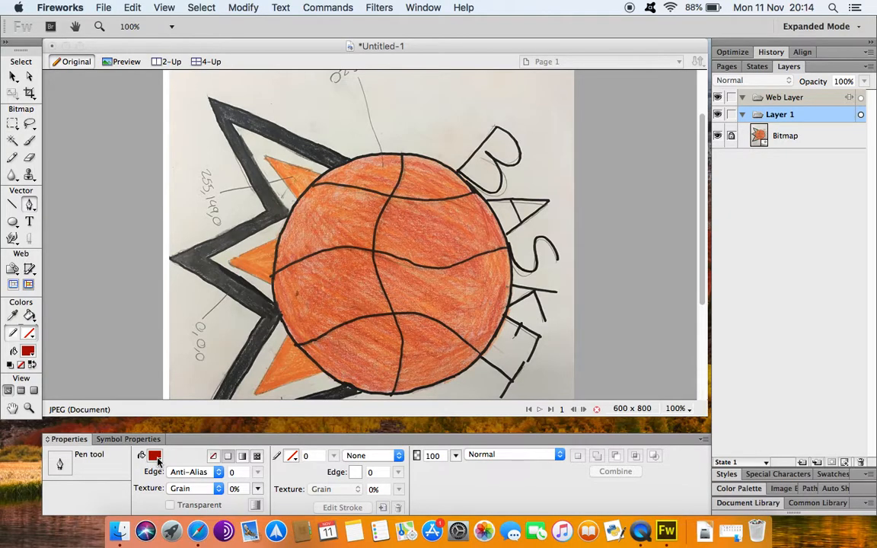
click(293, 456)
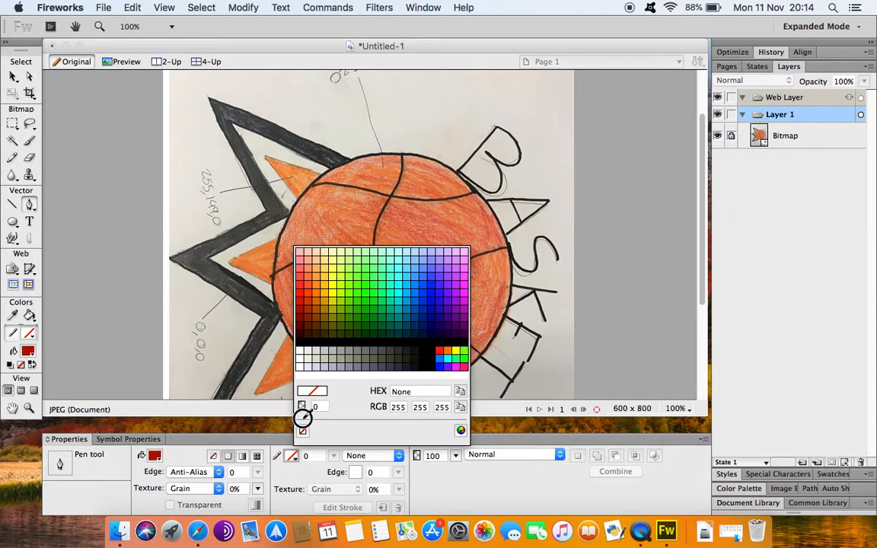
click(297, 341)
click(314, 455)
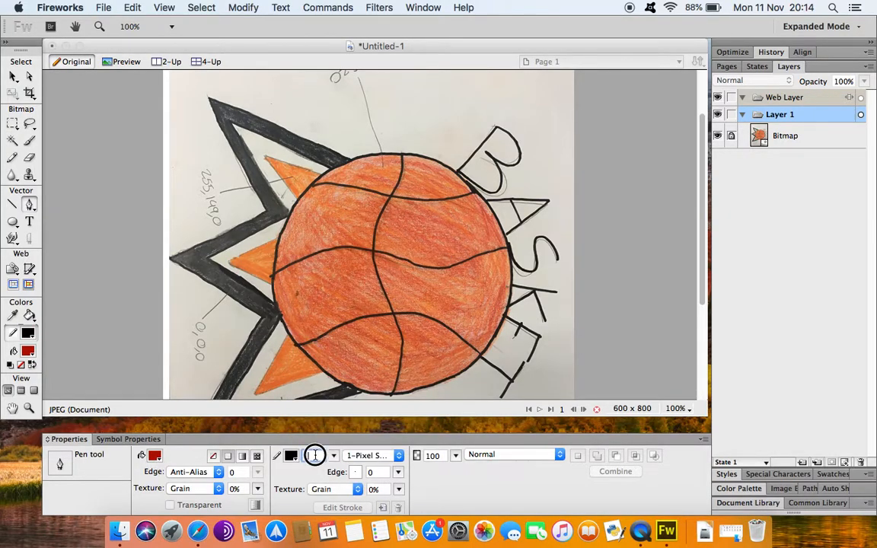
text(6)
click(398, 455)
mouse_move(404, 484)
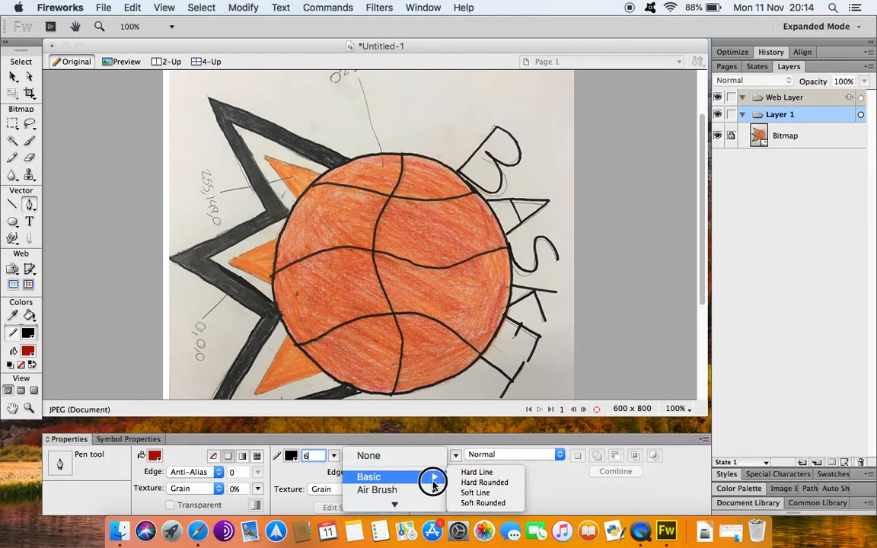
click(483, 503)
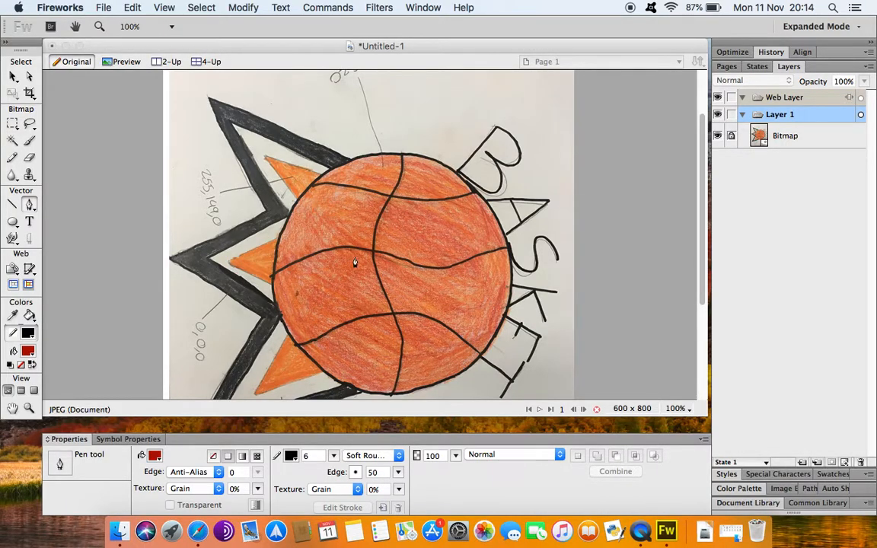
Trace the outer edge of the three black spikes with straight Pen segments, closing the path across the ball at about 304 × 512 pixels
click(367, 167)
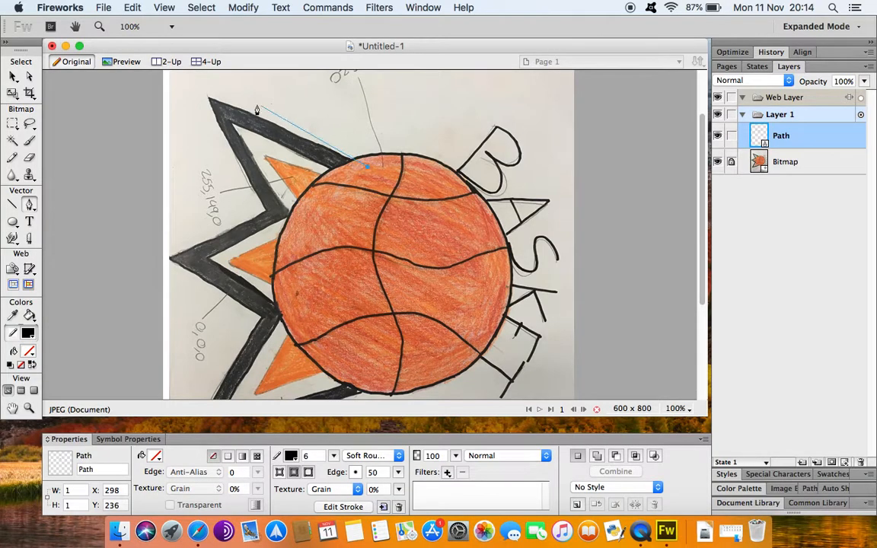
click(208, 99)
click(265, 212)
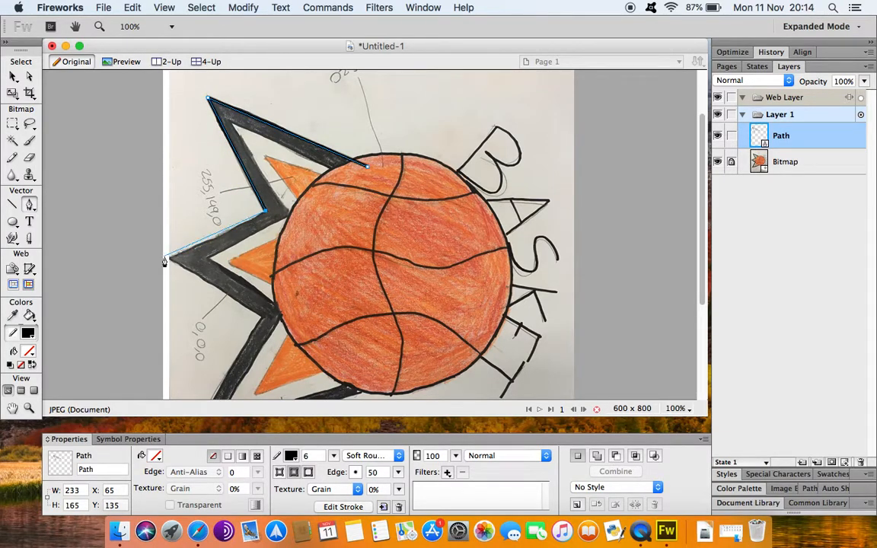
click(168, 257)
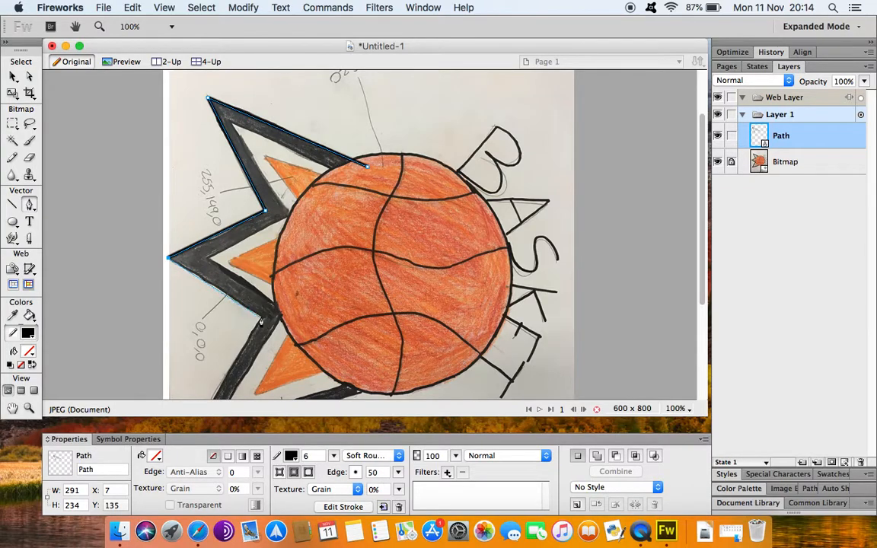
click(260, 317)
key(space)
scroll(270, 323, down, 5)
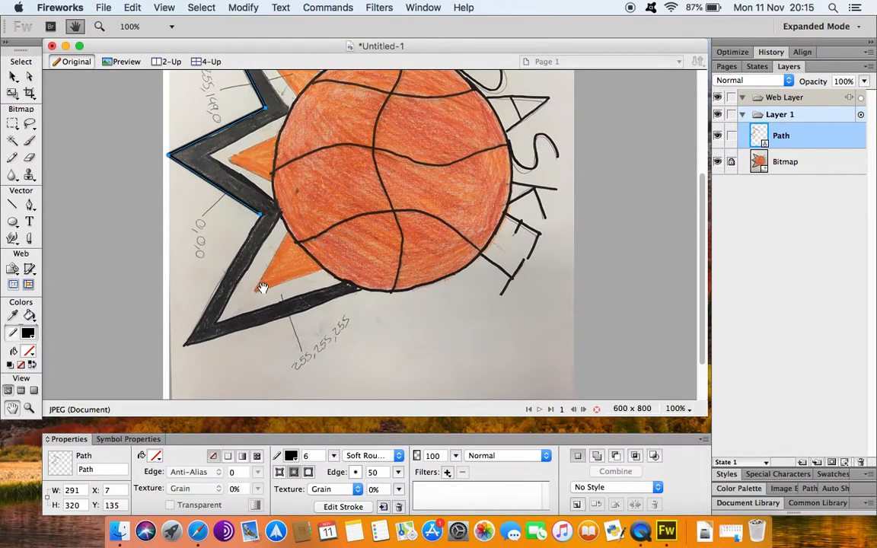
scroll(303, 333, down, 2)
scroll(303, 331, up, 3)
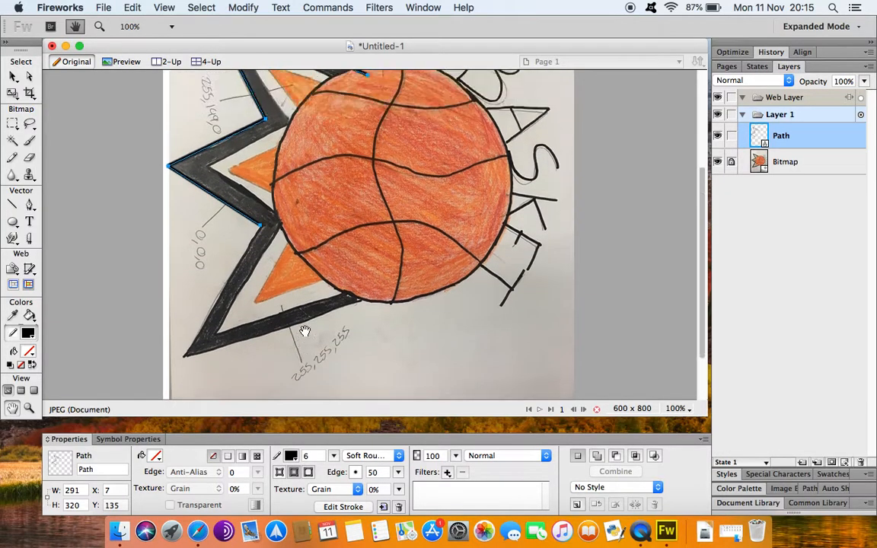
click(183, 361)
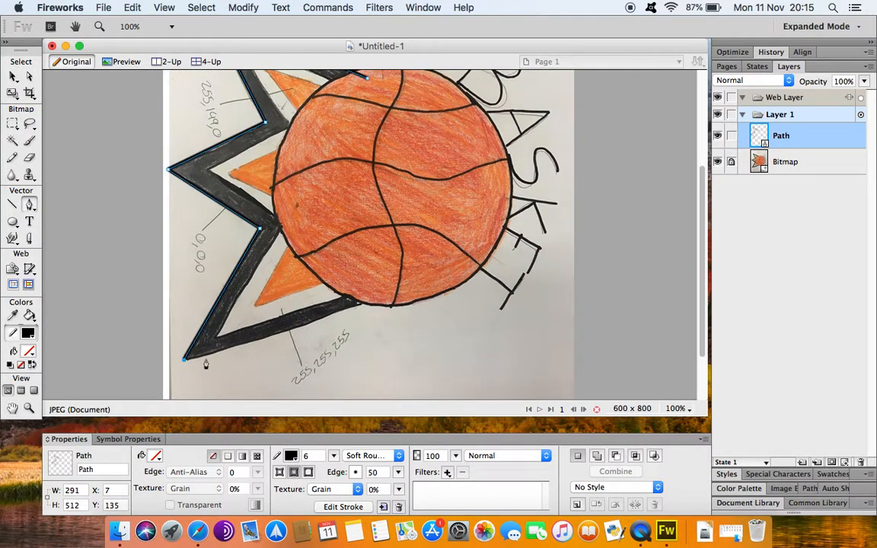
click(374, 303)
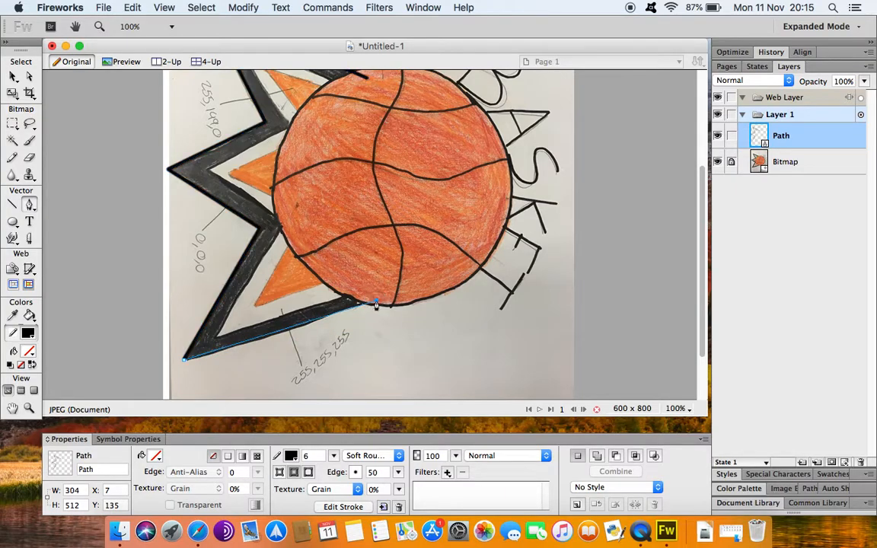
scroll(377, 131, up, 5)
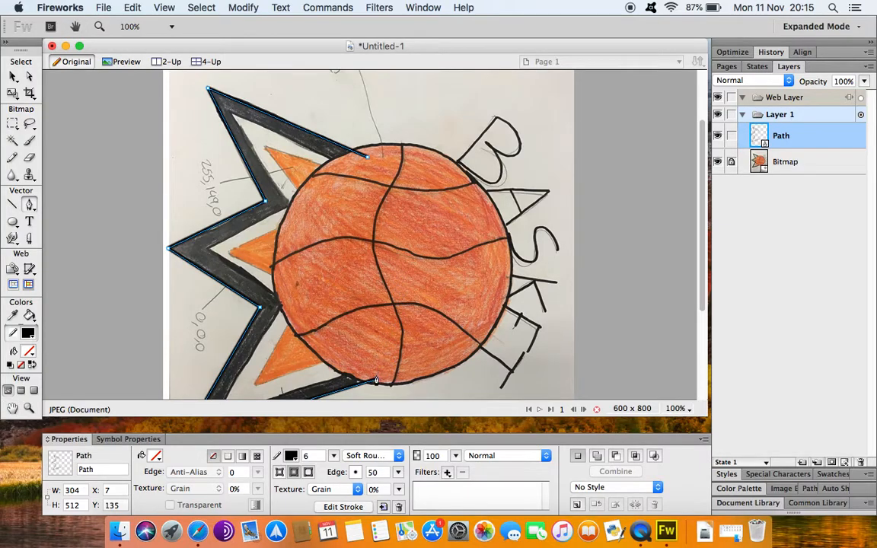
click(366, 160)
Fill the outer spike shape with black and hide it so the sketch underneath can be traced
click(158, 456)
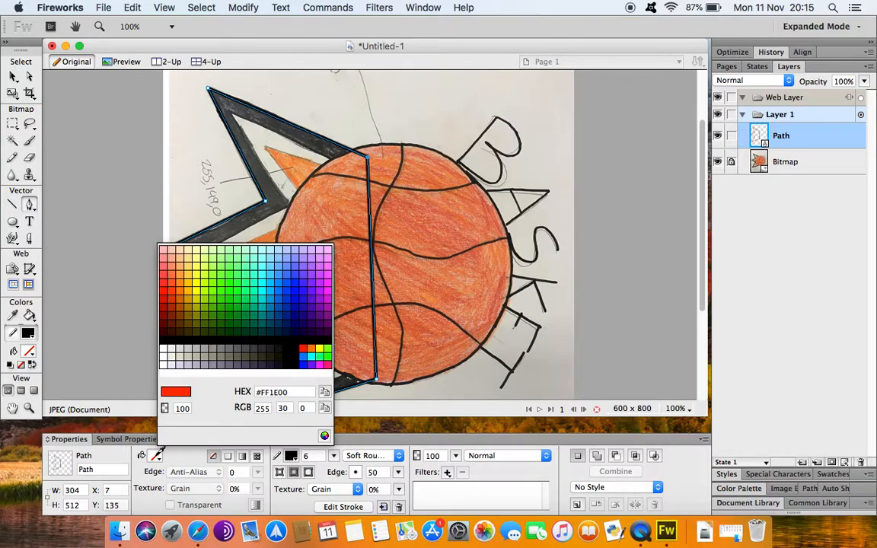
click(167, 336)
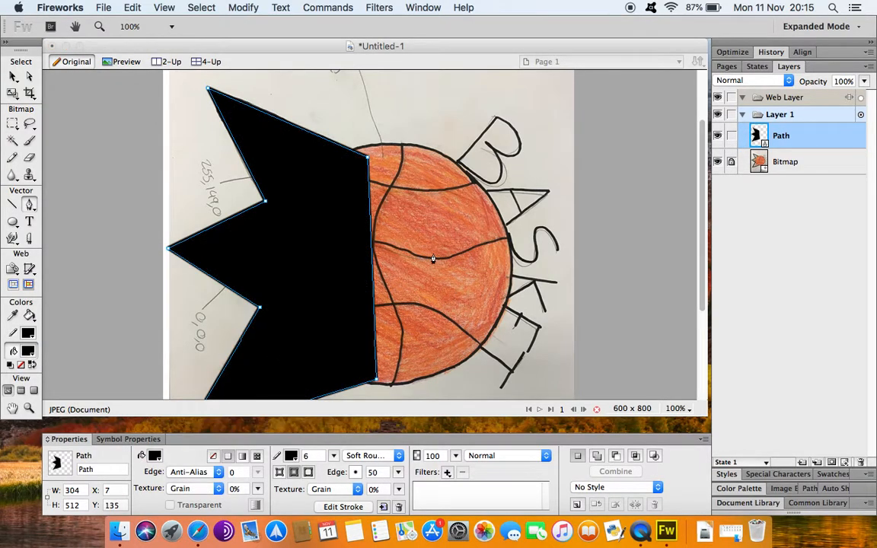
scroll(432, 259, down, 3)
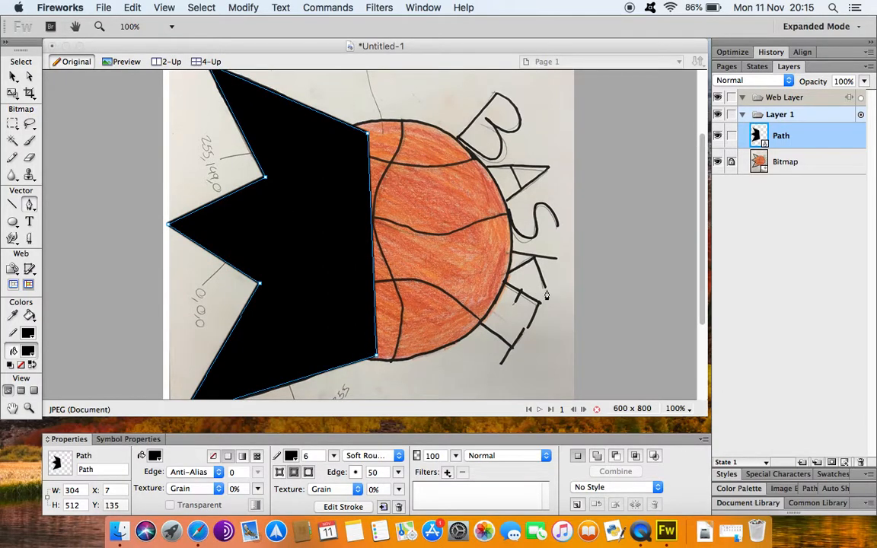
click(718, 136)
click(718, 137)
click(718, 136)
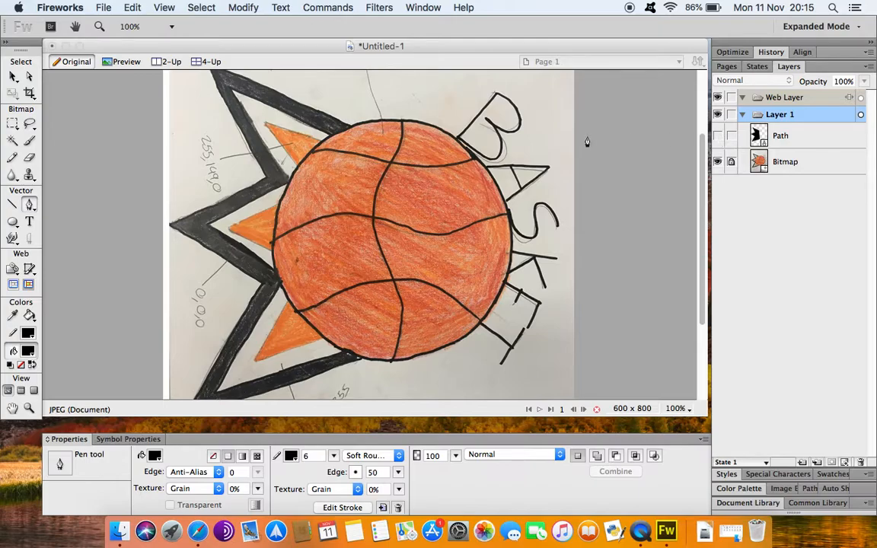
Trace the inner edge of the black spikes with straight Pen segments, closing the path across the ball at about 219 × 444 pixels
click(341, 139)
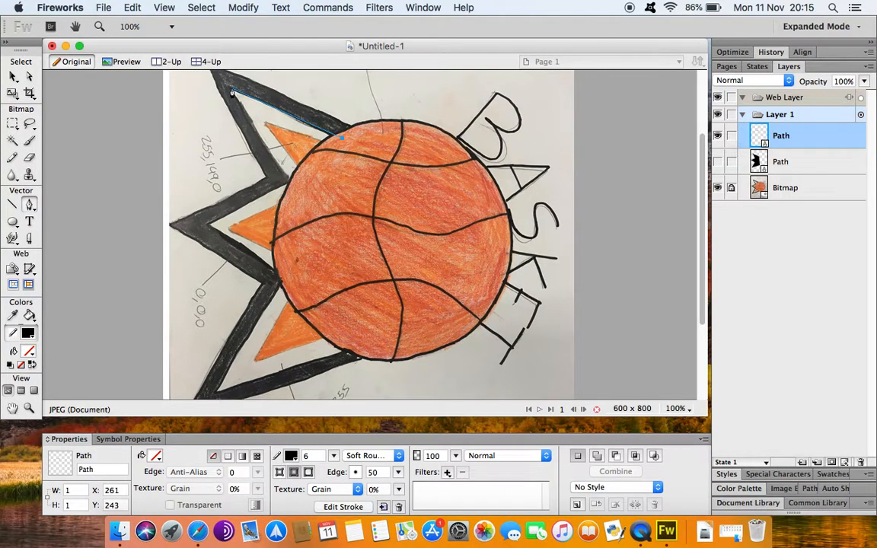
click(231, 92)
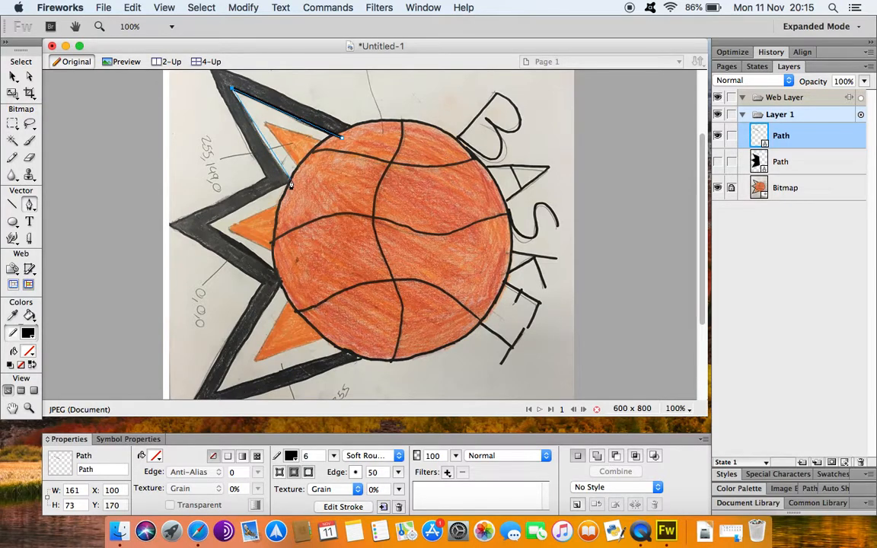
click(290, 185)
scroll(200, 205, down, 1)
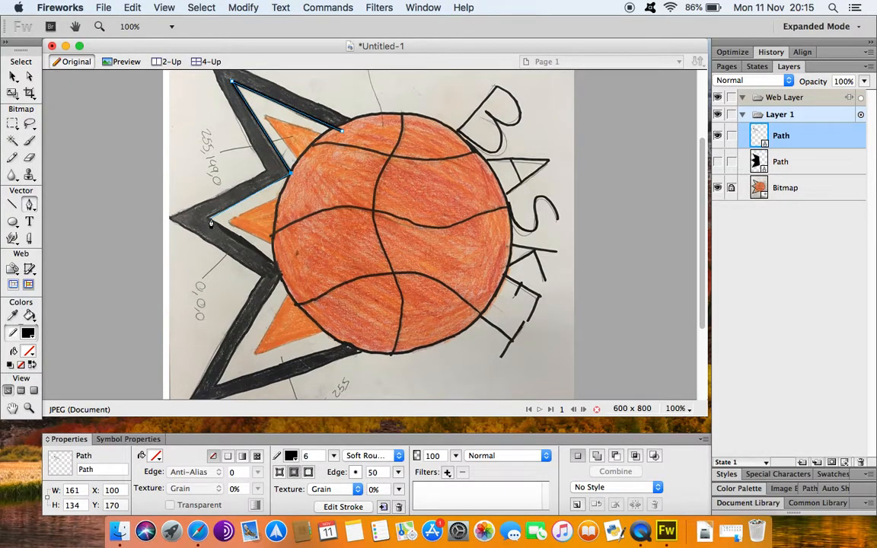
click(209, 219)
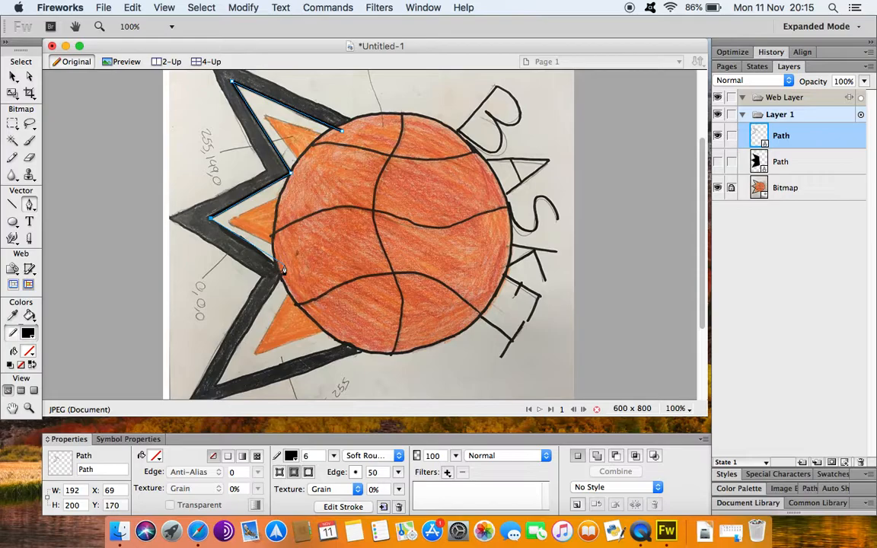
click(283, 268)
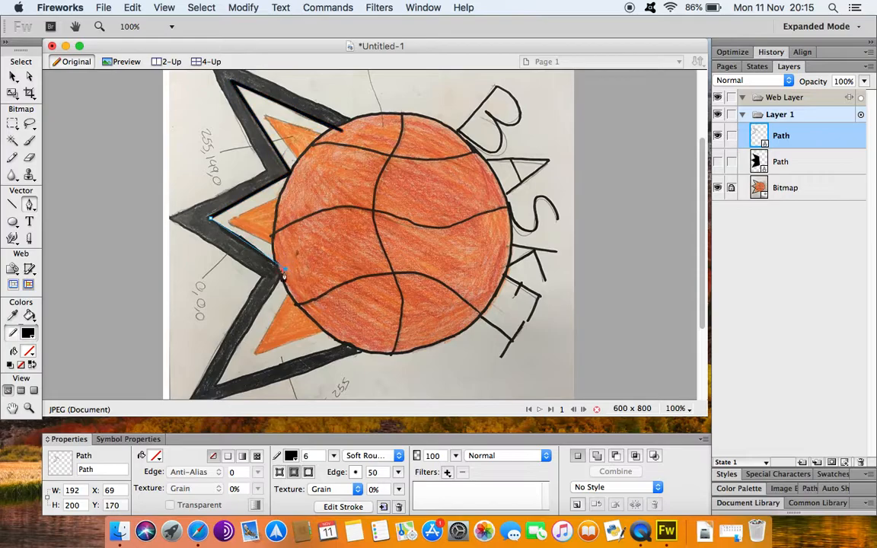
click(217, 384)
click(360, 339)
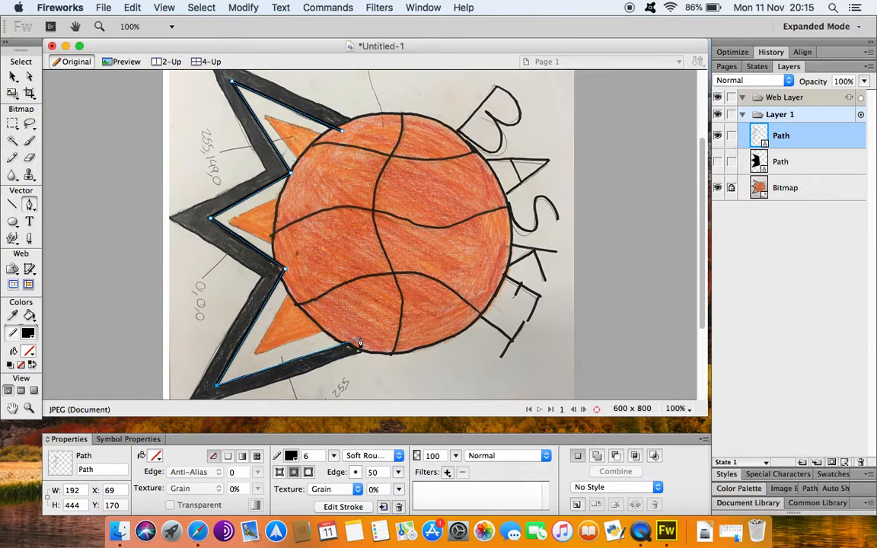
click(342, 134)
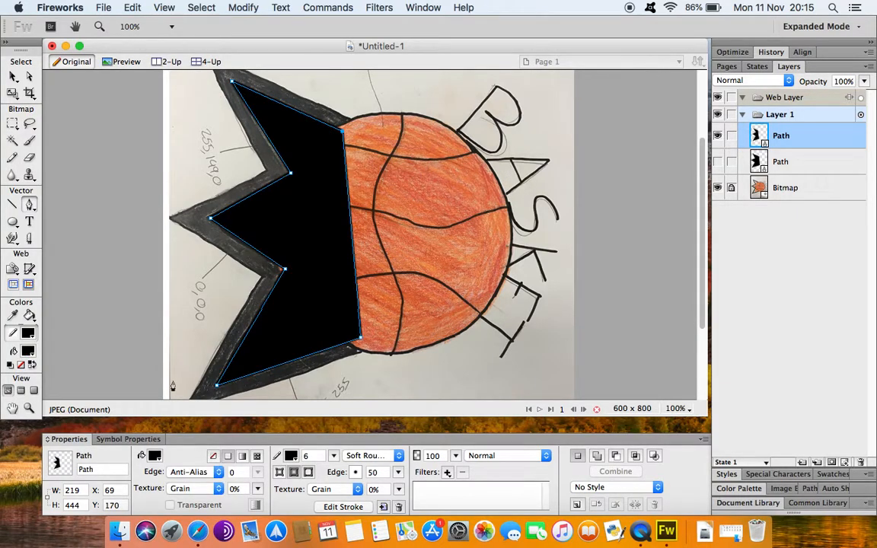
Fill the inner spike shape with white and hide it
click(154, 456)
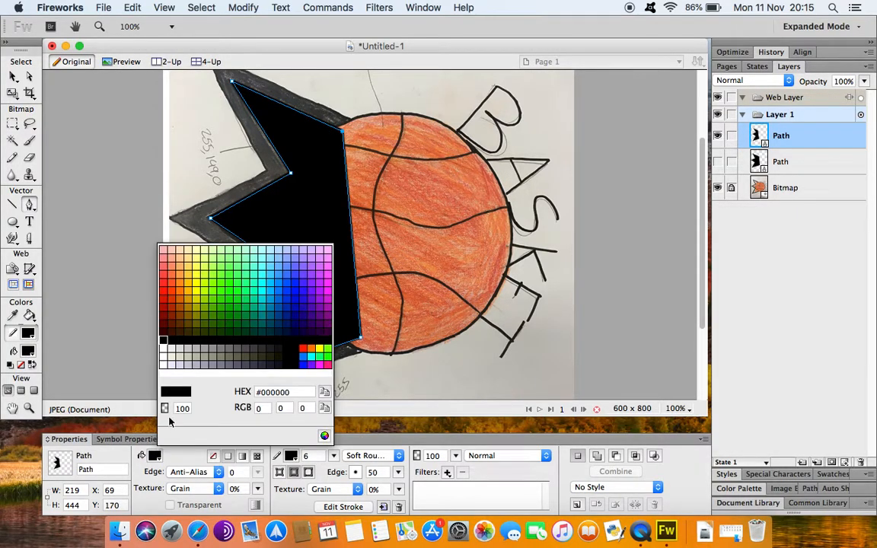
click(165, 344)
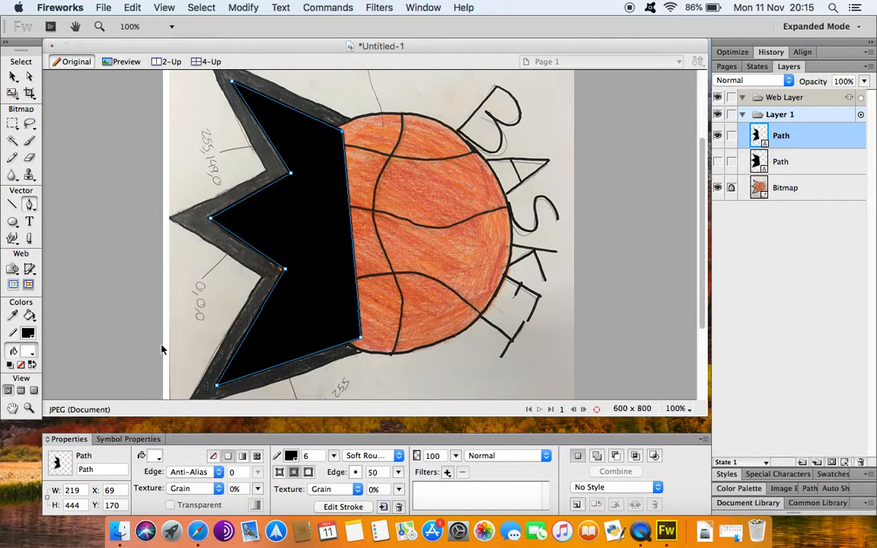
click(718, 136)
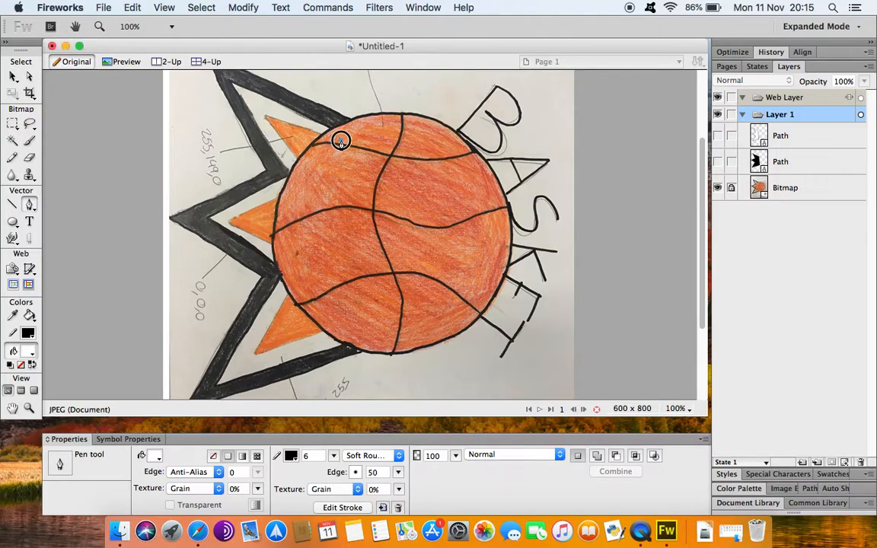
Trace the three orange spikes as one closed Pen path about 162 × 343 pixels, joining them inside the ball's outline
click(341, 142)
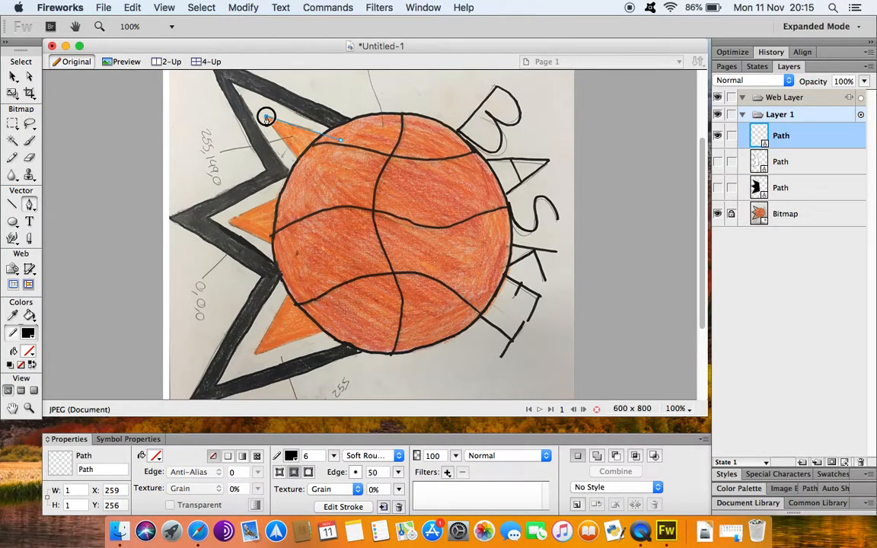
click(266, 117)
click(323, 188)
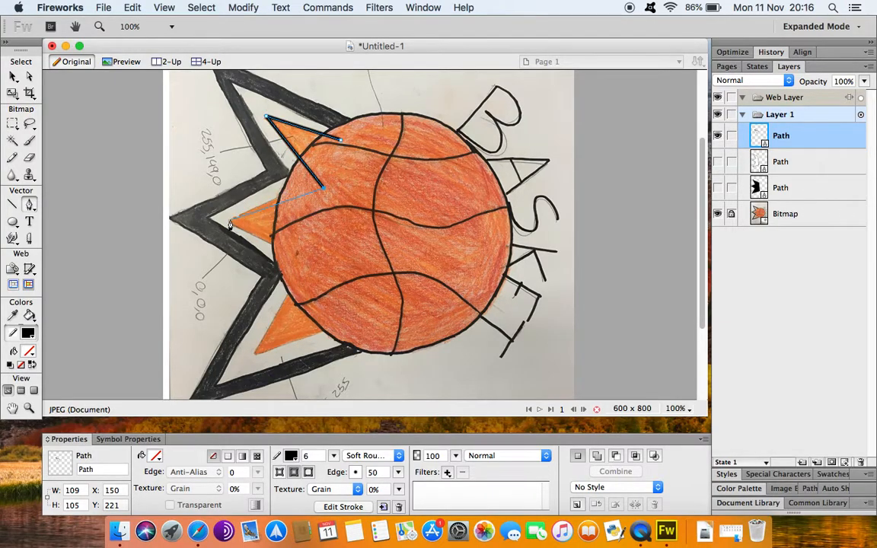
click(285, 195)
click(229, 222)
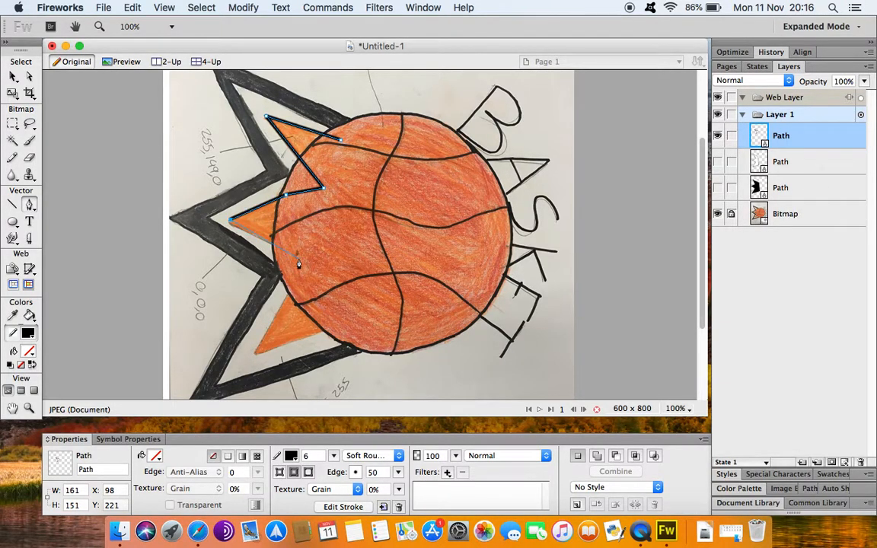
click(299, 259)
click(303, 276)
click(292, 291)
click(256, 351)
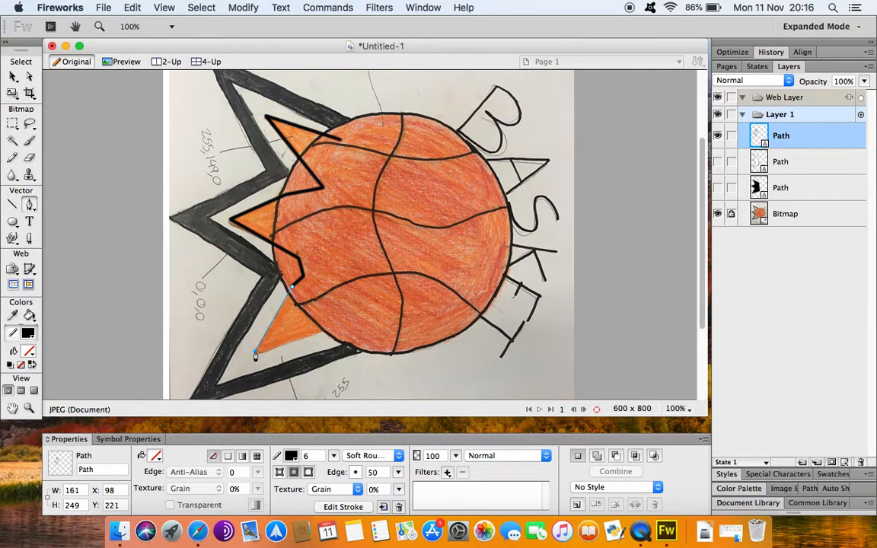
click(341, 326)
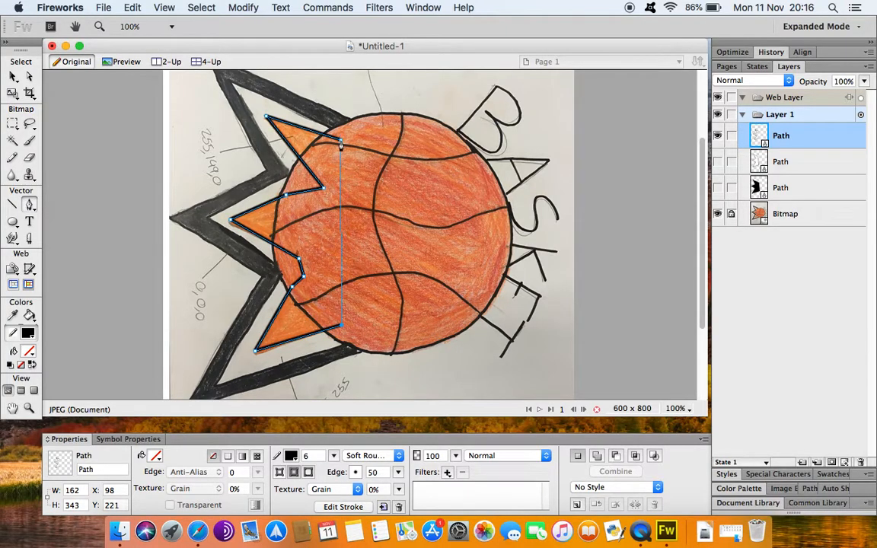
click(341, 141)
Fill the joined three-spike shape with bright orange and show the white and black spike shapes again
click(152, 464)
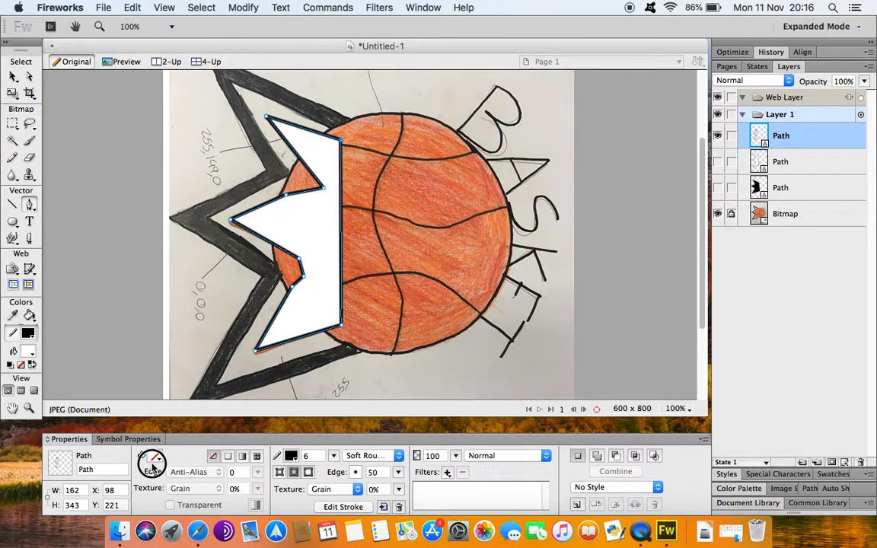
click(155, 456)
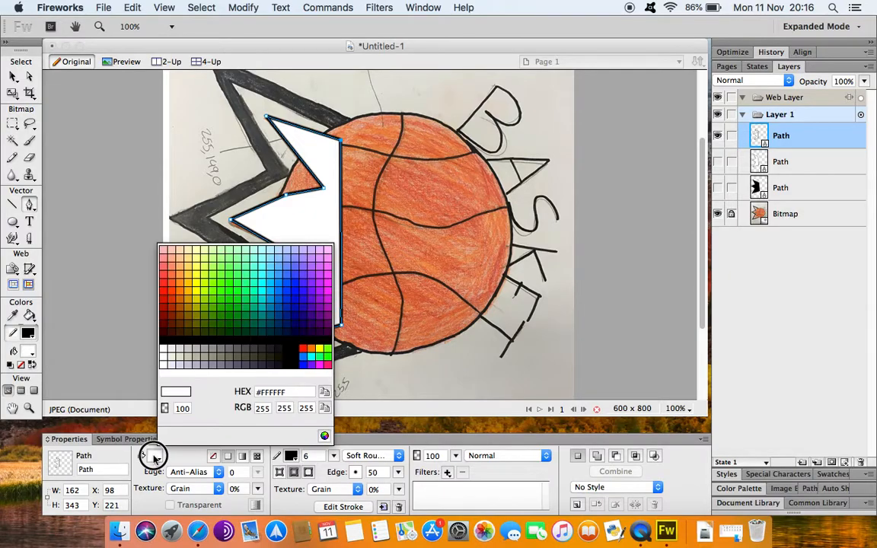
click(179, 294)
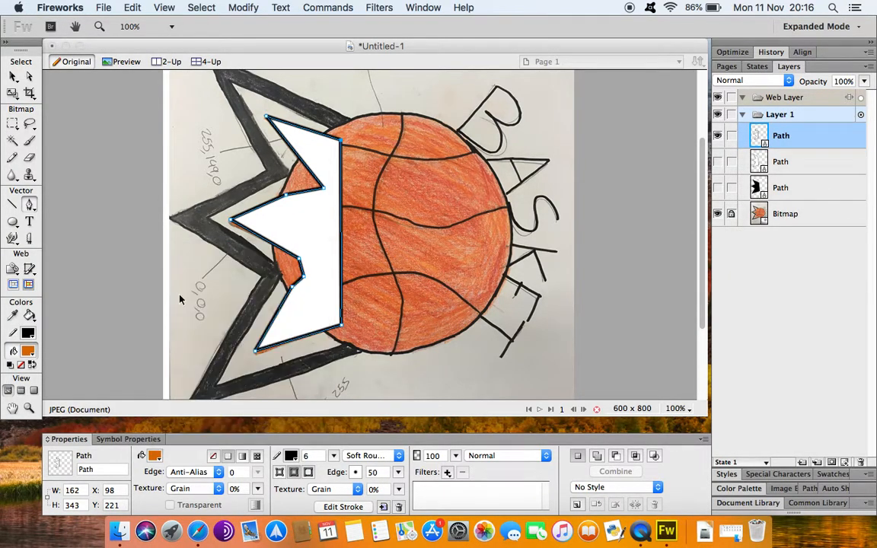
click(155, 455)
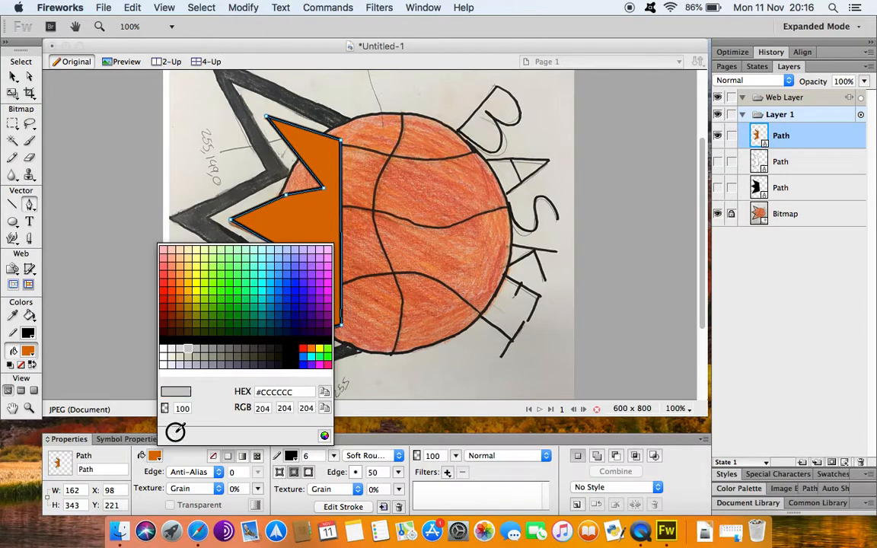
click(179, 282)
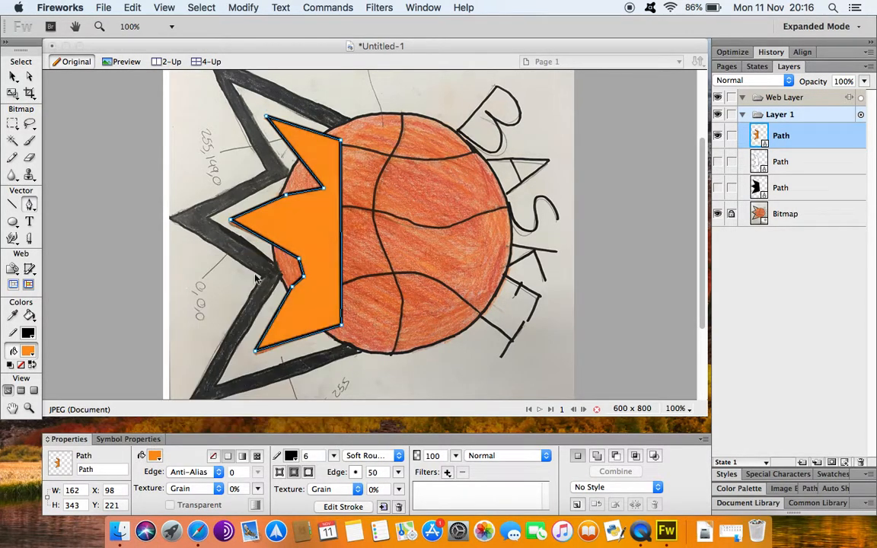
click(155, 455)
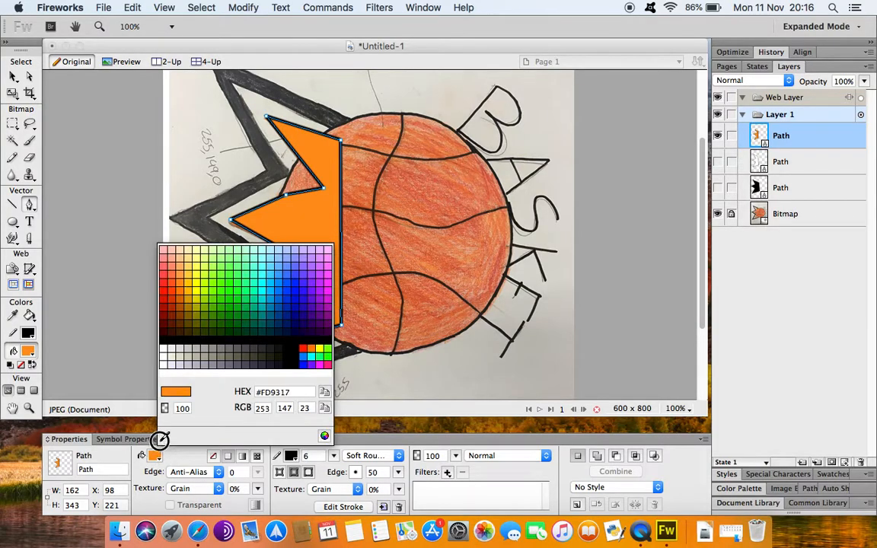
click(181, 294)
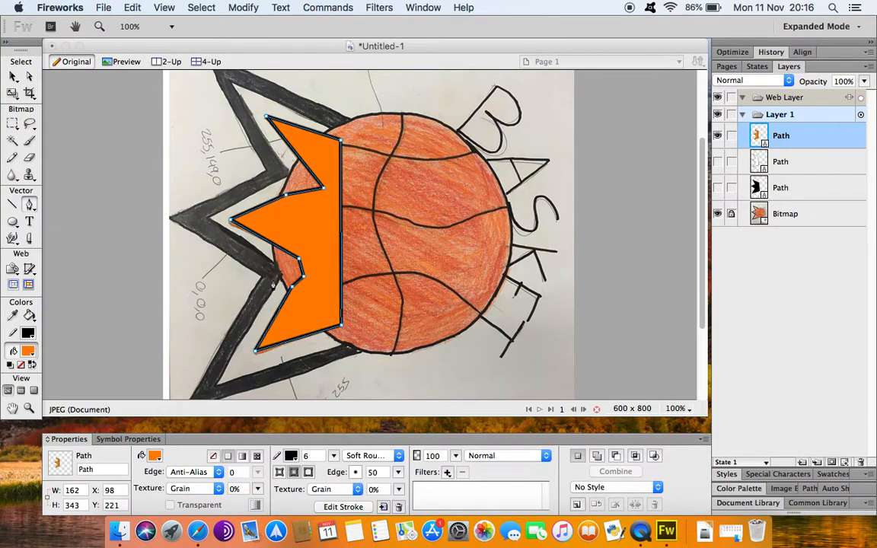
click(717, 161)
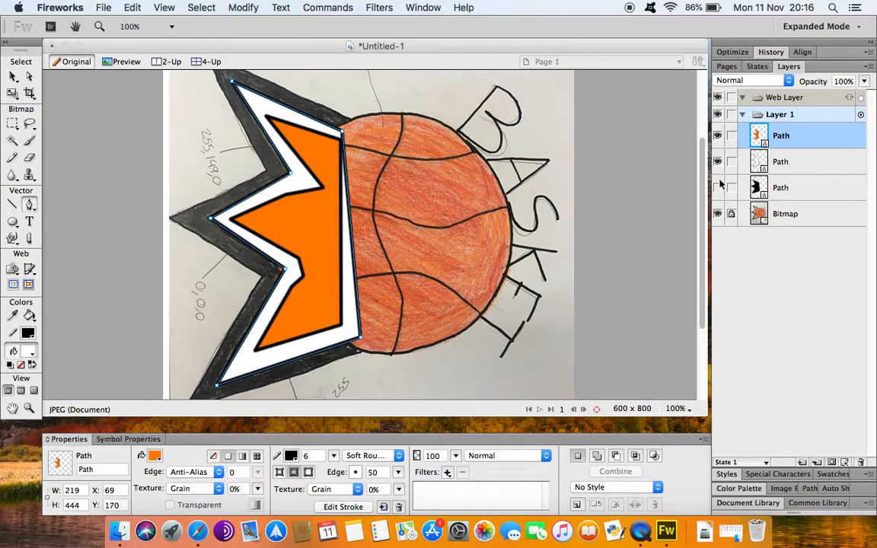
click(717, 187)
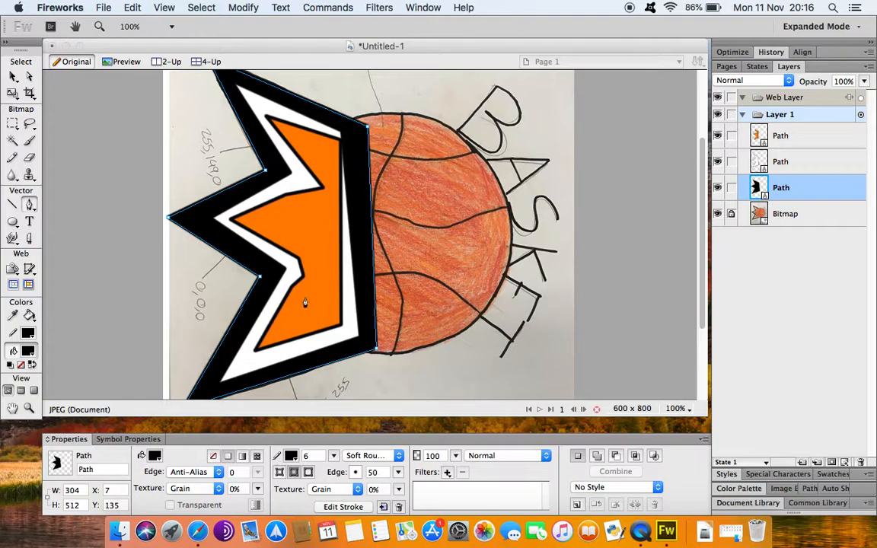
Draw a circle about 351 × 351 pixels over the sketched ball with the Ellipse tool and shift it to about X 157, Y 218
click(12, 221)
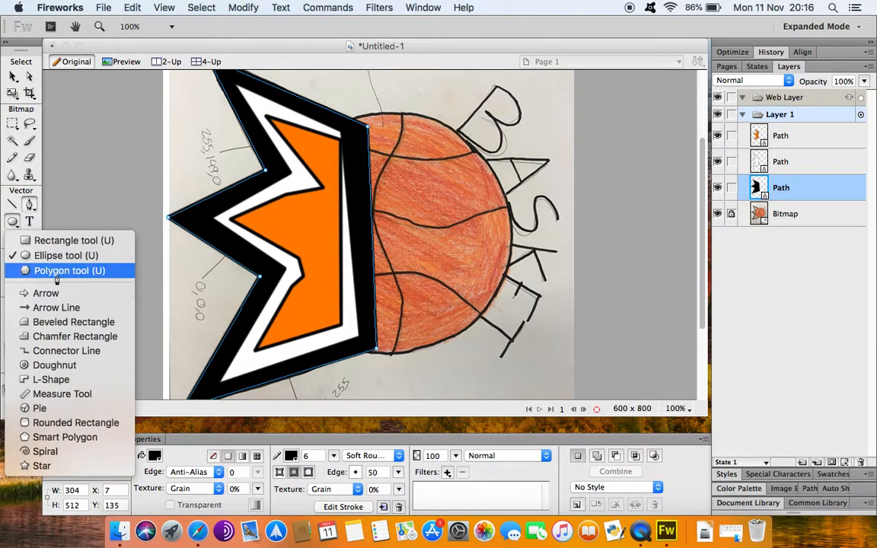
click(397, 131)
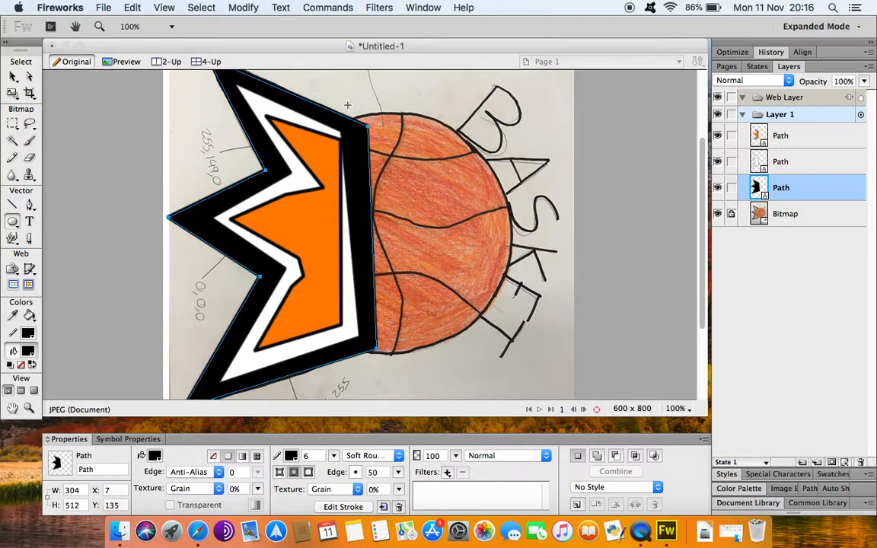
drag(514, 120, 273, 346)
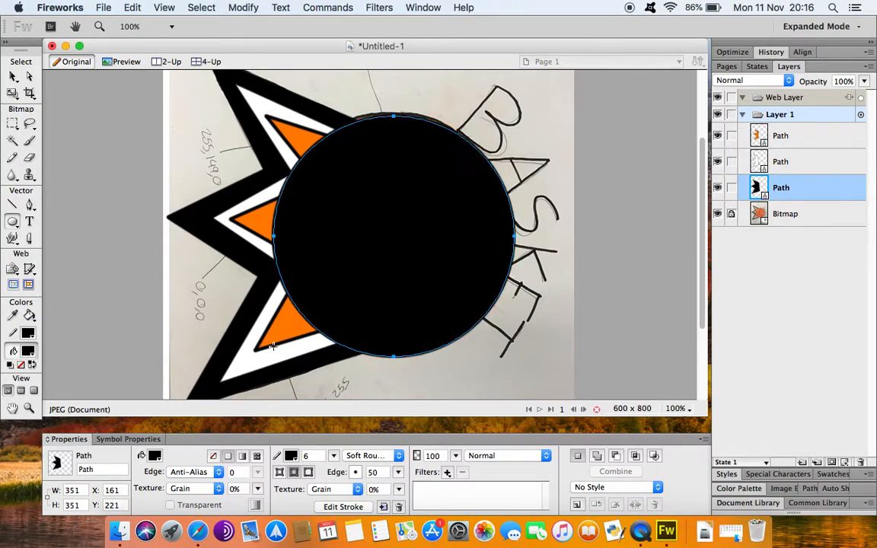
click(12, 77)
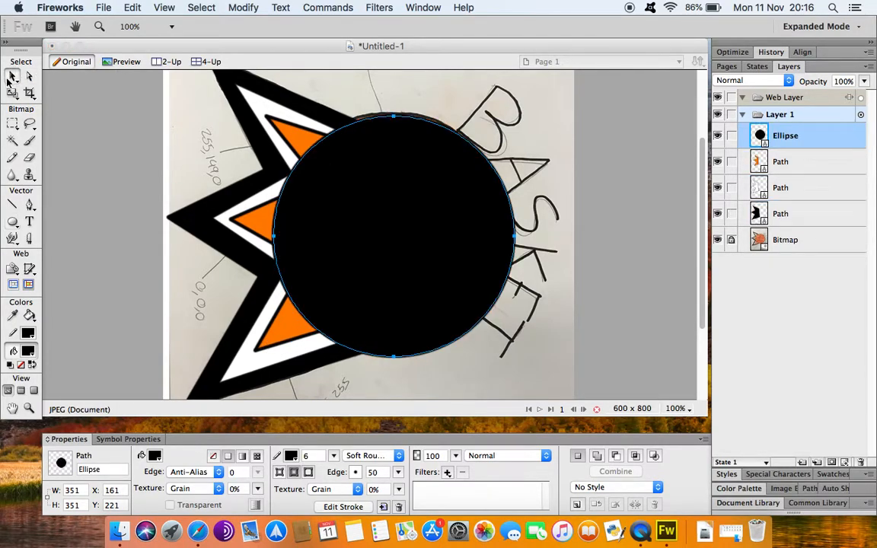
drag(388, 201, 386, 202)
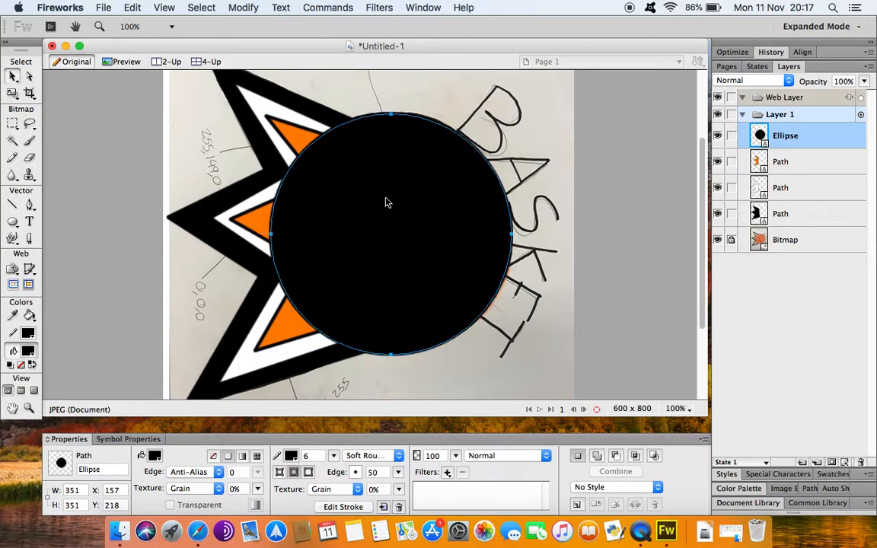
Fill the ball circle with a darker orange than the spikes
click(154, 455)
click(252, 235)
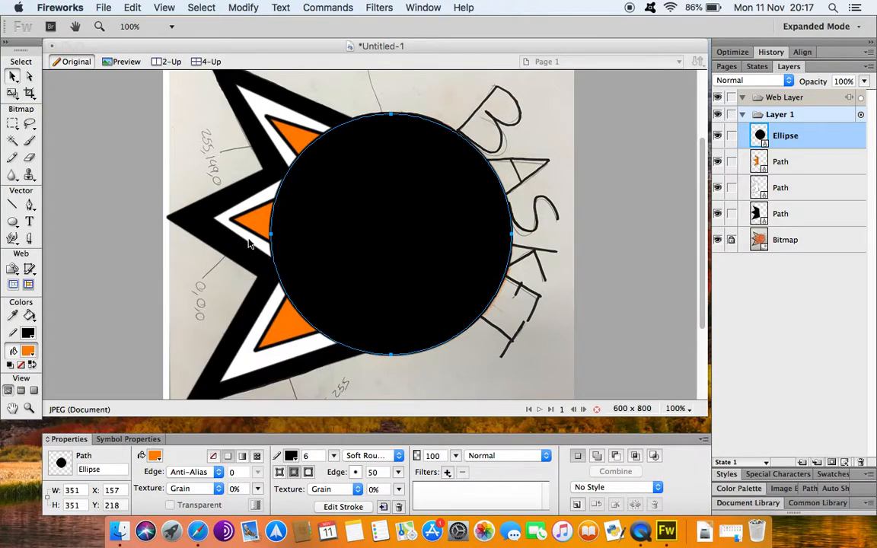
click(154, 456)
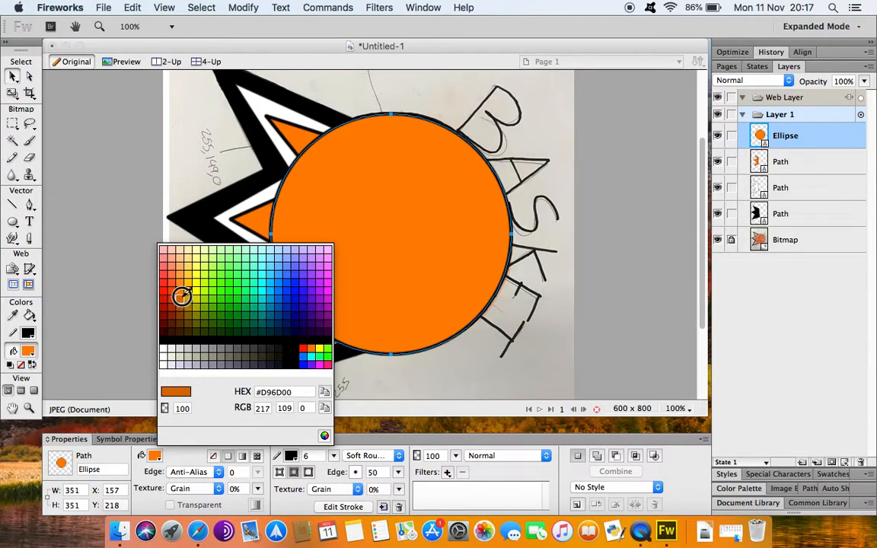
key(Escape)
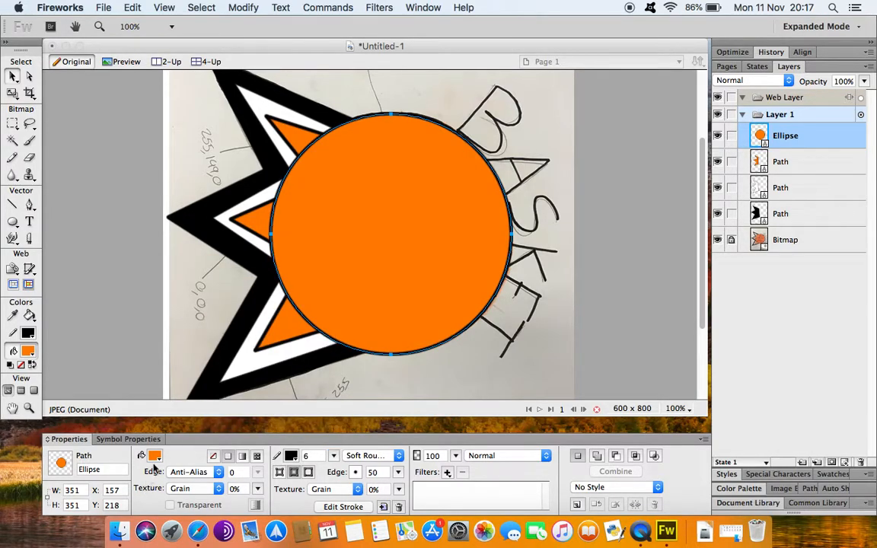
click(155, 456)
click(178, 302)
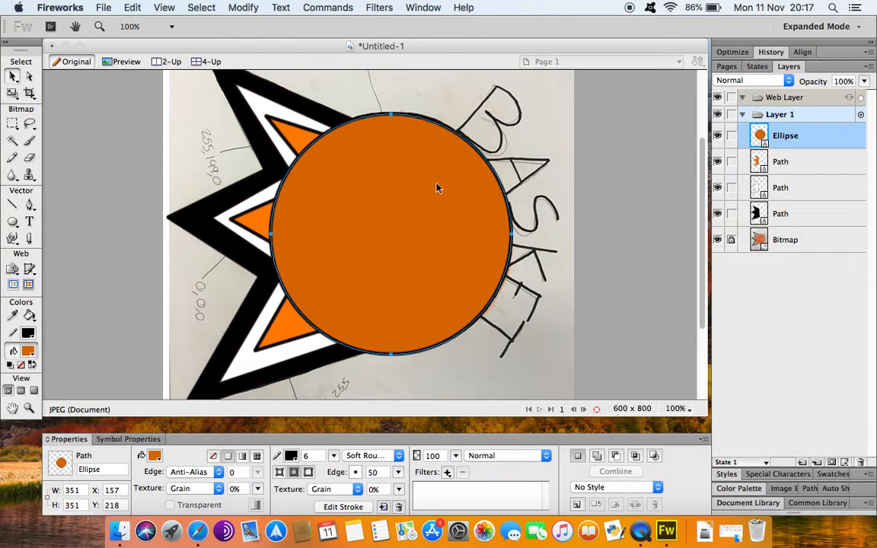
Lock the orange, white and black spike shapes, leaving the ball circle unlocked
click(731, 162)
click(730, 213)
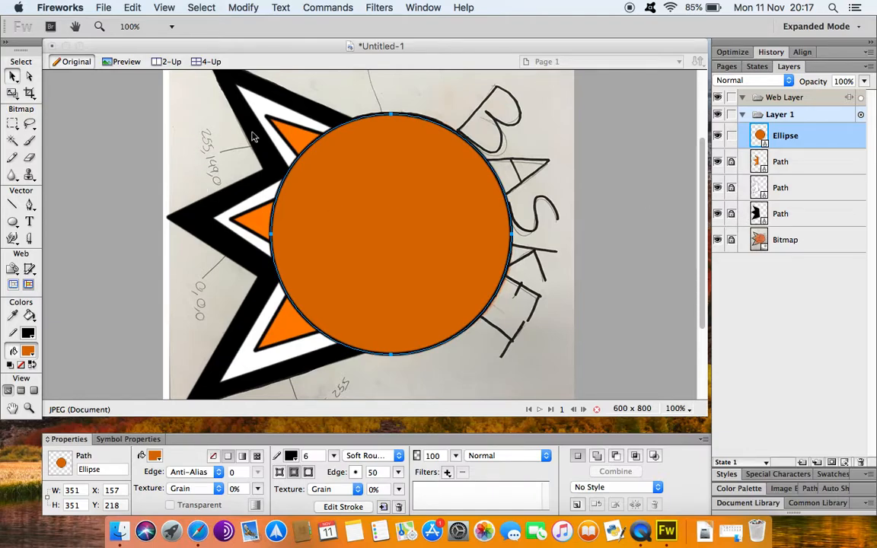
click(731, 136)
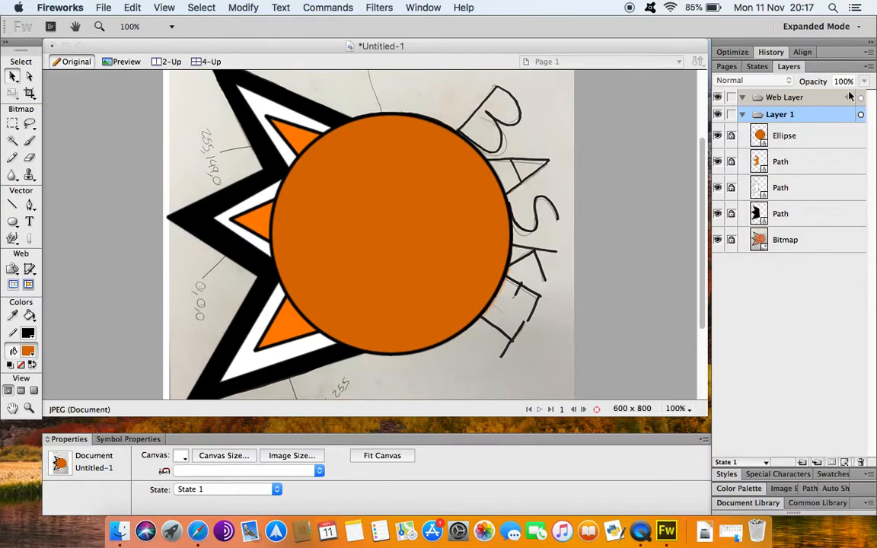
click(731, 136)
Hide the three spike shapes and lock the ball circle at 57% opacity so the sketched seams can be traced
drag(864, 81, 865, 130)
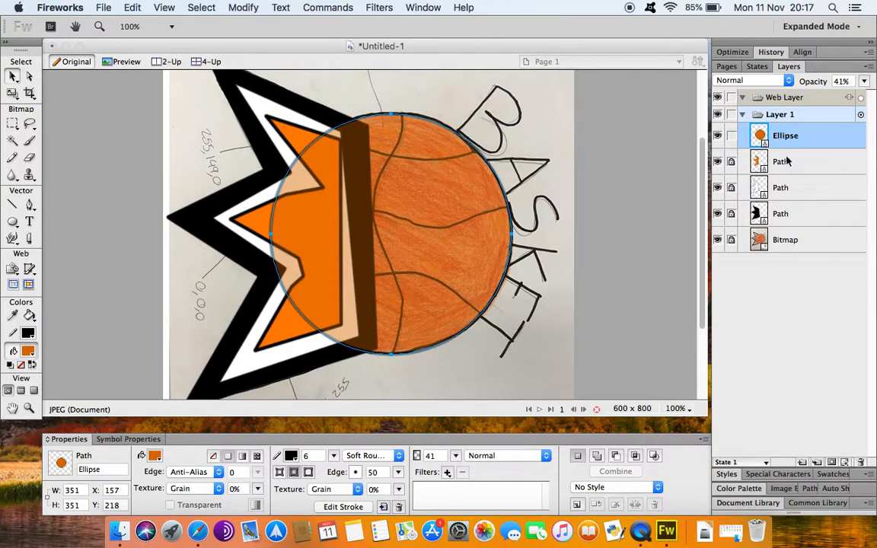
click(717, 188)
click(717, 213)
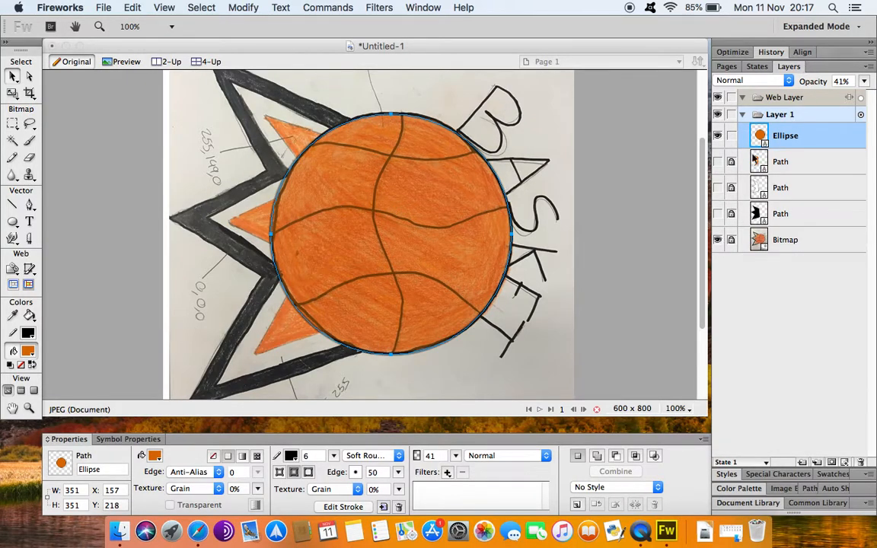
drag(864, 81, 866, 74)
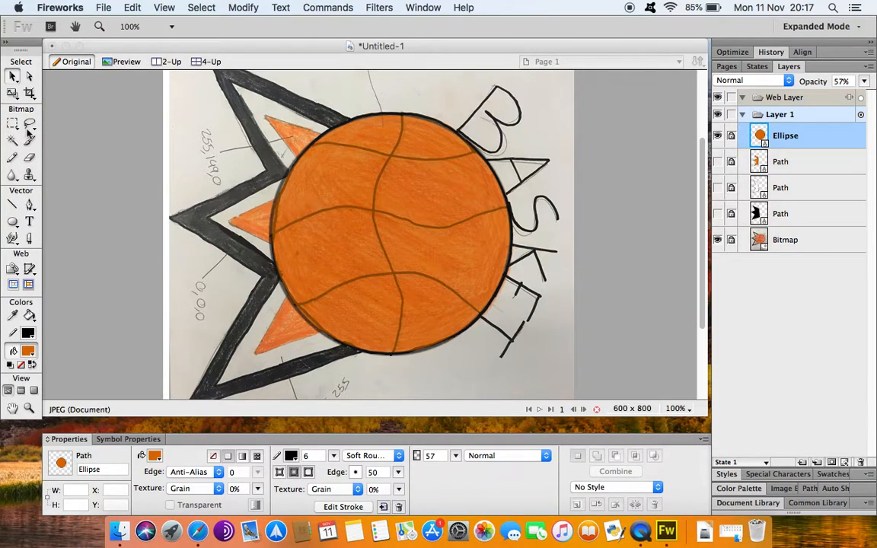
Trace the ball's upper seam as an unfilled curved Pen path about 249 × 33 pixels, from edge to edge, and deselect it
click(31, 207)
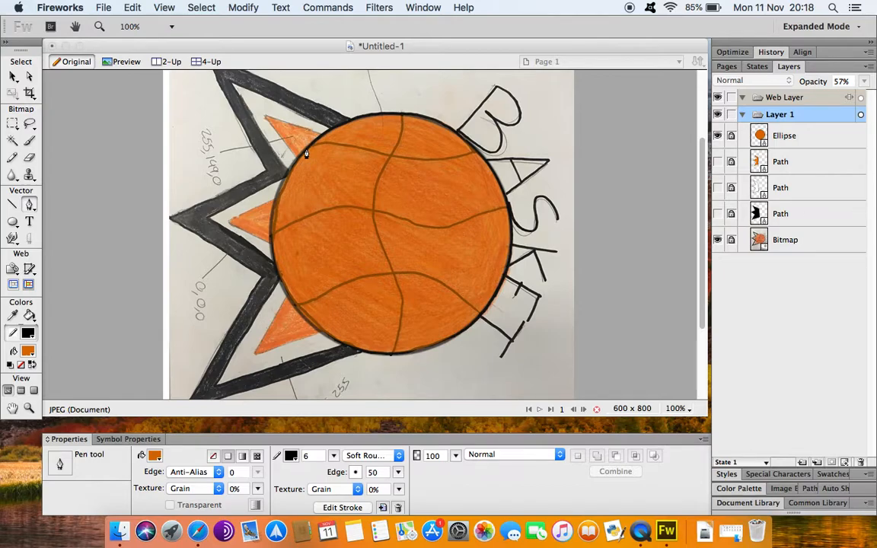
click(305, 148)
key(super+equal)
key(super+equal)
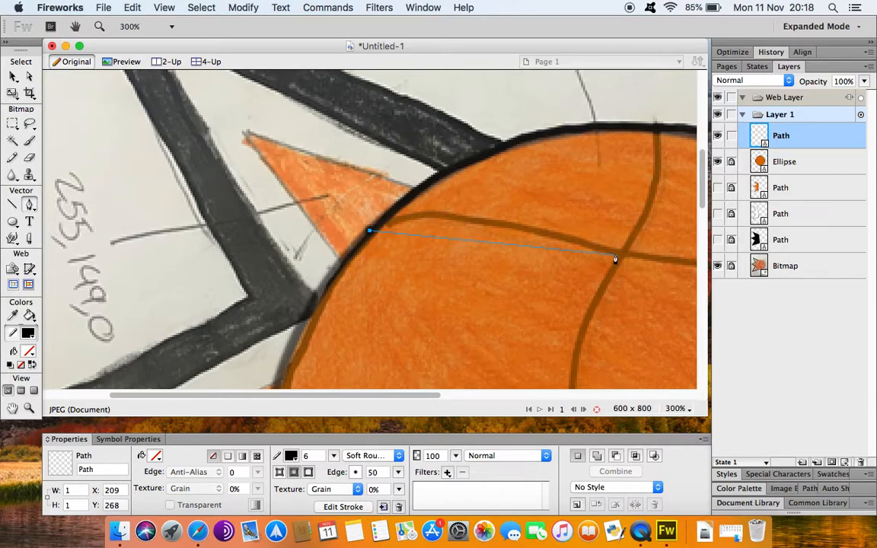
drag(620, 255, 765, 329)
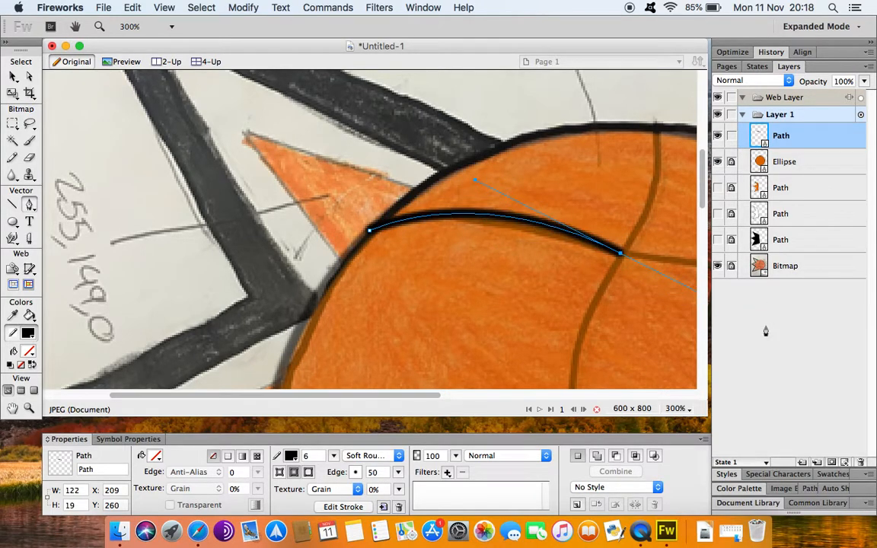
key(space)
drag(636, 292, 629, 292)
scroll(628, 291, right, 10)
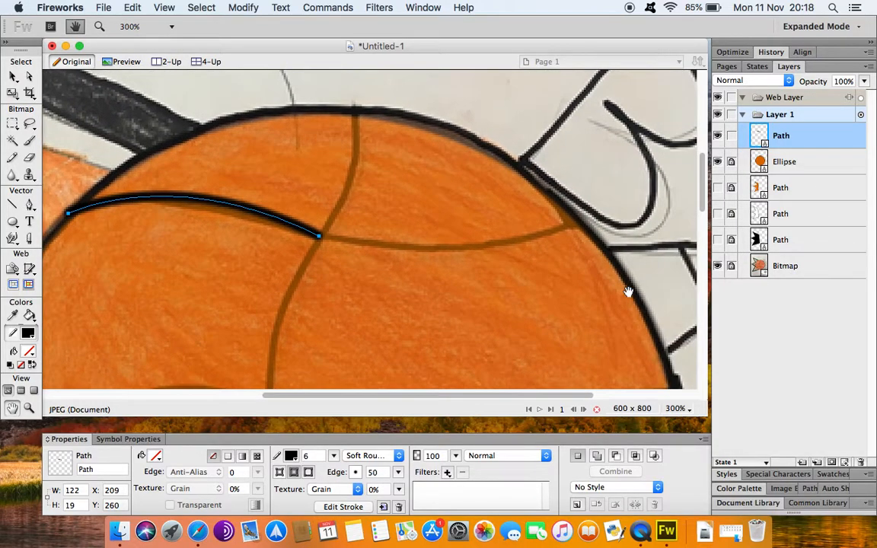
click(578, 226)
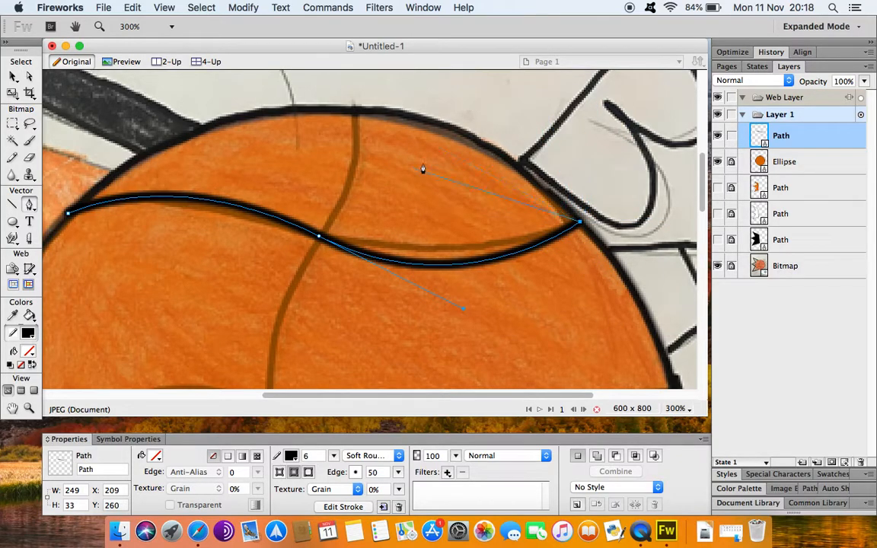
click(13, 77)
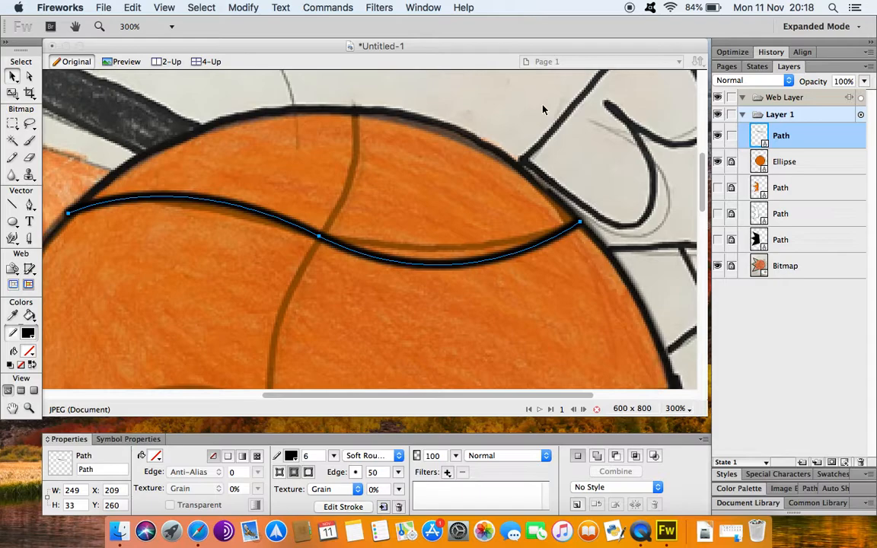
click(508, 110)
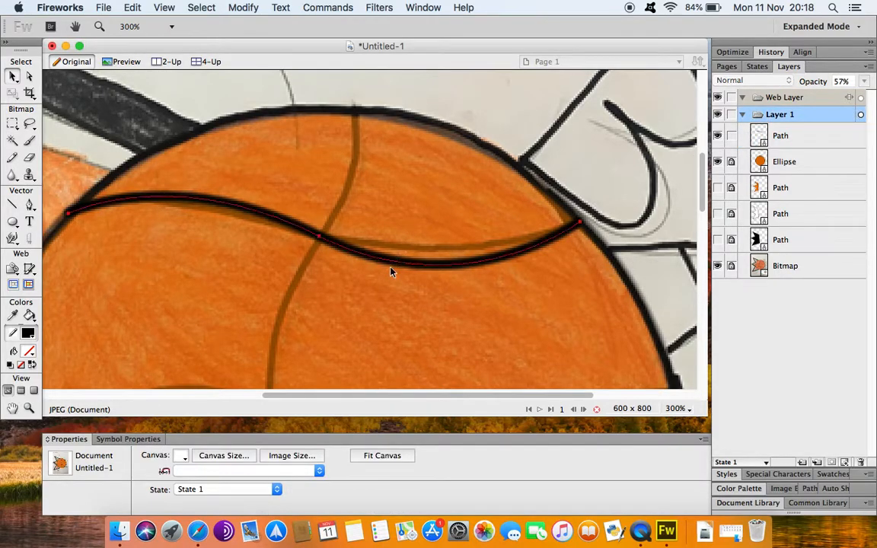
Trace the ball's middle seam as a curved Pen path about 346 × 43 pixels, passing through the vertical seam crossing
key(h)
scroll(381, 288, down, 1)
scroll(381, 289, down, 5)
scroll(381, 288, left, 4)
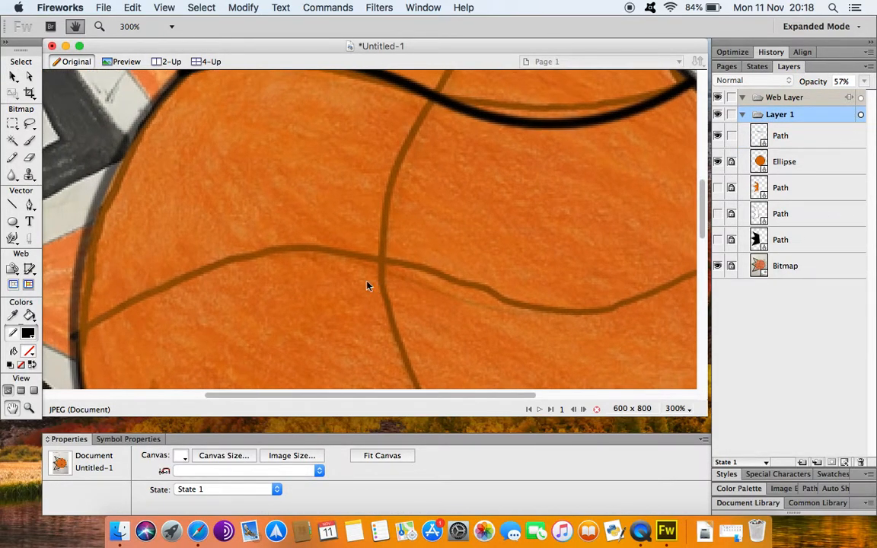
key(v)
click(29, 204)
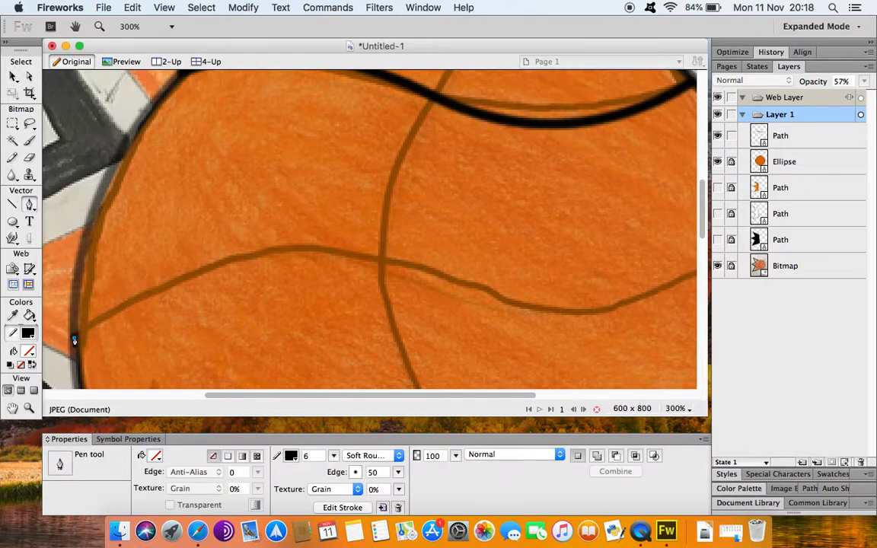
click(74, 338)
mouse_move(380, 262)
mouse_down()
mouse_move(525, 294)
mouse_move(535, 337)
mouse_move(525, 316)
mouse_up()
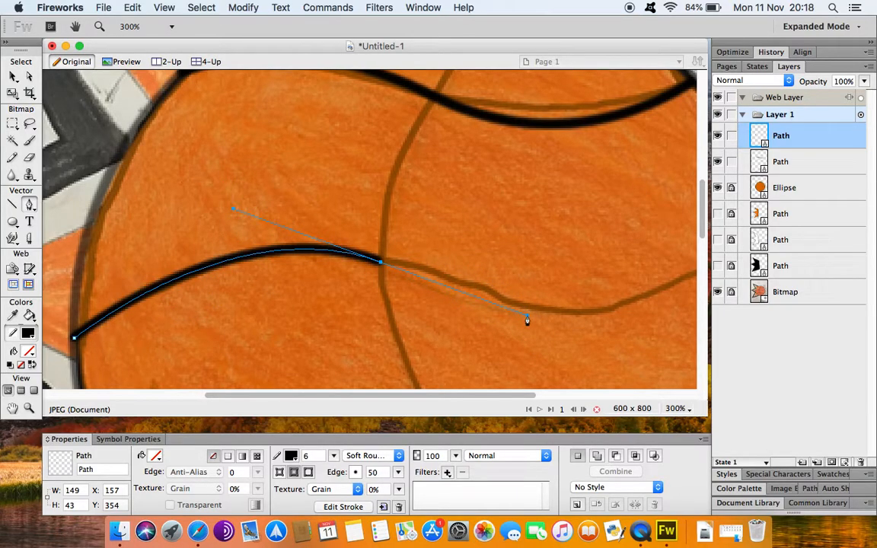
key(h)
scroll(546, 317, right, 5)
scroll(545, 316, right, 10)
key(p)
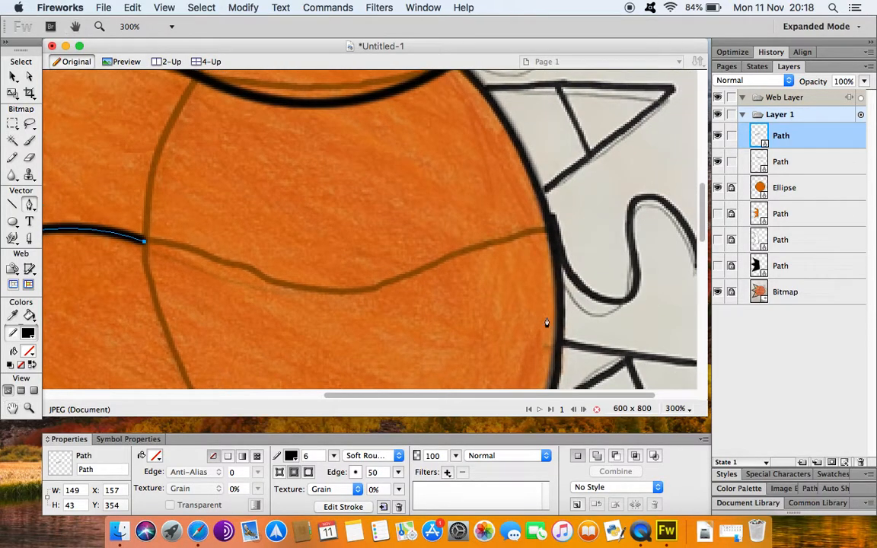
mouse_move(549, 229)
mouse_down()
mouse_move(562, 169)
mouse_move(706, 142)
mouse_up()
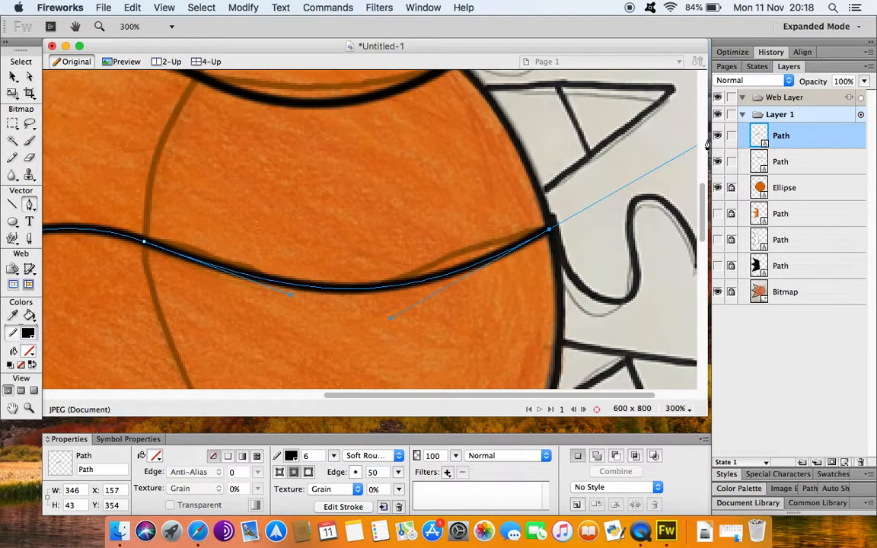
End the middle seam path at the ball's edge and deselect it
click(13, 76)
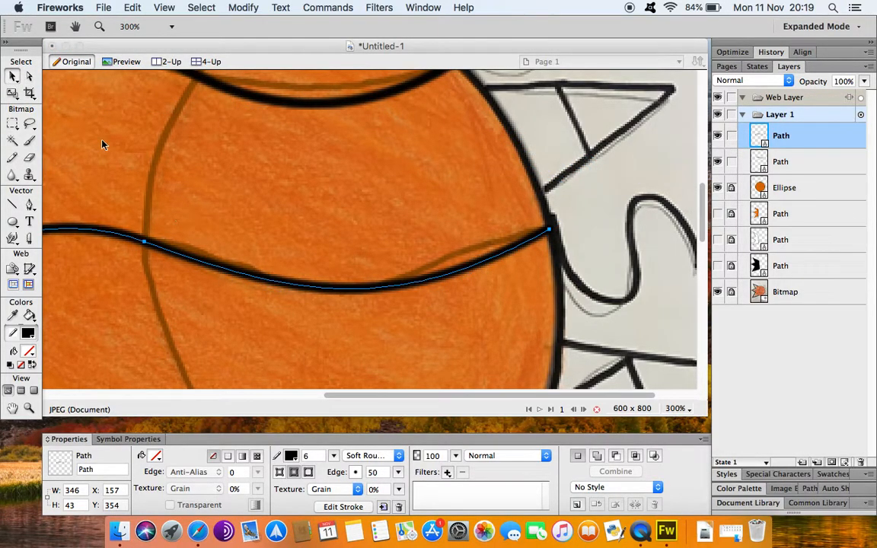
click(30, 204)
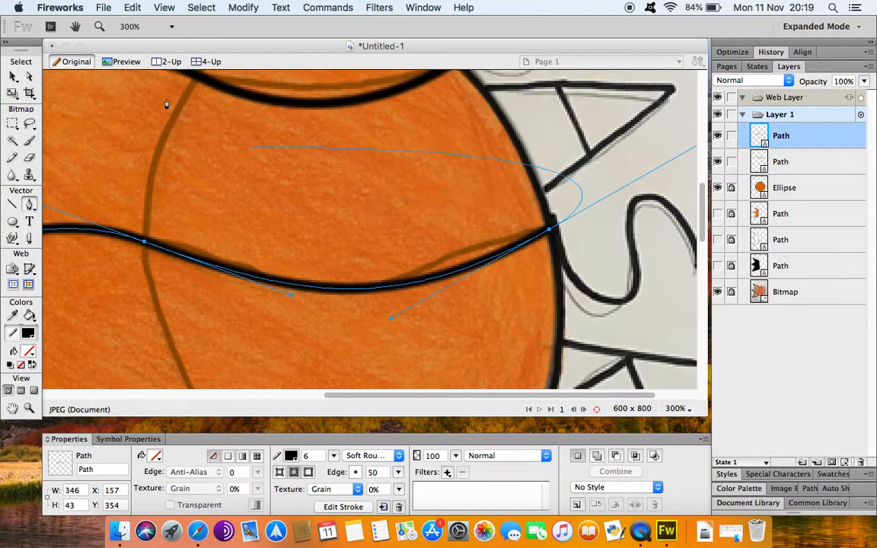
click(13, 76)
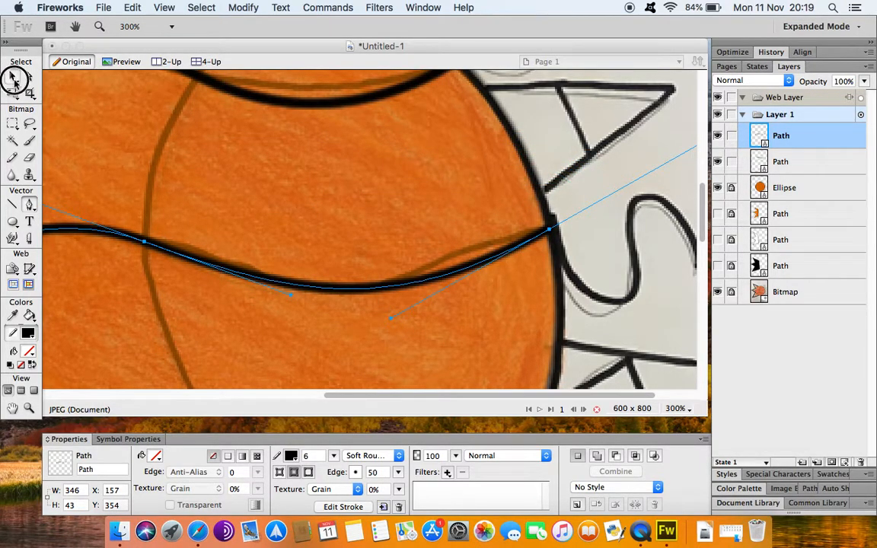
click(562, 148)
Trace the ball's lower seam as an unfilled curved Pen path about 272 × 59 pixels, from edge to edge, and deselect it
key(space)
drag(337, 299, 413, 224)
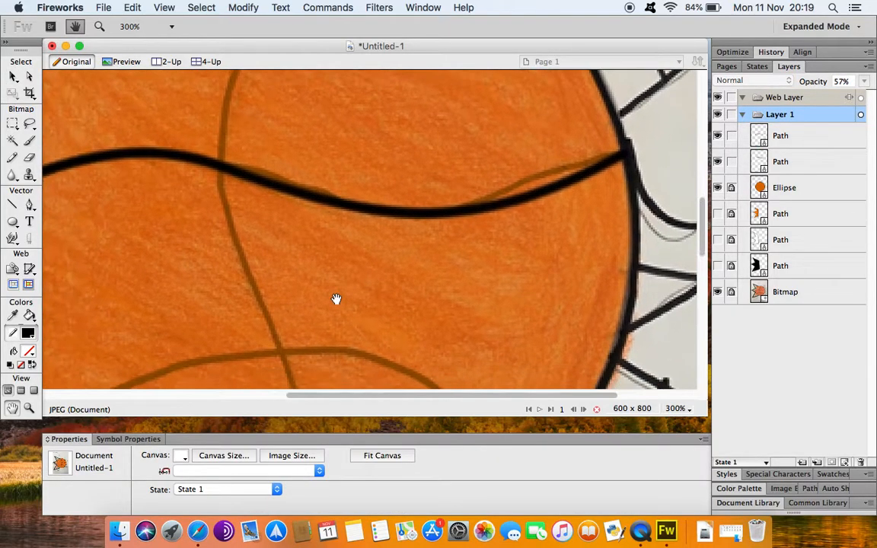
scroll(337, 299, down, 5)
scroll(337, 300, left, 3)
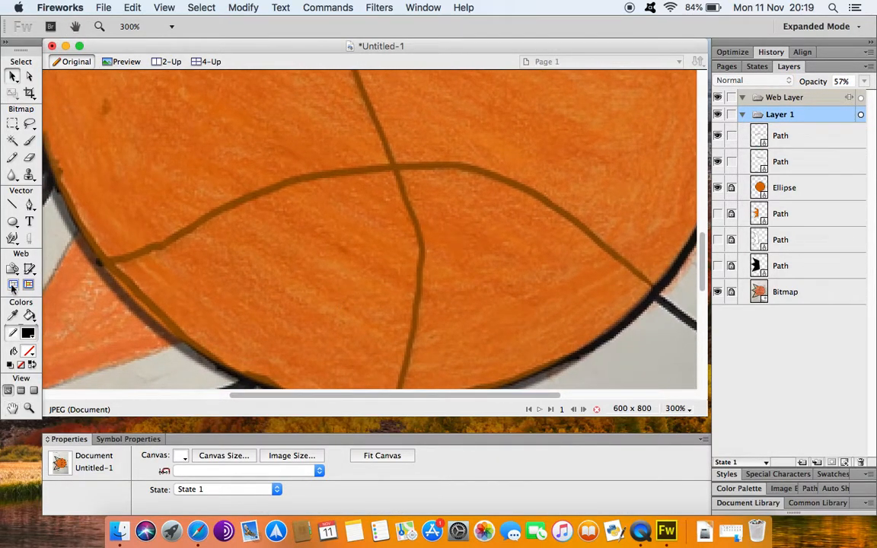
click(29, 204)
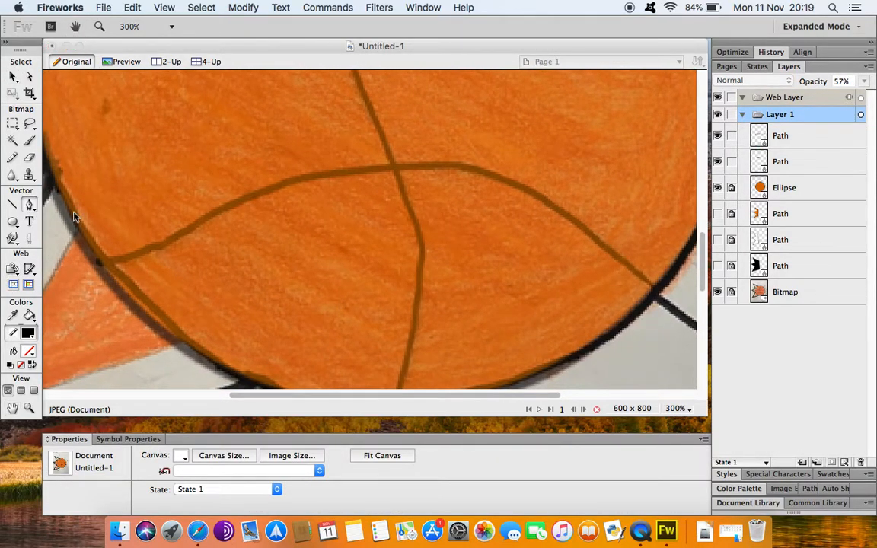
click(95, 263)
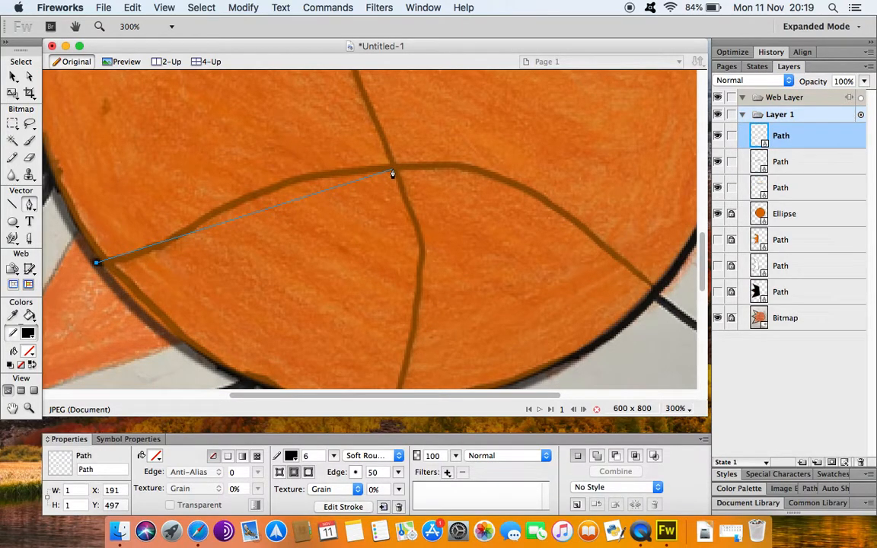
mouse_move(257, 195)
mouse_down()
mouse_move(266, 174)
mouse_move(340, 134)
mouse_up()
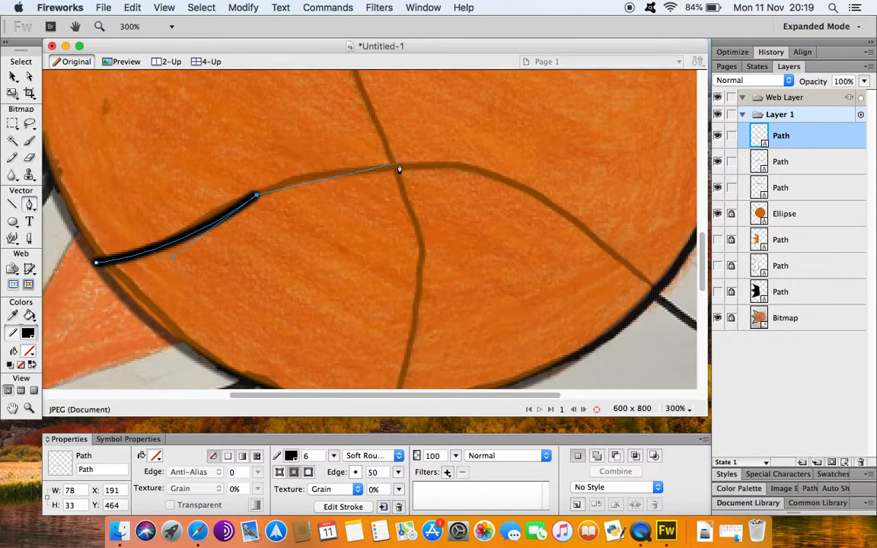
drag(395, 166, 490, 171)
drag(588, 230, 645, 293)
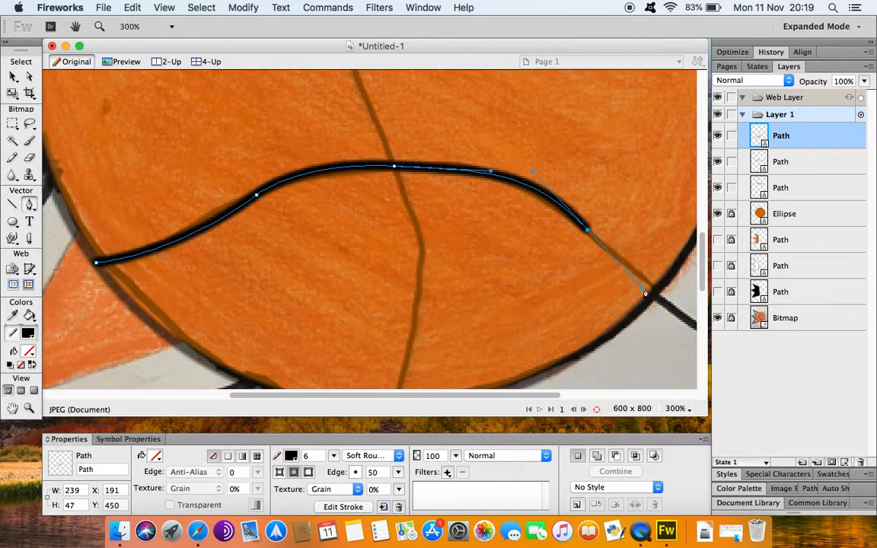
double_click(655, 289)
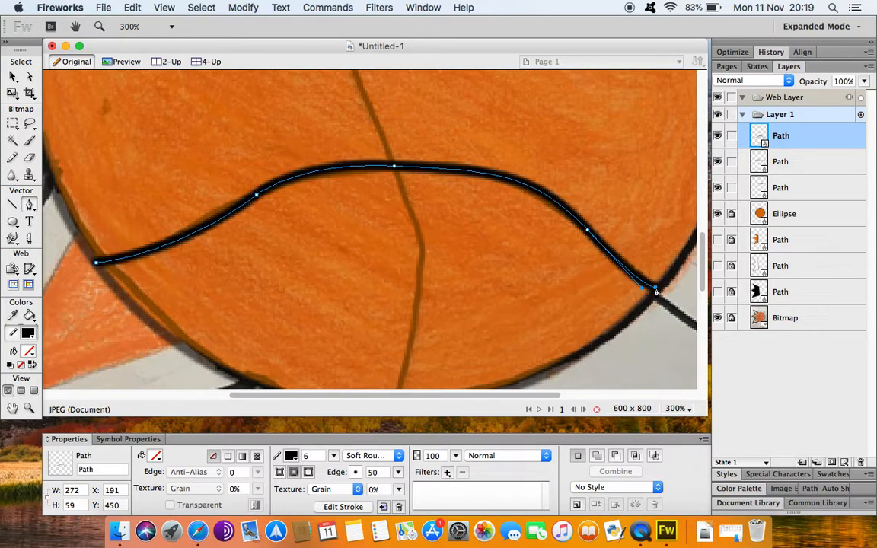
click(13, 76)
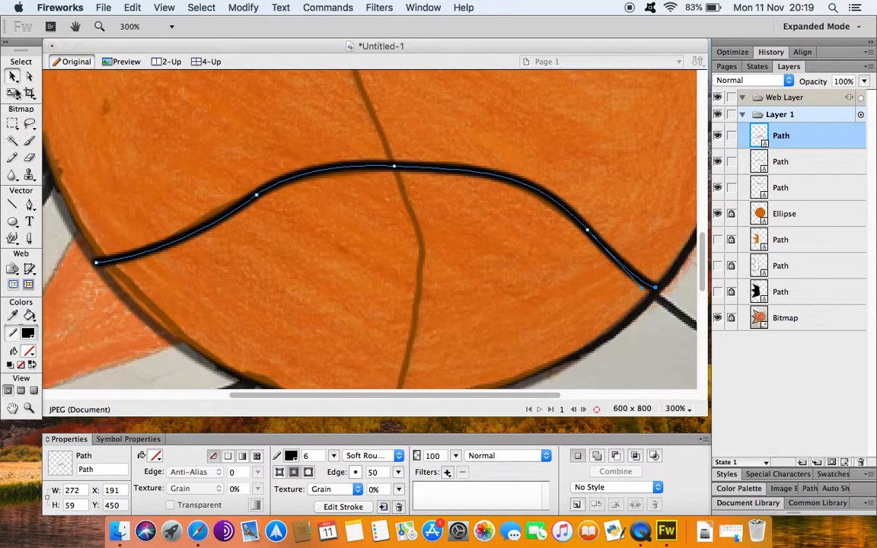
click(325, 235)
Start the vertical seam as a curved Pen path about 43 × 140 pixels, from the ball's top edge through the upper seam to the middle seam
scroll(393, 134, up, 10)
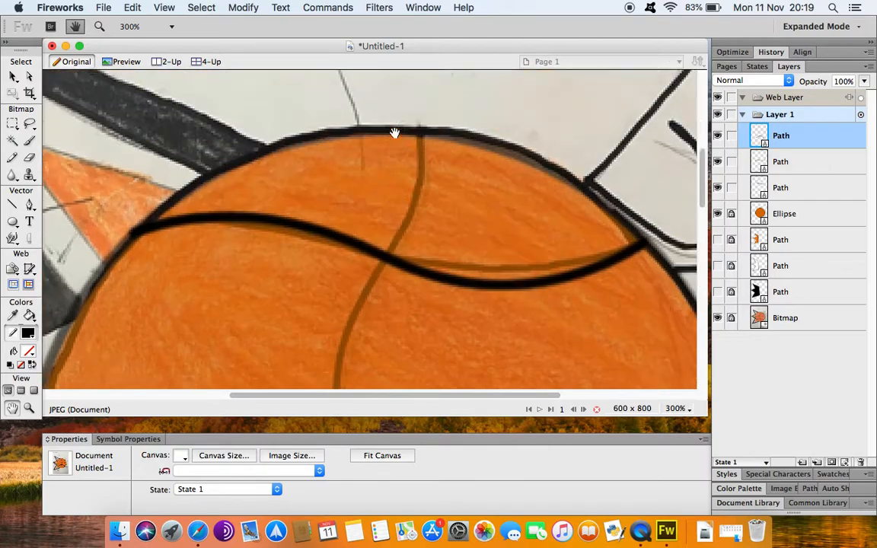
click(29, 204)
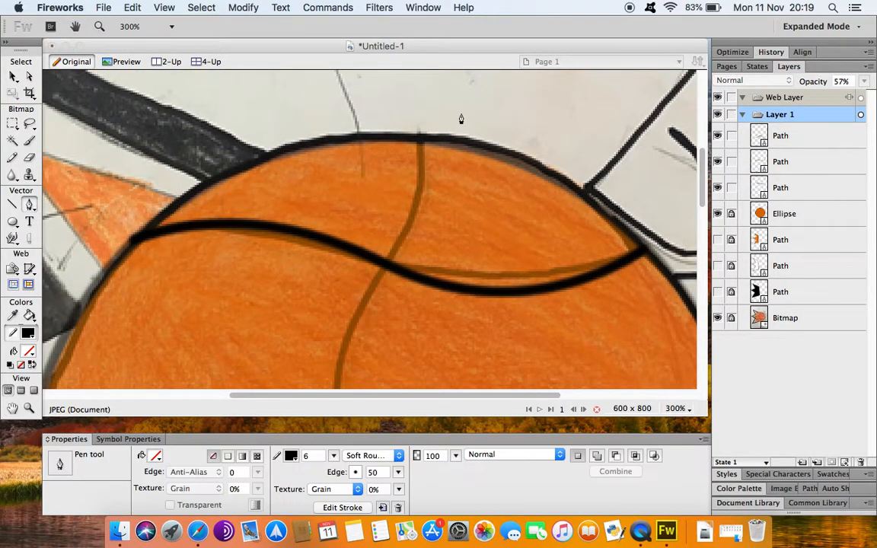
click(421, 141)
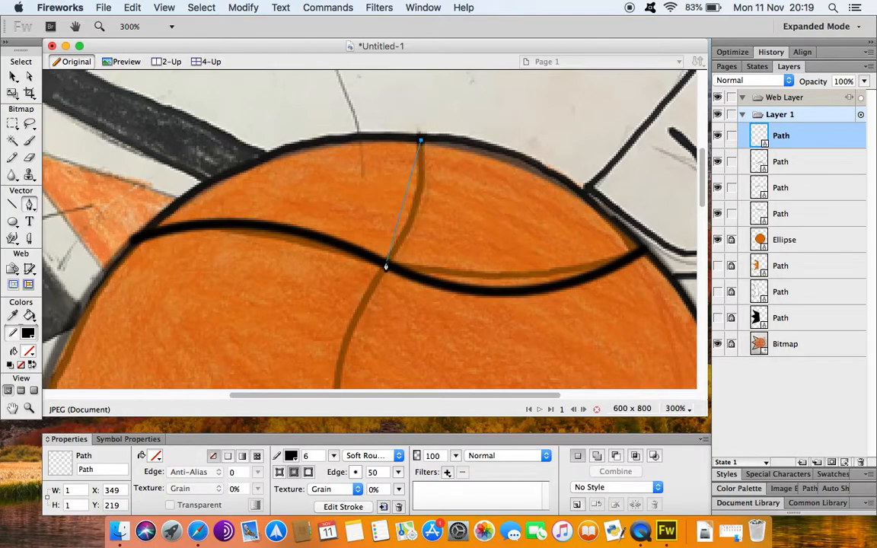
drag(386, 265, 343, 322)
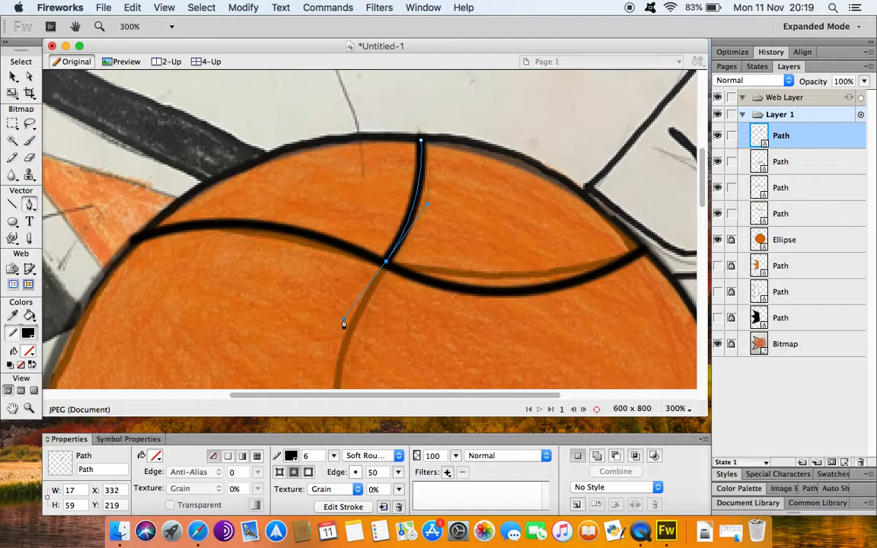
scroll(343, 313, down, 5)
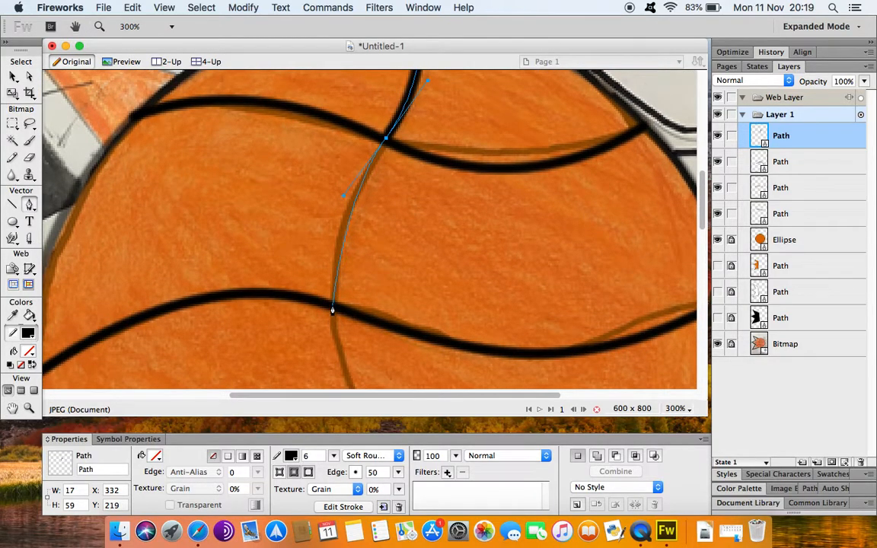
drag(333, 306, 328, 375)
Continue the vertical seam through the lower seam to the ball's bottom edge, about 44 × 348 pixels overall, and end the path
scroll(329, 376, down, 8)
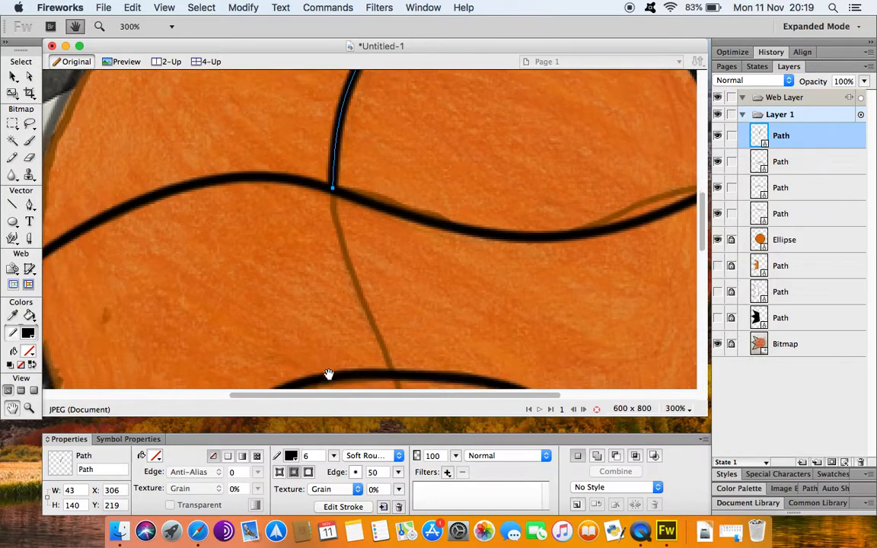
click(393, 300)
key(h)
scroll(423, 348, down, 5)
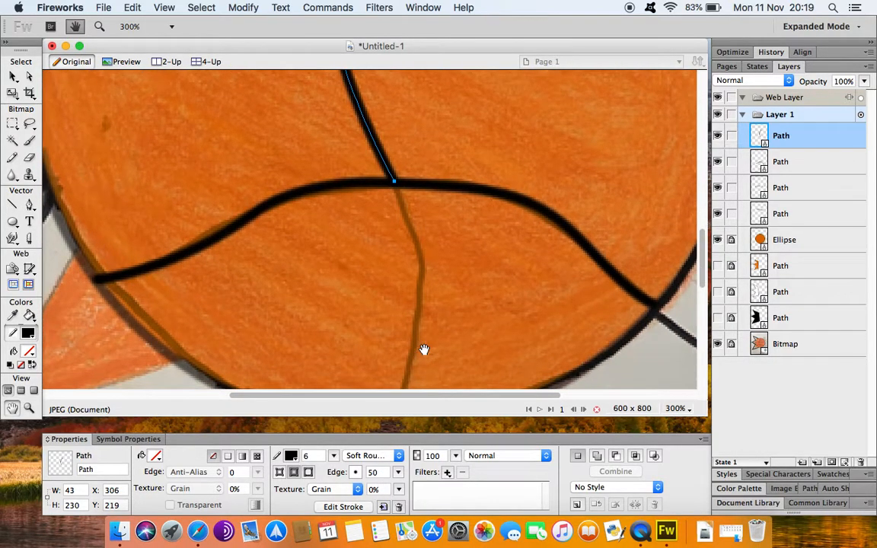
scroll(424, 348, down, 3)
key(p)
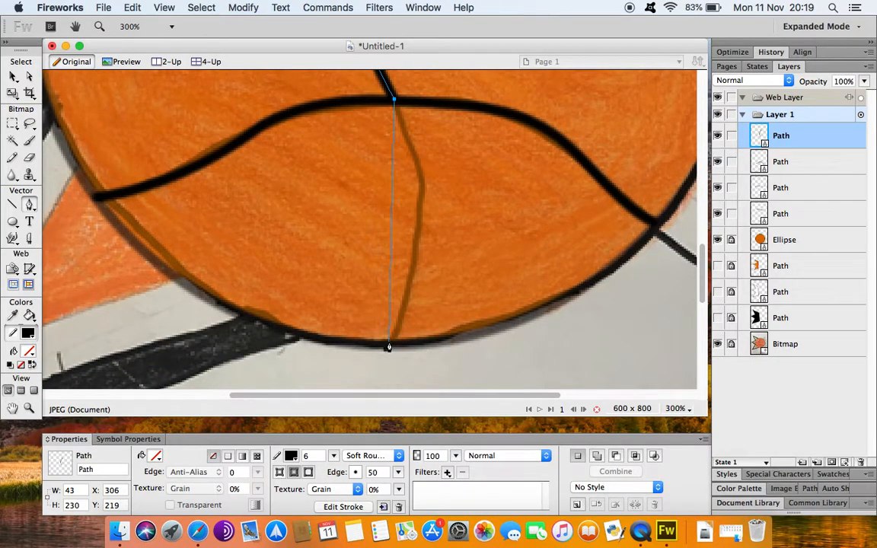
mouse_move(389, 347)
mouse_down()
mouse_move(358, 358)
mouse_move(328, 401)
mouse_move(309, 438)
mouse_move(311, 475)
mouse_up()
click(12, 78)
click(281, 370)
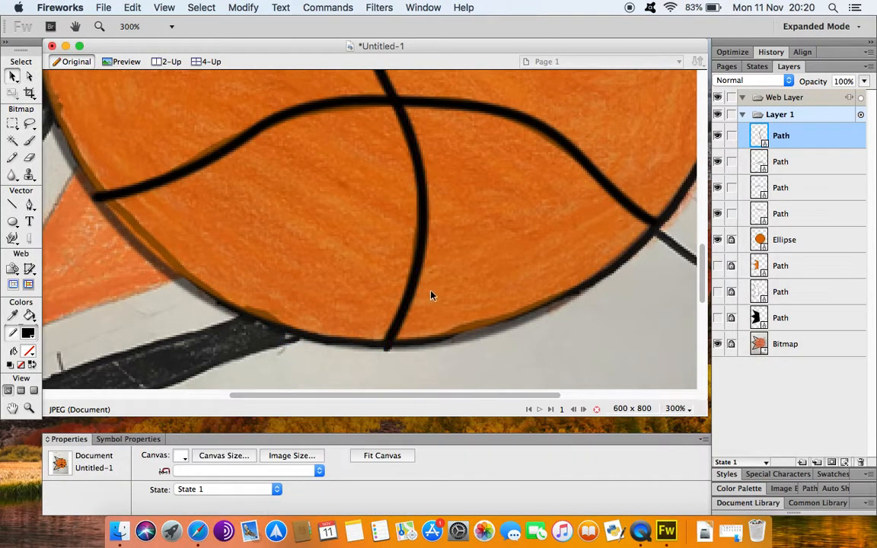
click(390, 343)
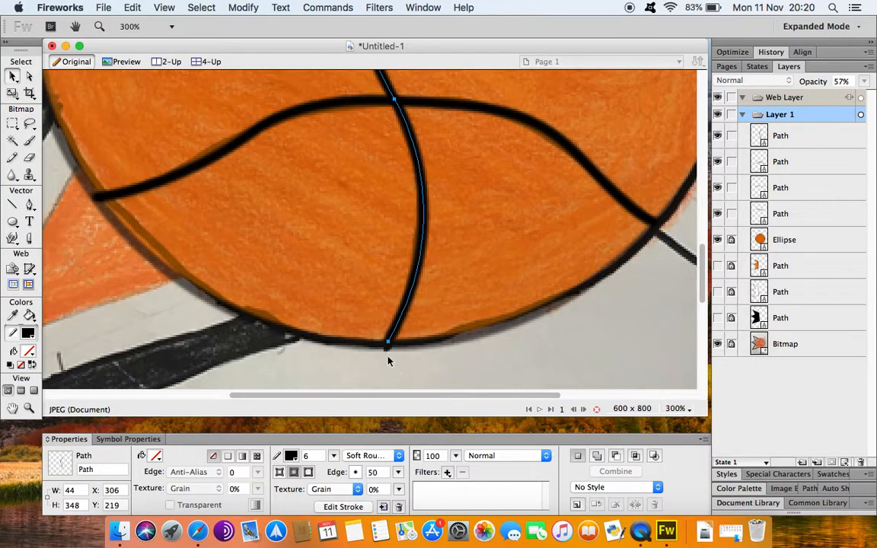
Hide the reference bitmap and examine the whole ball with its traced seams
click(718, 344)
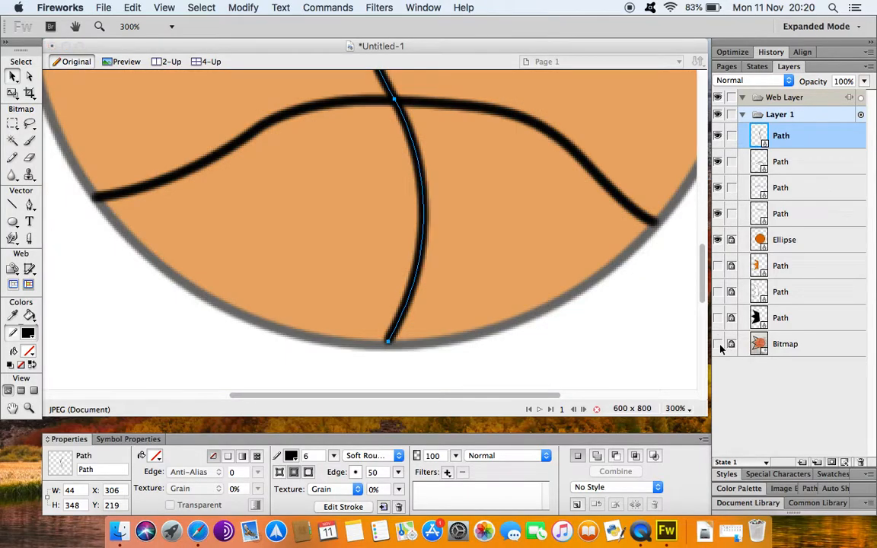
click(718, 345)
click(719, 345)
scroll(517, 239, down, 5)
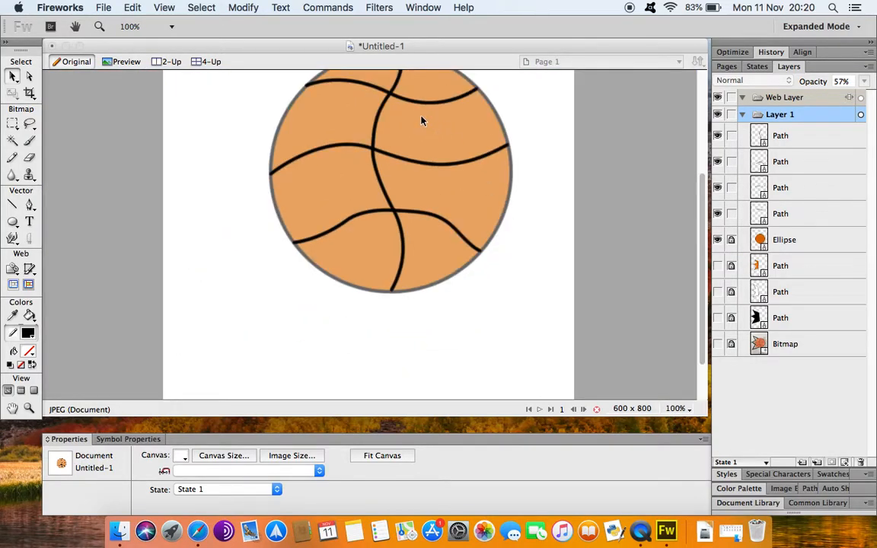
scroll(423, 119, up, 3)
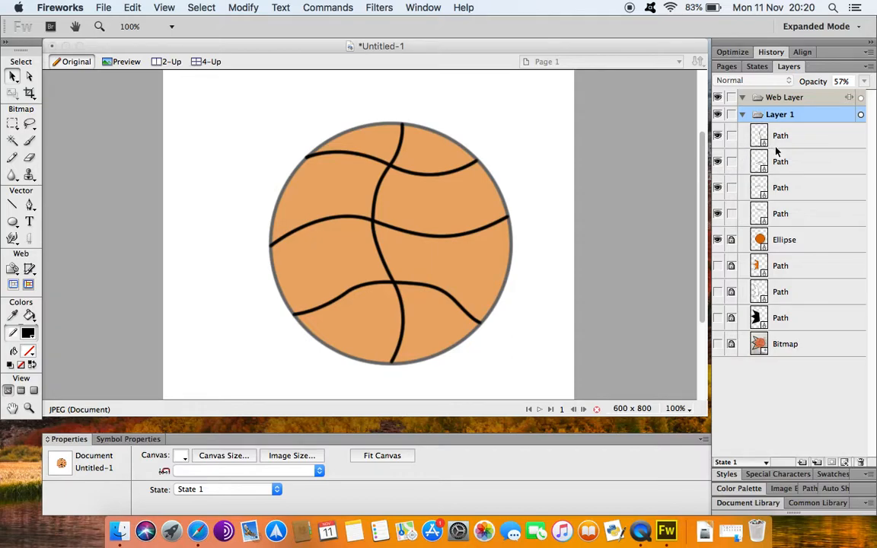
Unlock the ball circle and set its opacity to 100%
click(731, 240)
click(822, 241)
drag(864, 81, 863, 49)
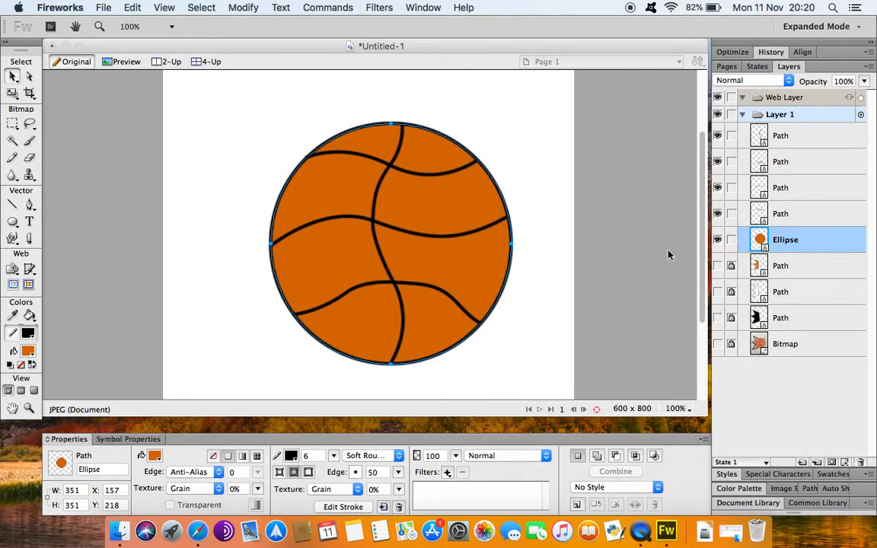
Show the orange, white and black spike shapes and the reference bitmap again
click(717, 266)
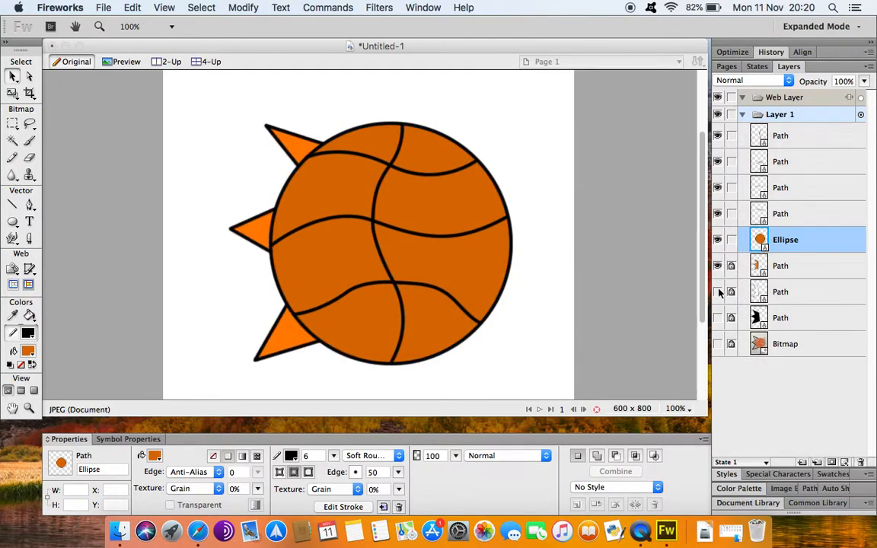
click(717, 292)
click(717, 317)
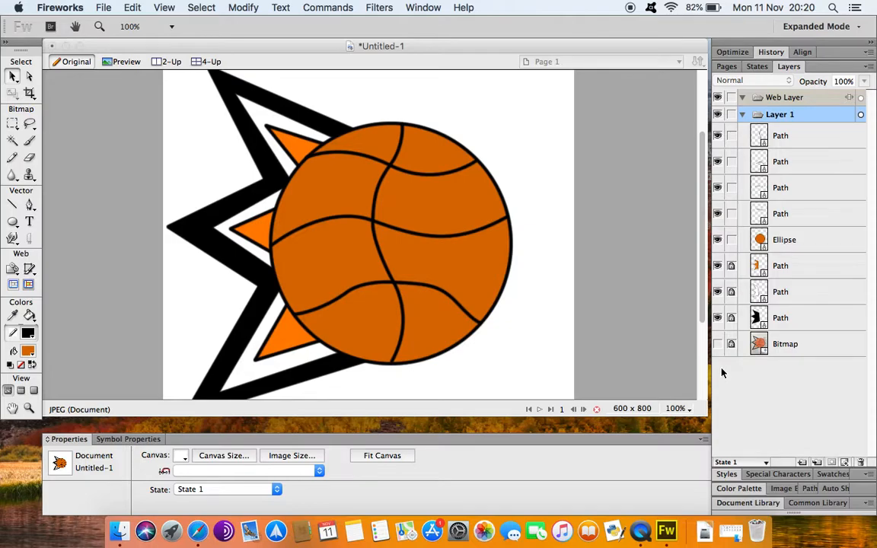
click(717, 343)
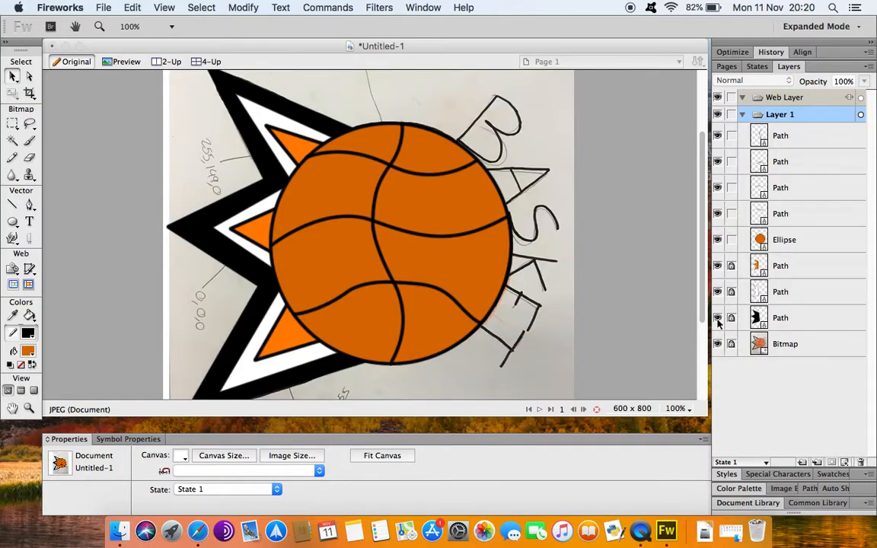
Duplicate the ball circle in place to serve as a second ellipse
scroll(574, 313, down, 3)
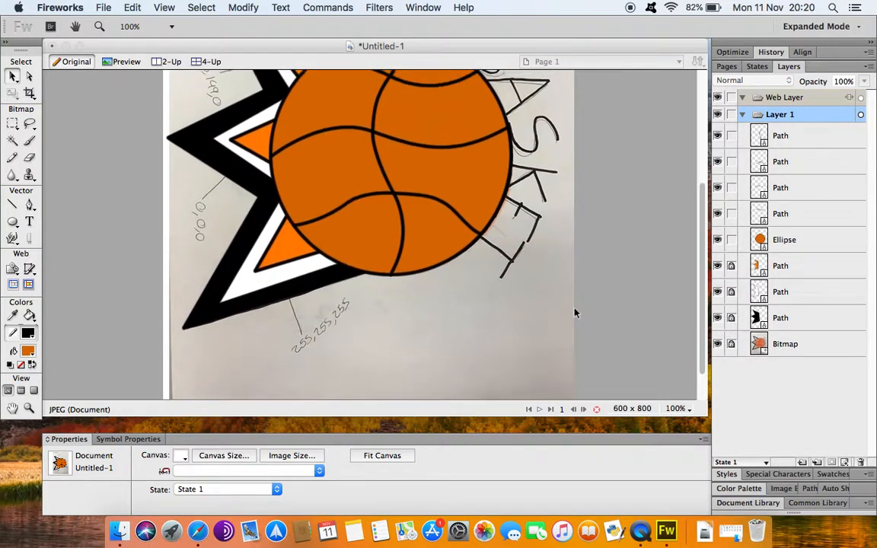
scroll(574, 312, up, 3)
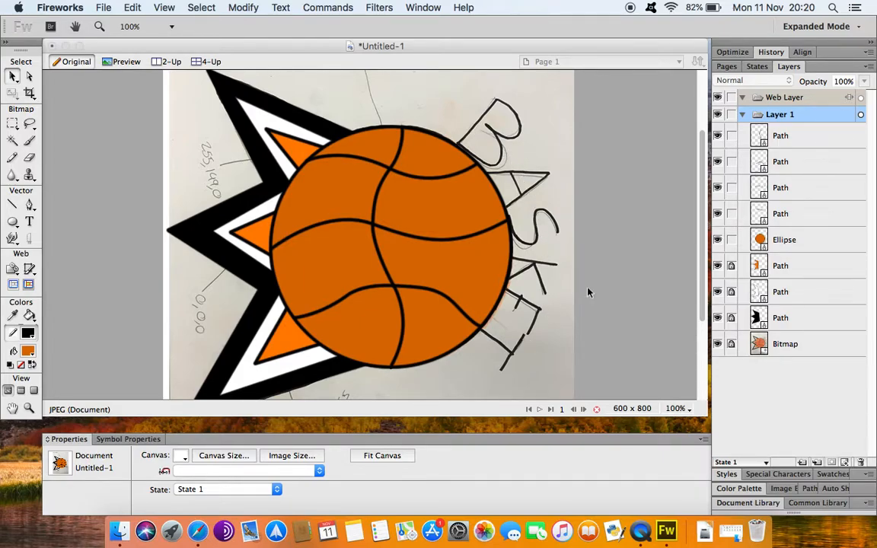
click(782, 242)
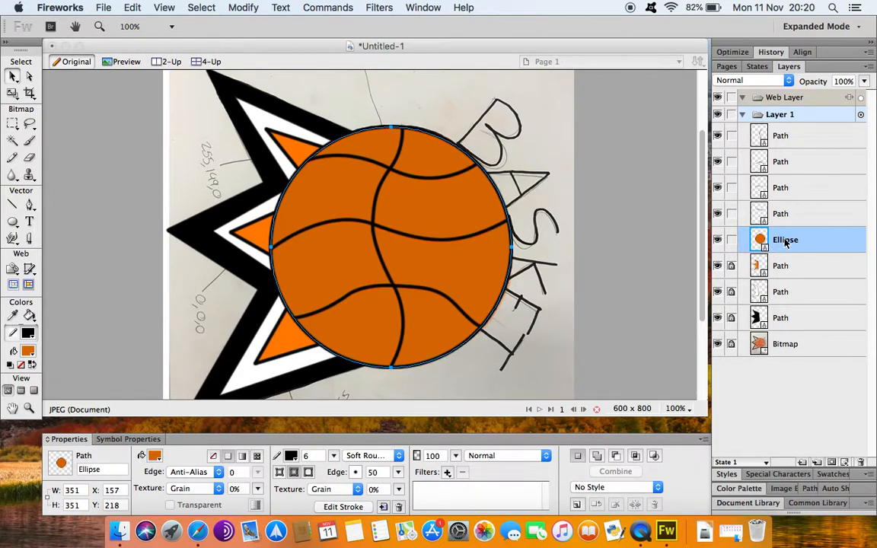
key(super+shift+d)
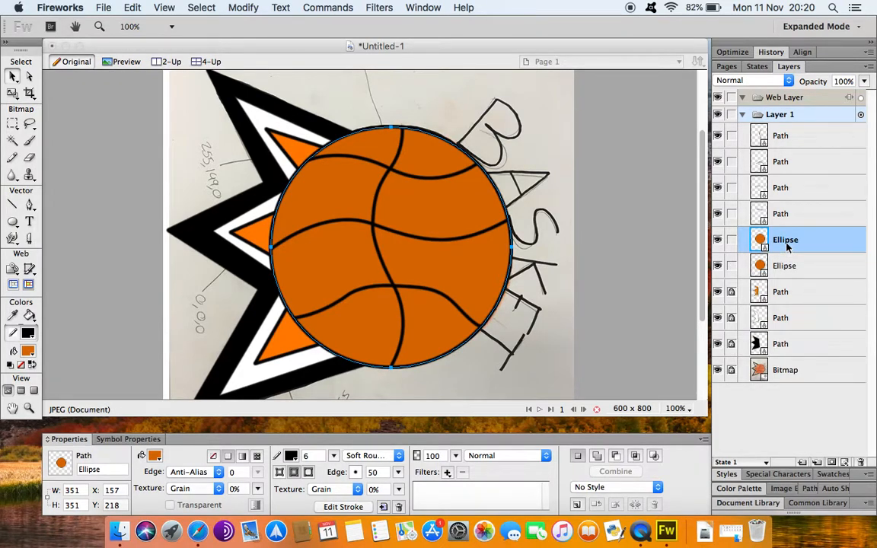
Add the text "Basket" with the Text tool in the empty area just above the ball
click(30, 204)
click(30, 223)
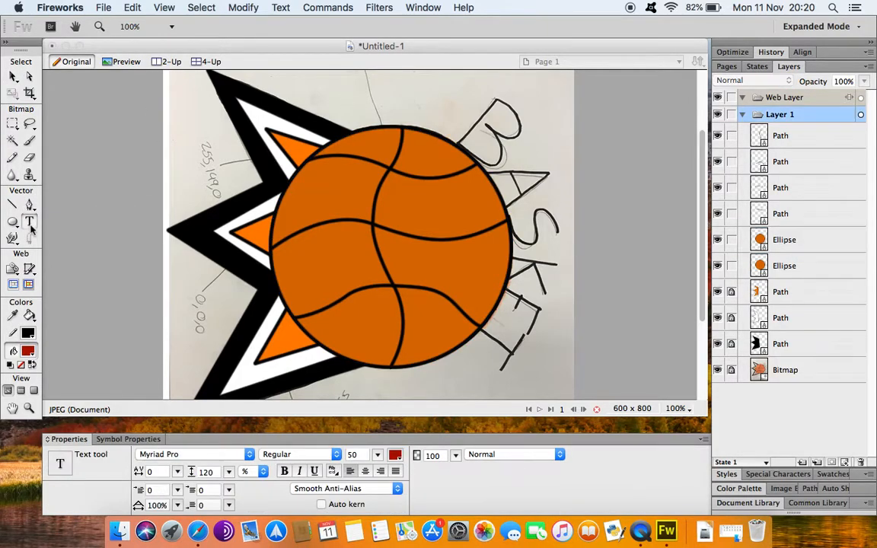
scroll(387, 168, up, 3)
click(386, 170)
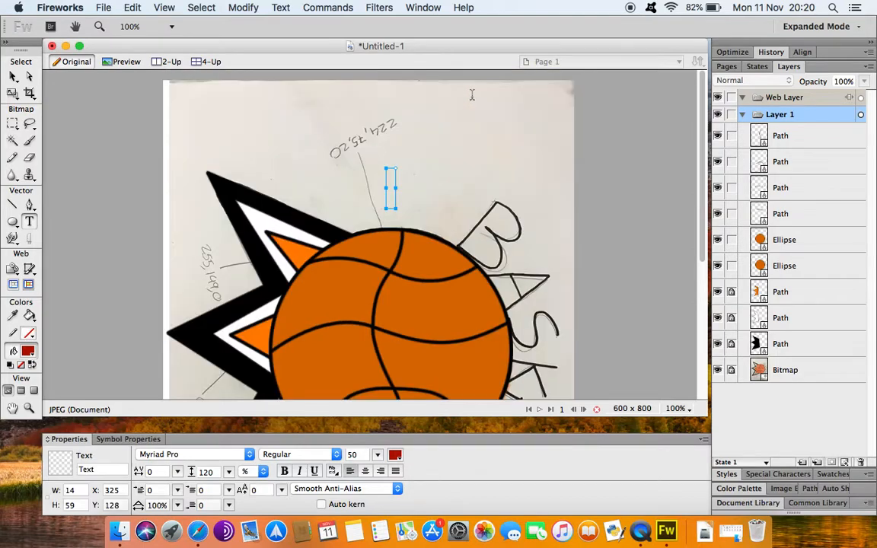
text(Basket)
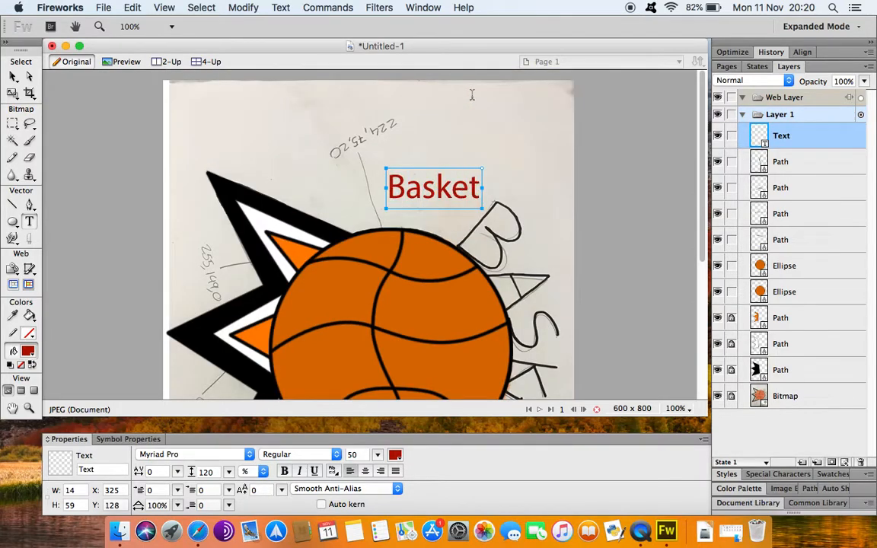
Finish the Basket text entry and move one of the ball ellipses up to just beneath the text in the stack
click(13, 76)
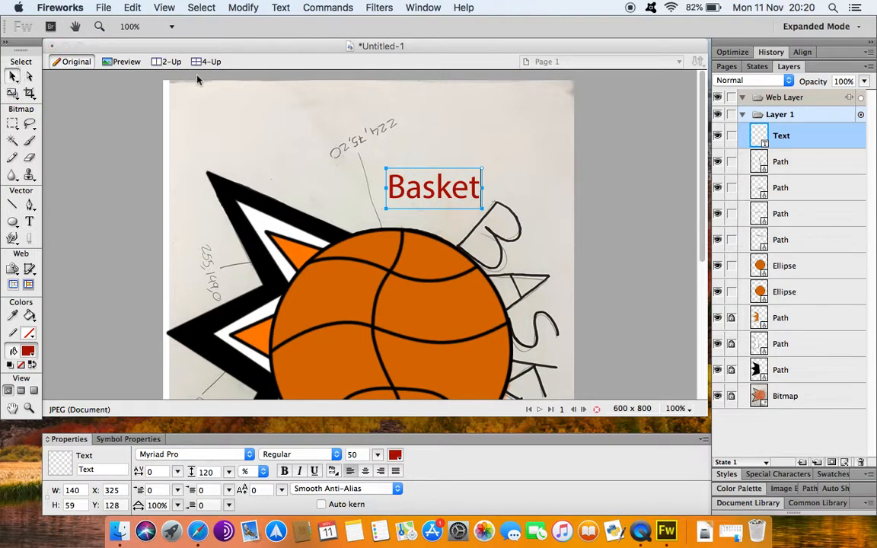
click(481, 186)
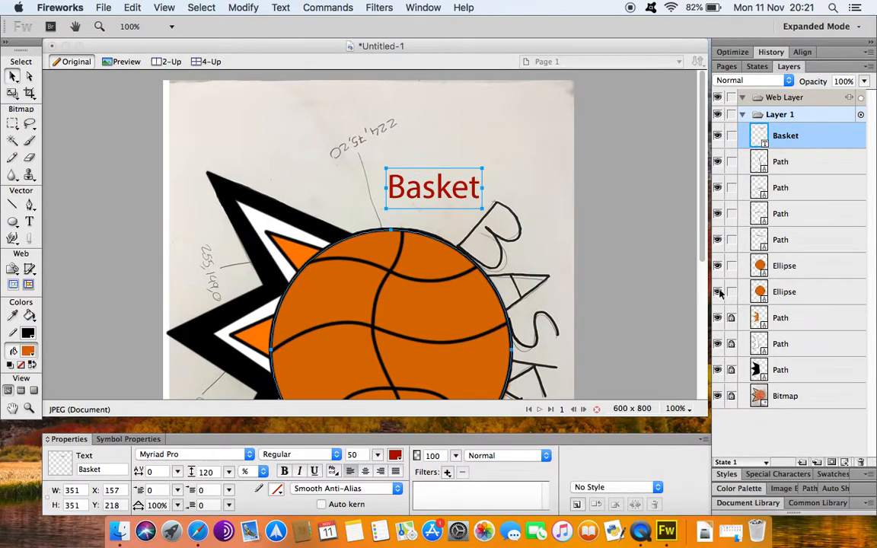
click(785, 291)
drag(794, 266, 791, 149)
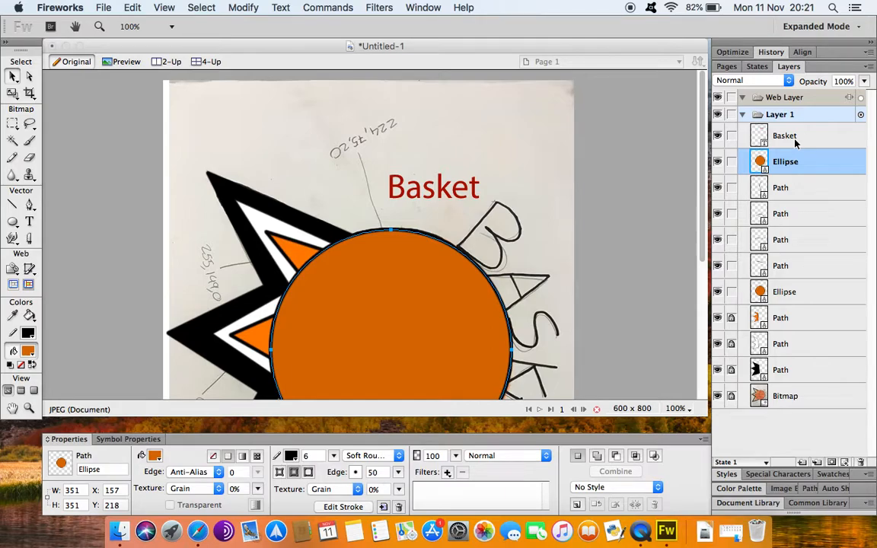
Attach the Basket text to the outline of the ellipse directly beneath it in the stack
shift+click(793, 136)
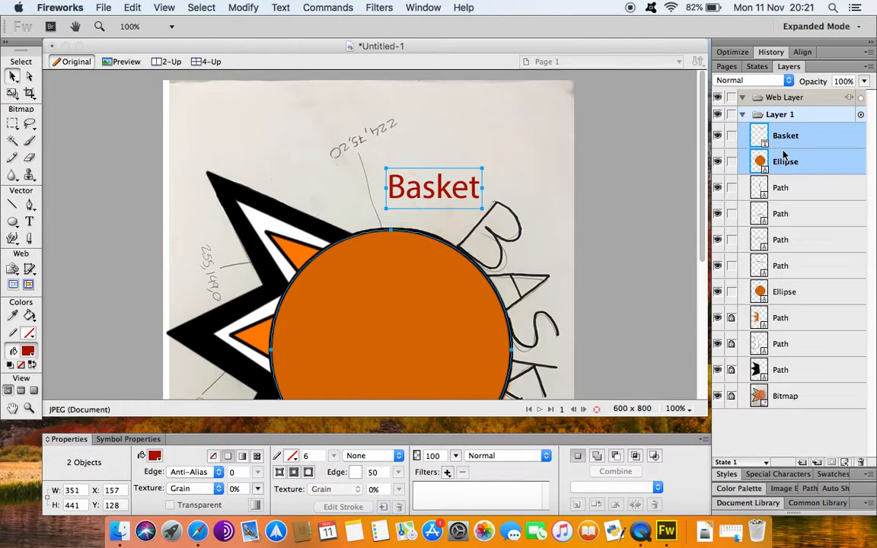
click(278, 7)
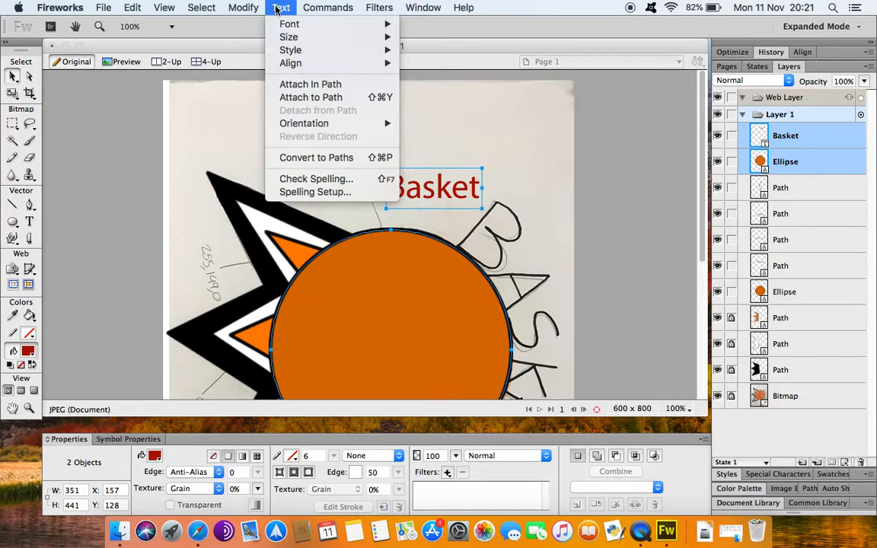
click(318, 98)
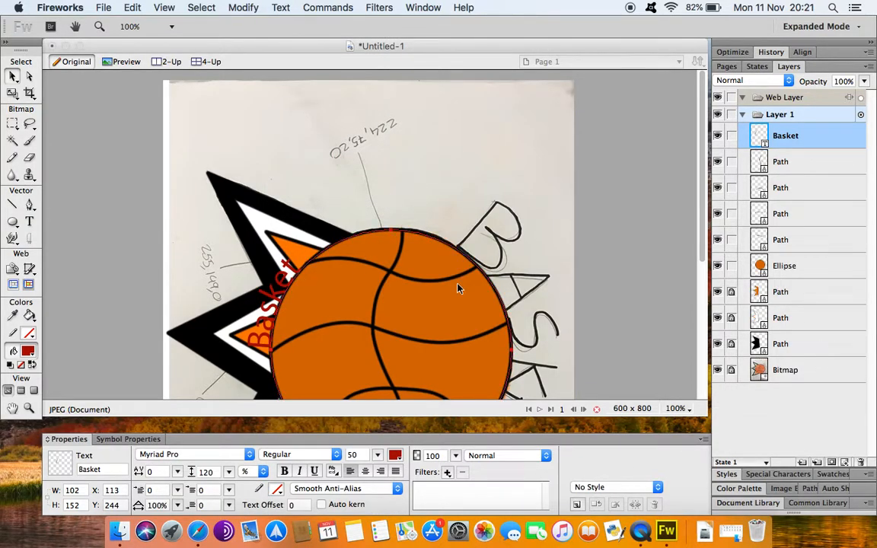
Colour the curved Basket text black and set its font size to 150
scroll(459, 290, down, 2)
scroll(459, 287, down, 1)
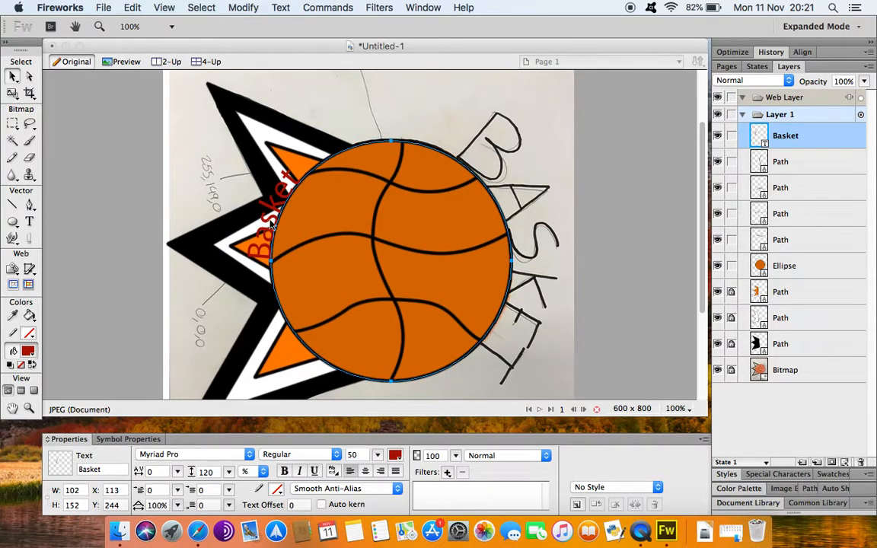
click(394, 455)
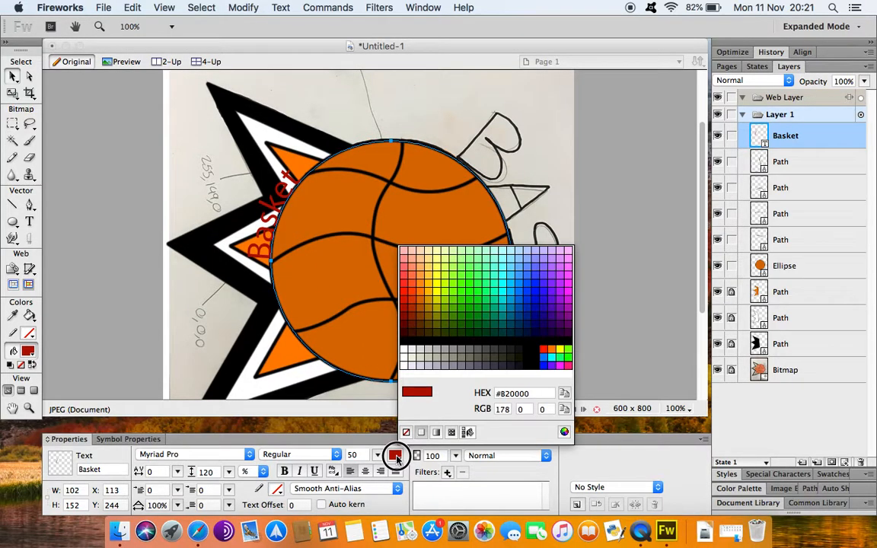
click(401, 343)
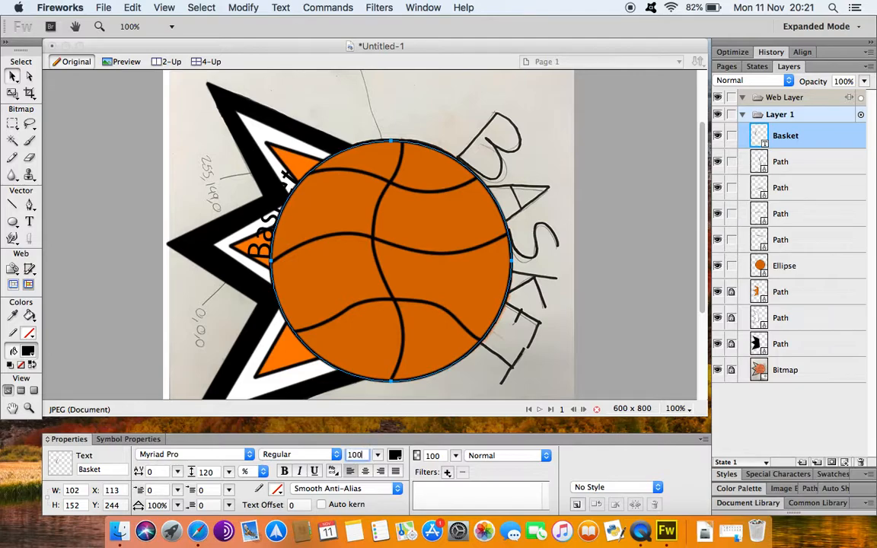
key(Return)
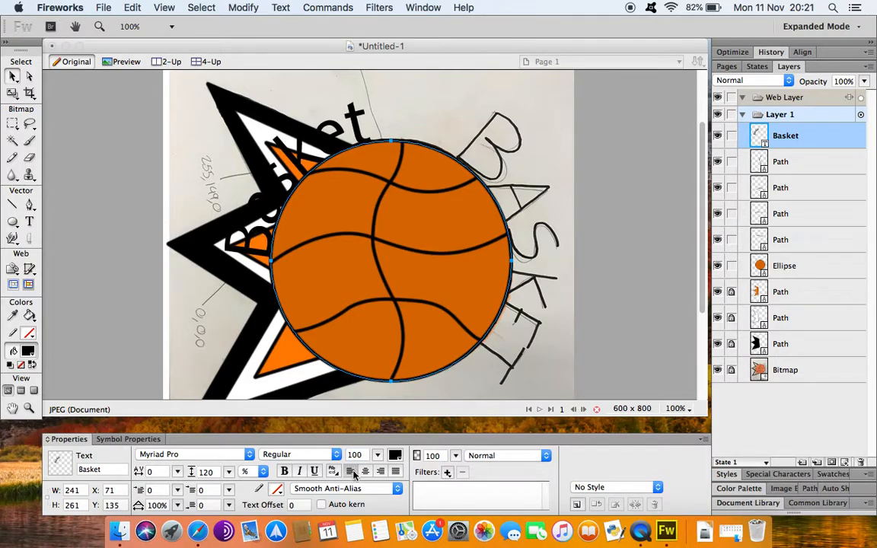
click(354, 455)
text(150)
key(Return)
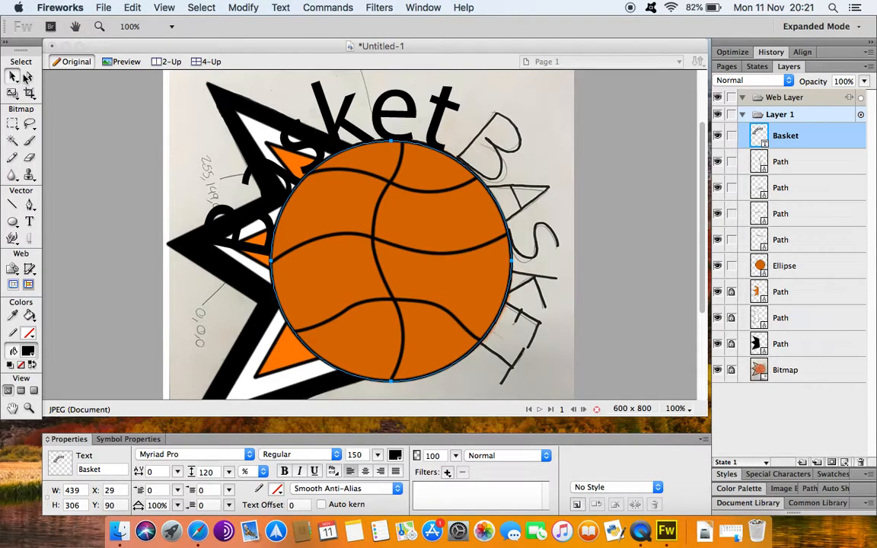
Rotate the Basket text clockwise and move it so it curves around the ball's right edge over the hand-drawn letters
key(q)
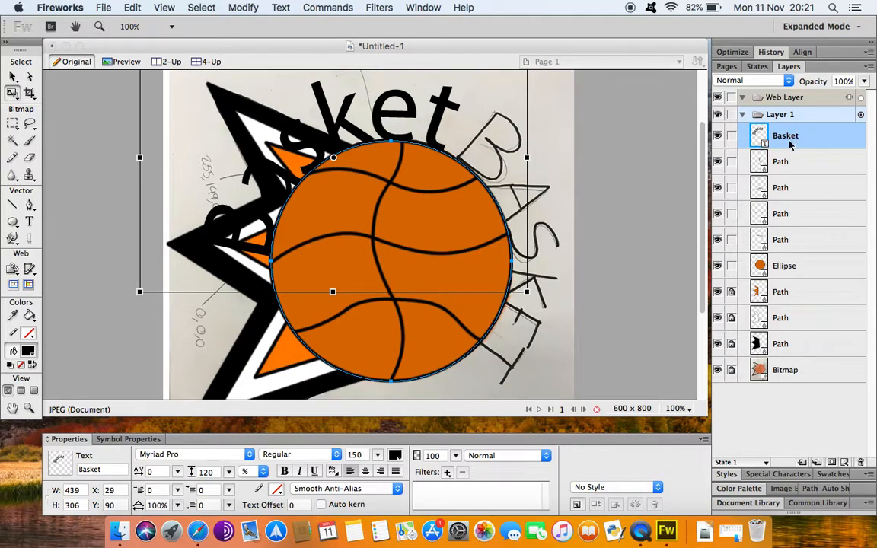
drag(538, 310, 48, 397)
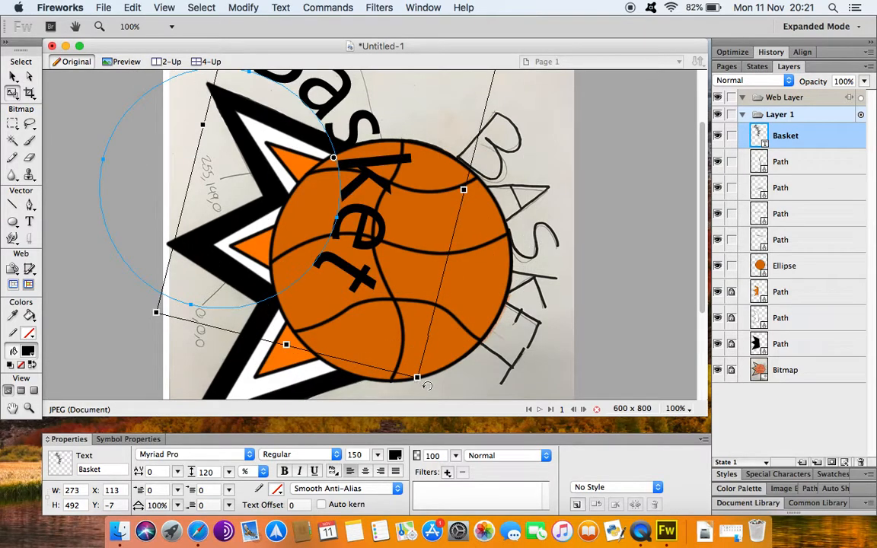
drag(445, 383, 404, 390)
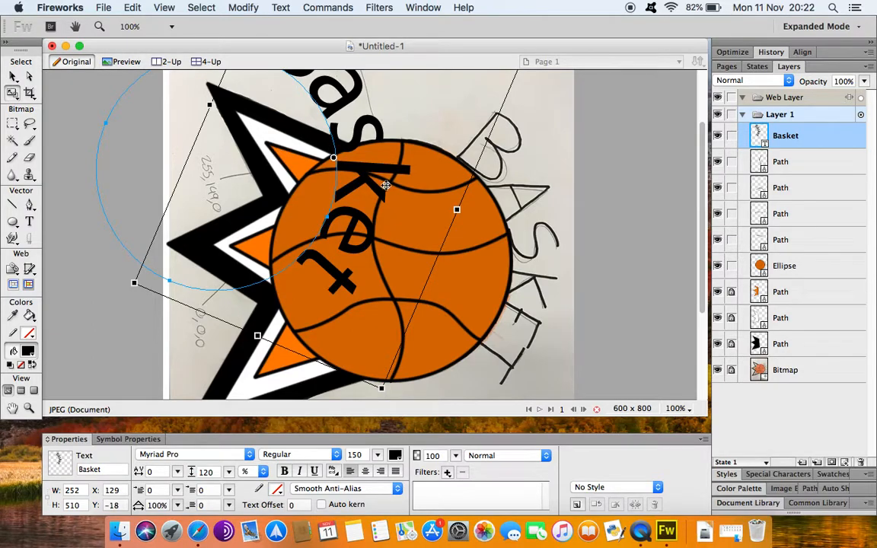
drag(335, 150, 560, 271)
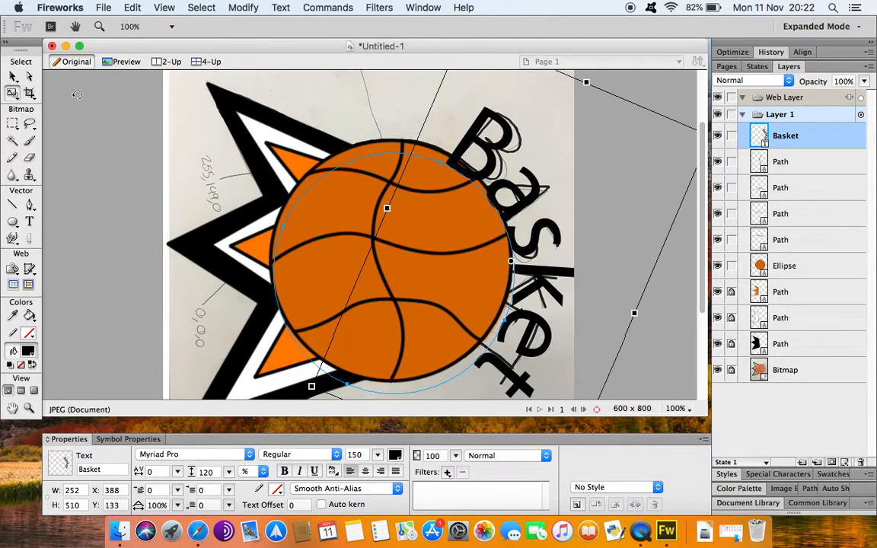
drag(260, 202, 269, 189)
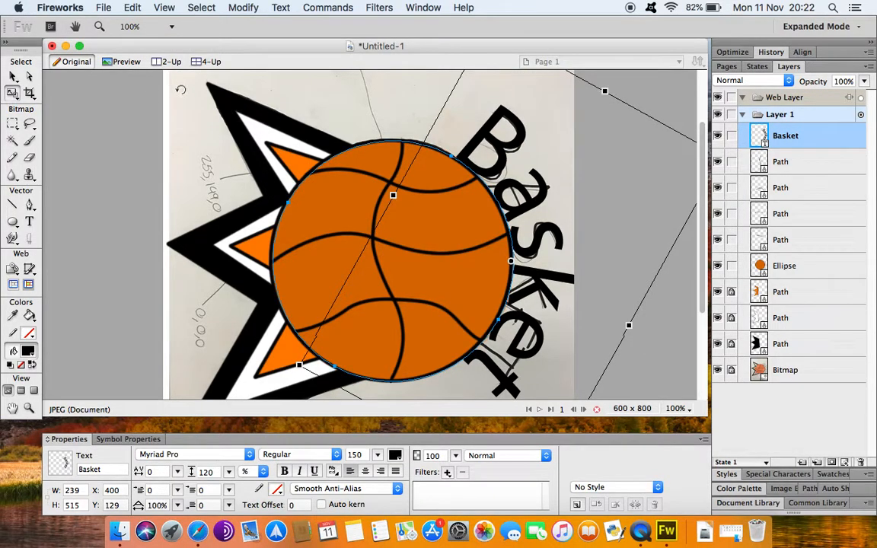
click(13, 79)
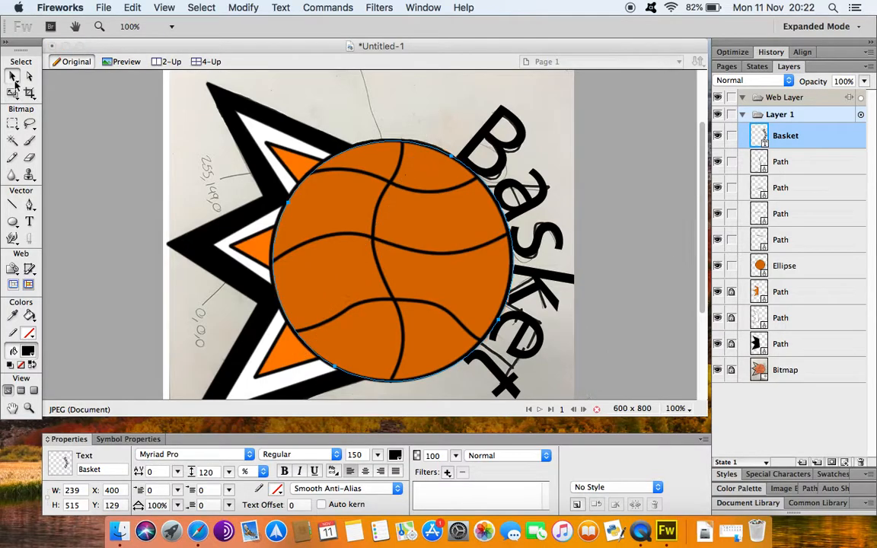
click(580, 150)
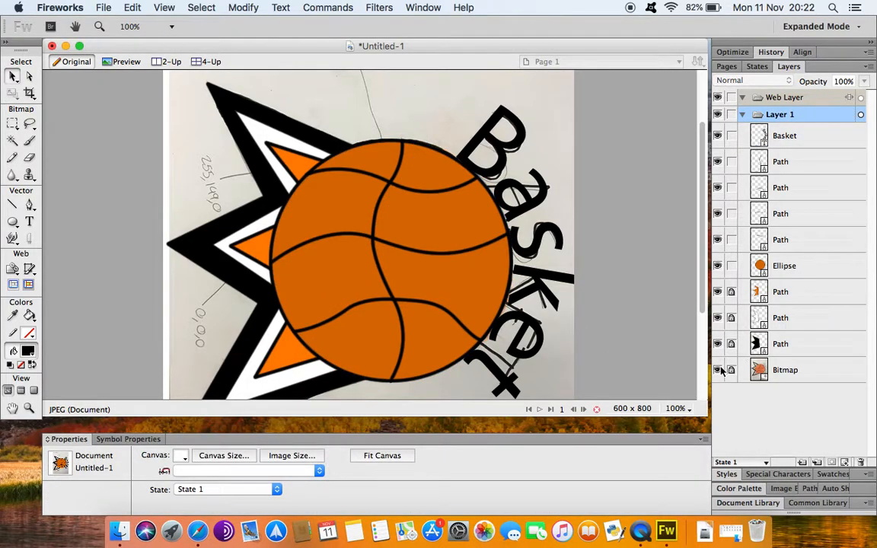
Hide the reference bitmap and nudge the Basket text to X 399, Y 130 against the ball
click(717, 370)
scroll(602, 305, down, 1)
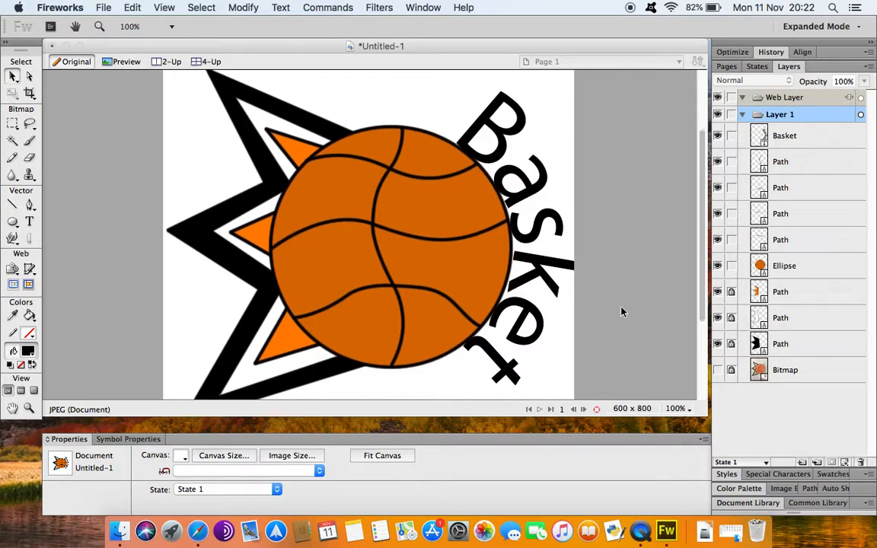
scroll(621, 311, down, 3)
click(489, 235)
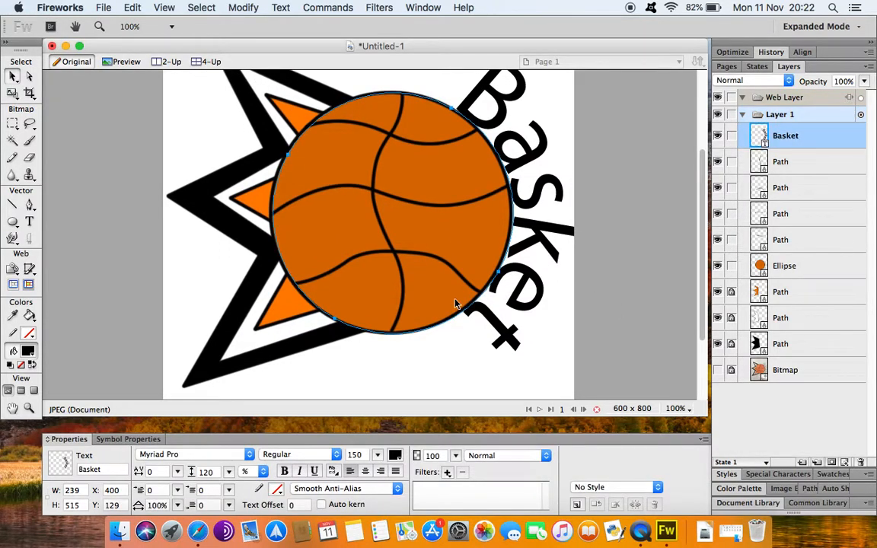
drag(456, 304, 458, 308)
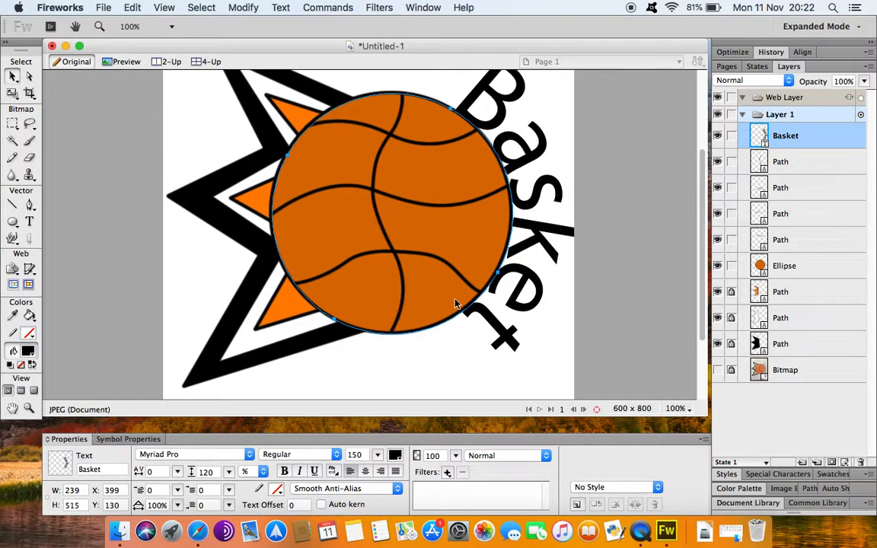
click(638, 329)
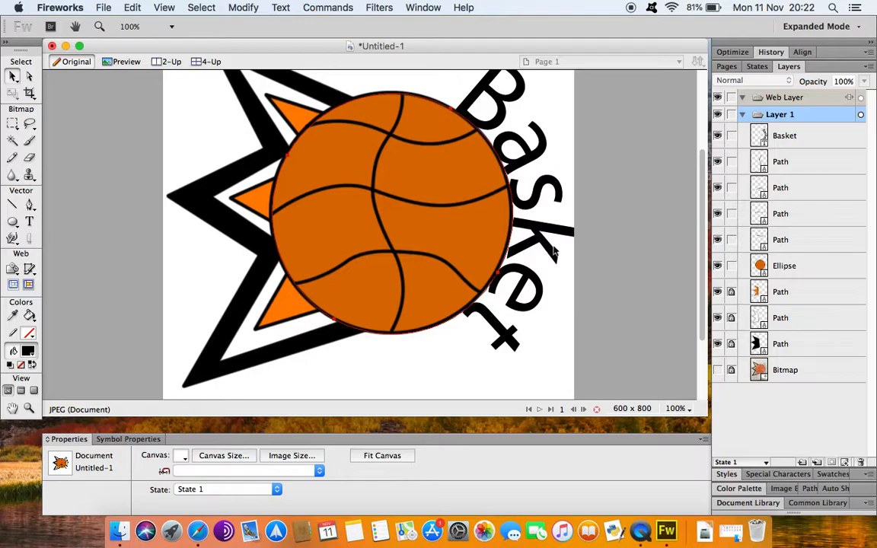
scroll(590, 243, up, 5)
scroll(590, 244, down, 6)
scroll(590, 243, up, 2)
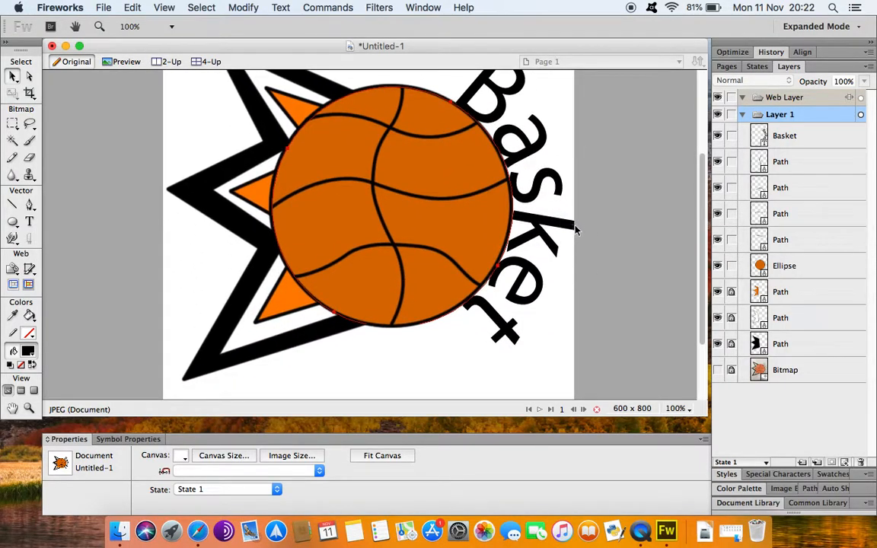
scroll(572, 220, up, 3)
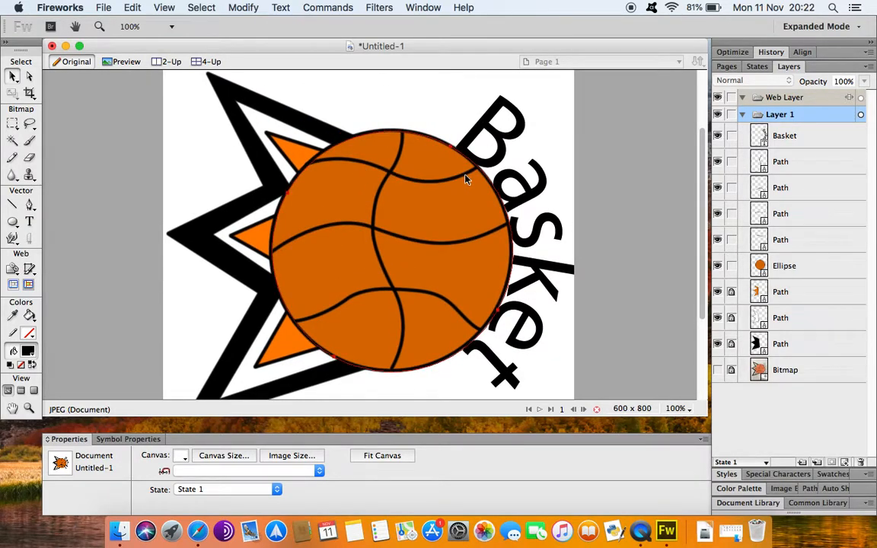
key(super+equal)
key(super+minus)
key(super+minus)
drag(203, 121, 498, 366)
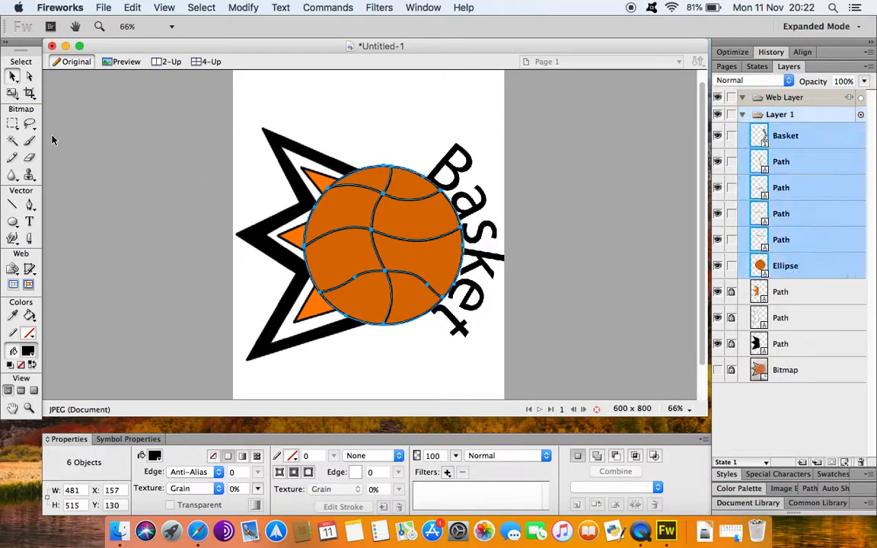
click(14, 94)
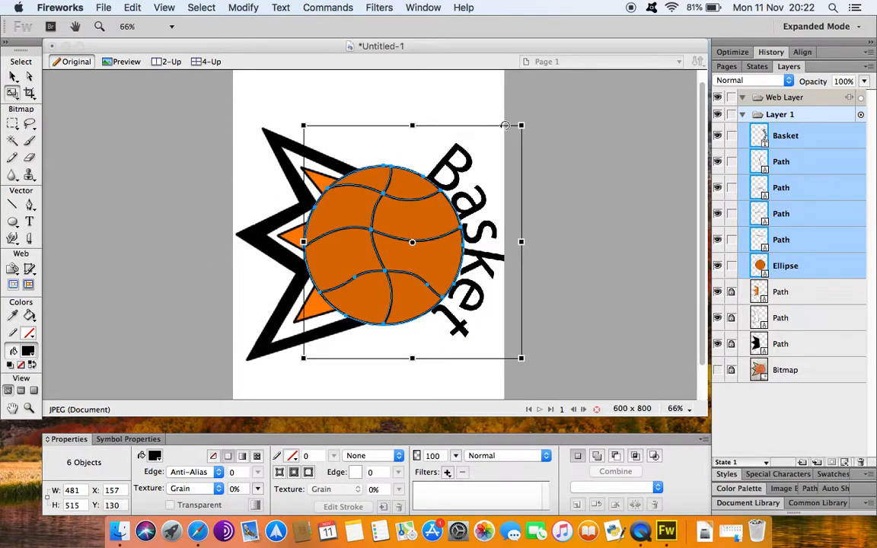
Unlock the orange, white and black spike shapes and the hidden reference bitmap
click(717, 292)
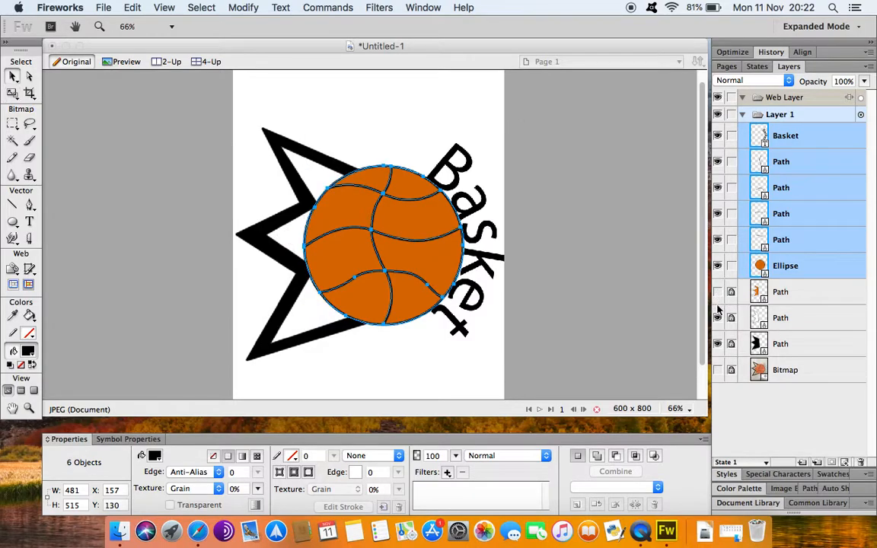
click(717, 292)
click(731, 293)
click(731, 318)
click(731, 344)
click(730, 370)
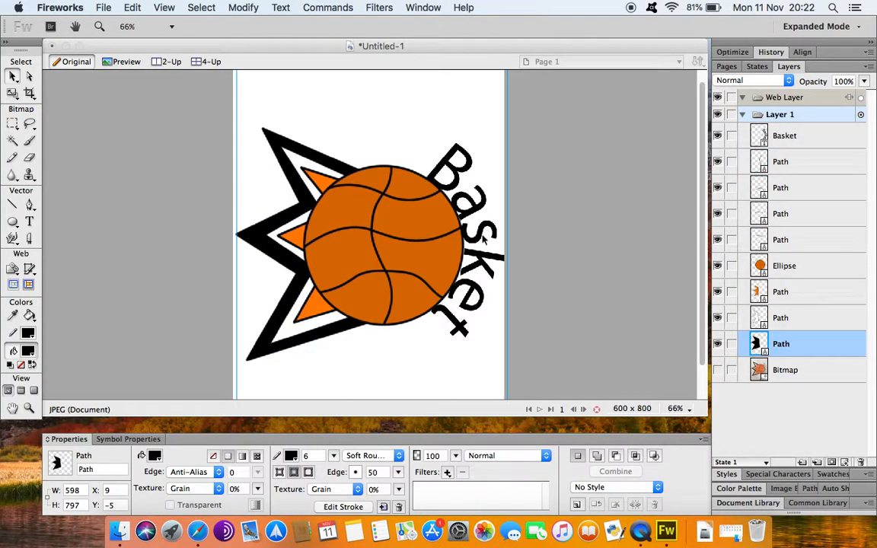
Select all the logo's vector shapes and text and scale them down together to about 591 × 484 px
drag(157, 104, 559, 381)
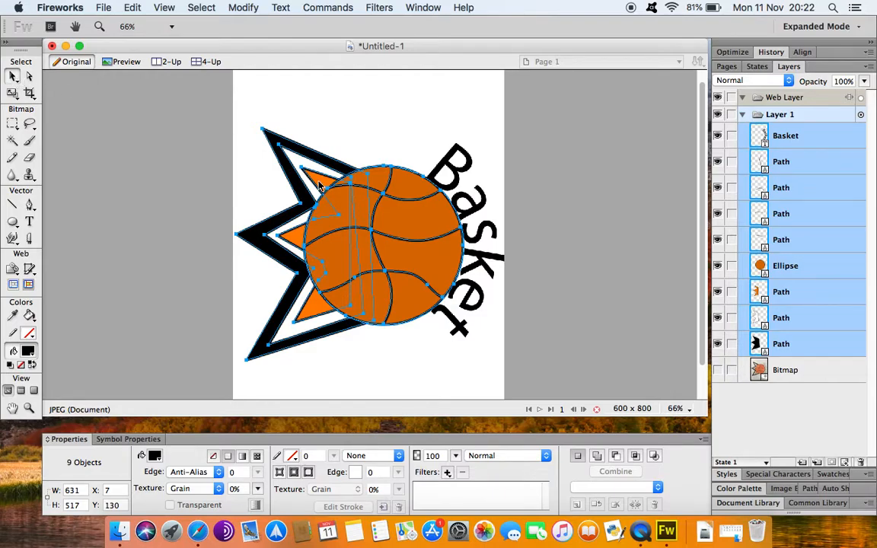
key(q)
drag(520, 126, 513, 134)
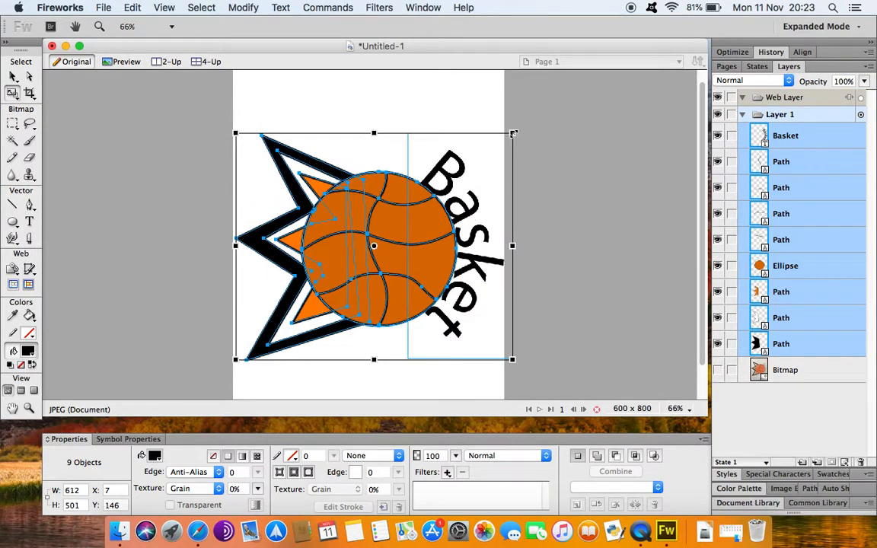
drag(515, 358, 508, 351)
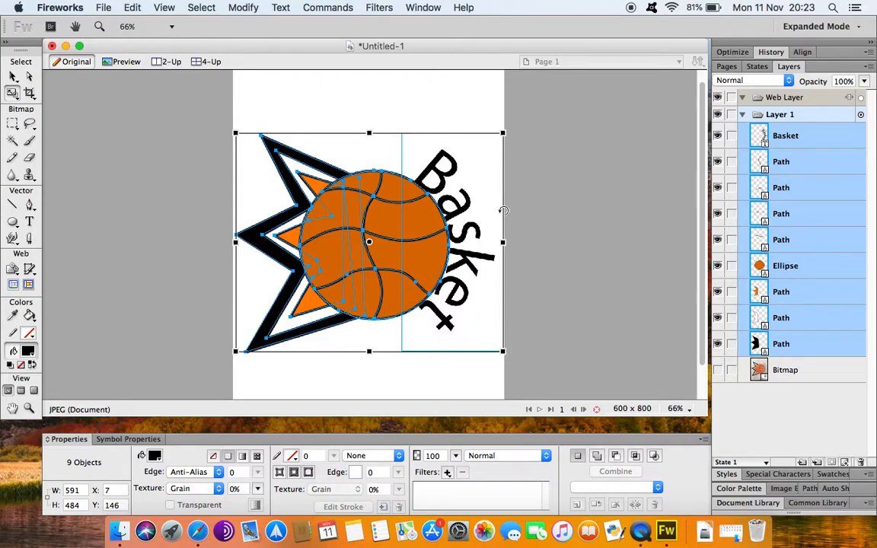
click(13, 78)
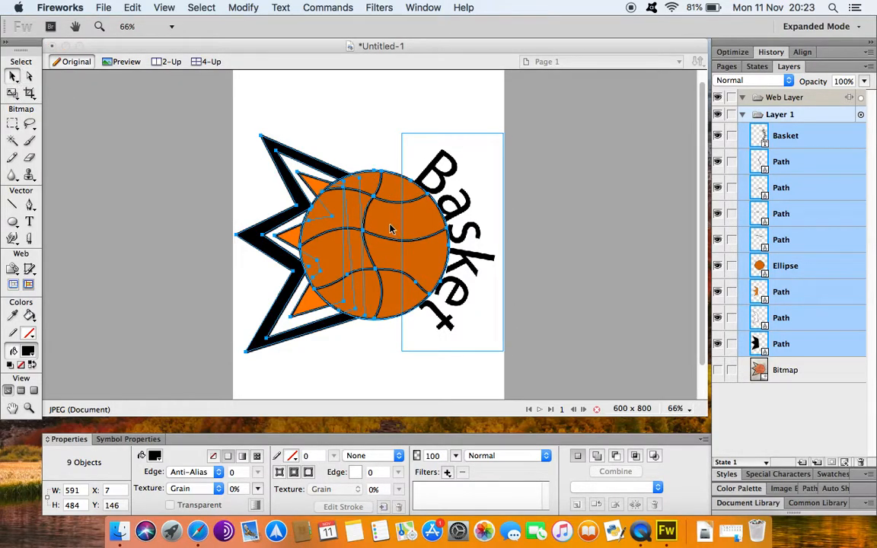
Nudge the scaled logo 5 px right and 1 px up on the canvas, and deselect it
key(Right)
key(Right)
key(Right)
key(Right)
key(Right)
key(Up)
click(156, 182)
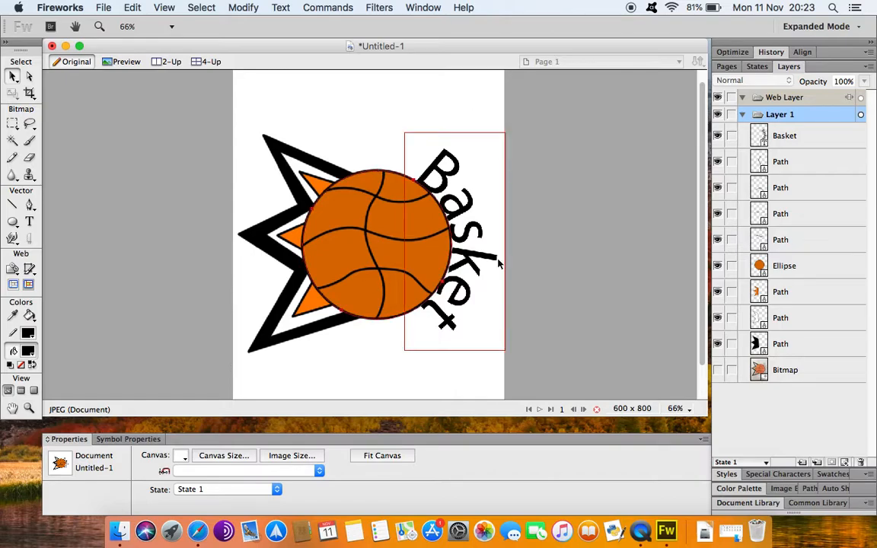
Select the Basket text and show the Text Corporate Styles library
click(446, 186)
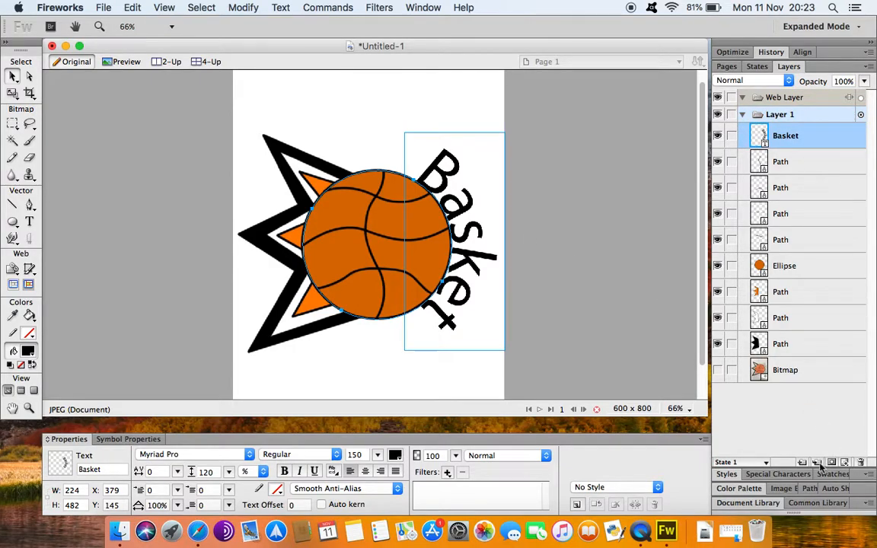
click(726, 474)
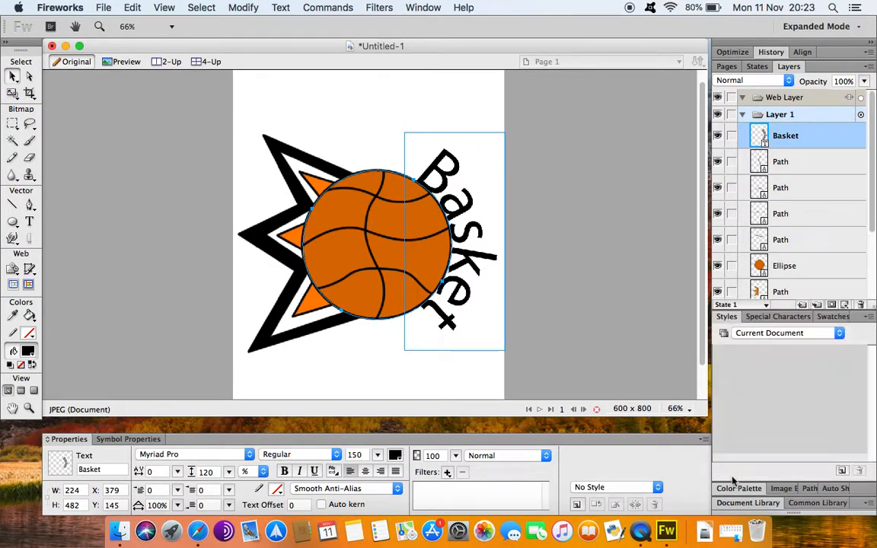
click(834, 333)
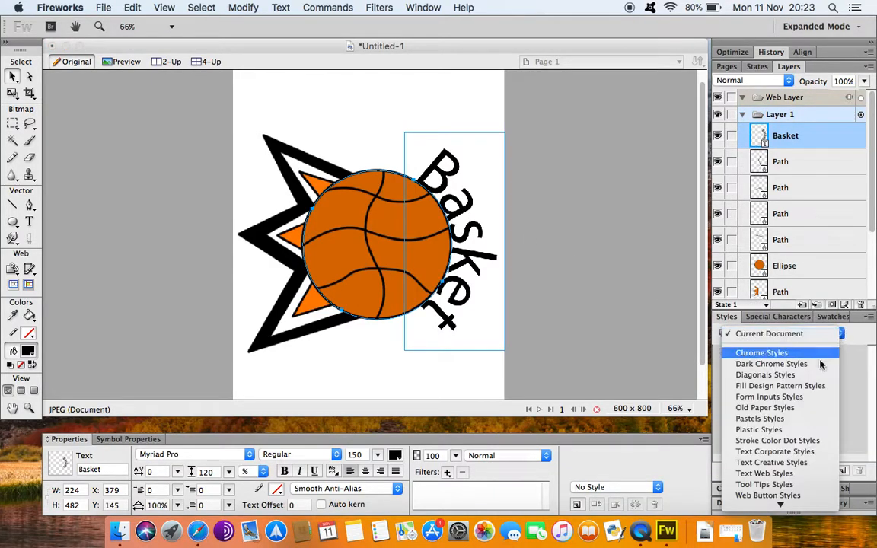
click(774, 451)
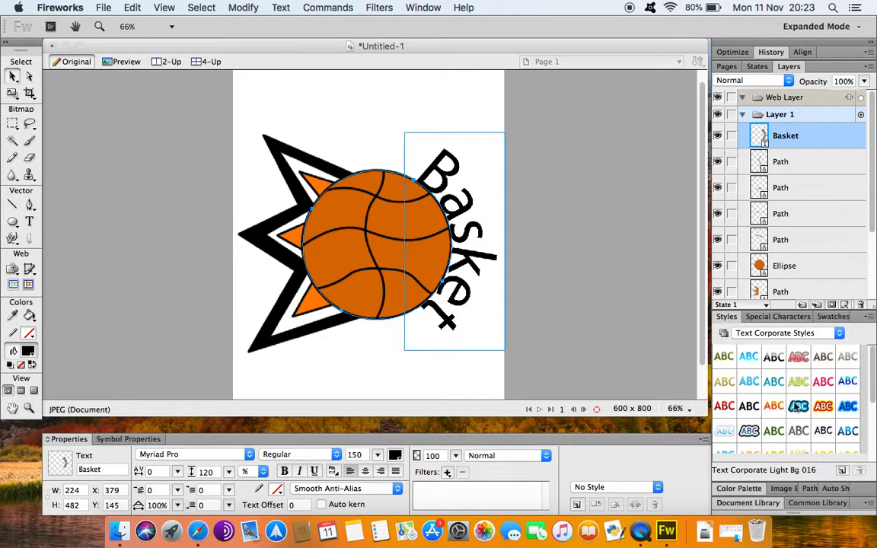
Apply the Text Corporate Dark Bg 022 style to the Basket text and set its font size to 150
scroll(807, 419, down, 1)
scroll(826, 409, down, 3)
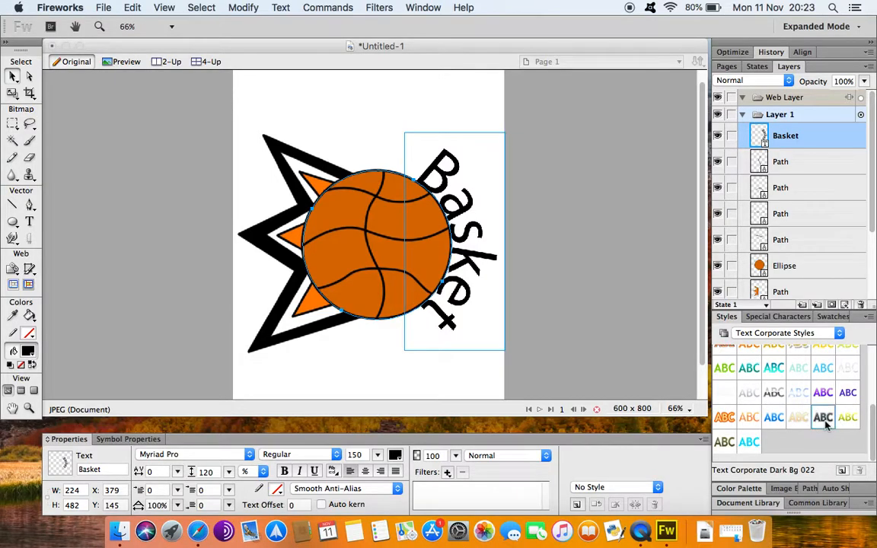
click(826, 425)
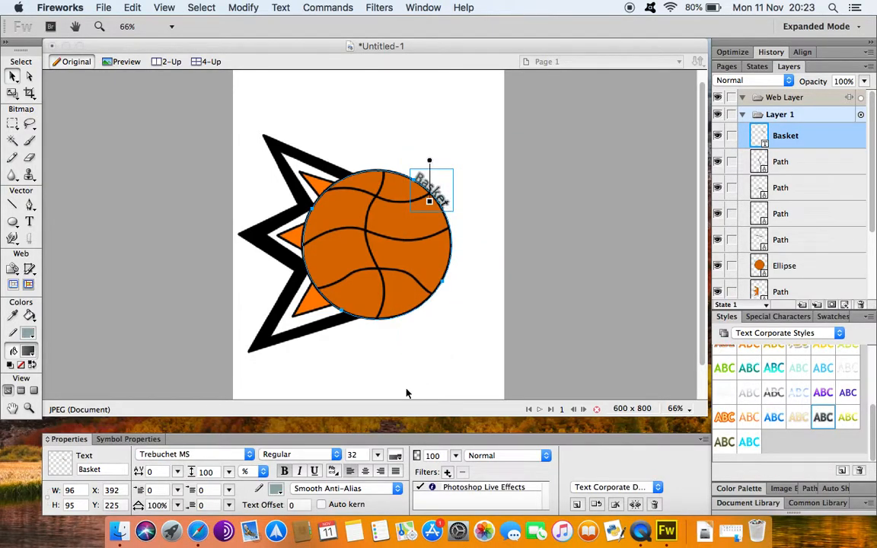
click(356, 456)
text(150)
key(Return)
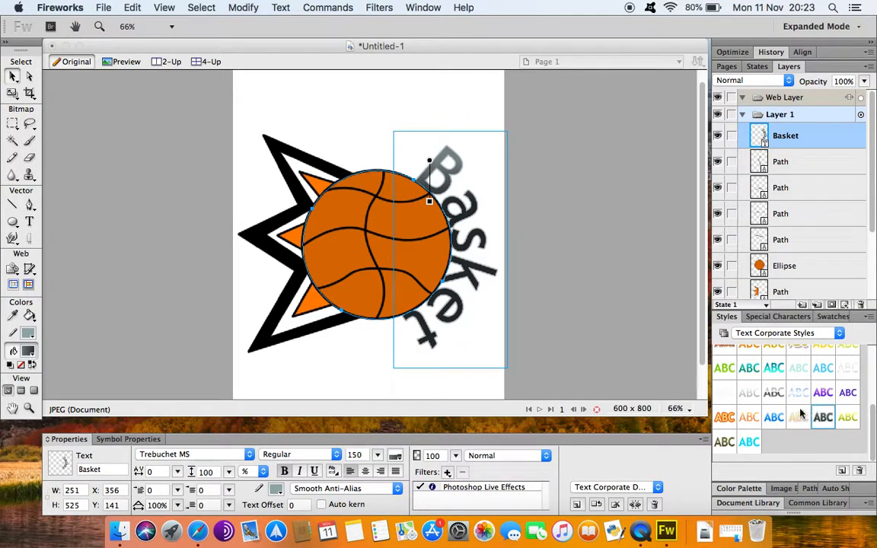
Try the grey-to-black gradient style from the first row of Text Corporate Styles on the Basket text at size 150
scroll(773, 405, up, 5)
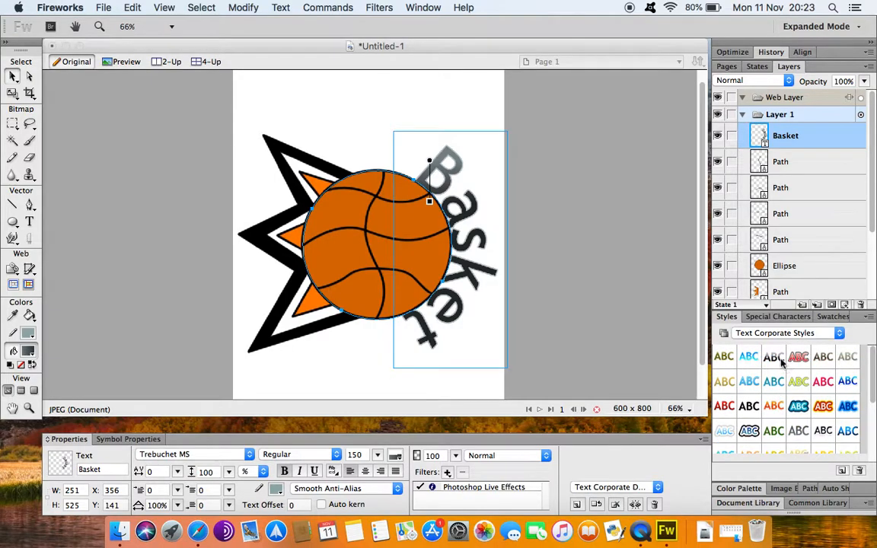
click(776, 359)
click(358, 456)
key(BackSpace)
key(BackSpace)
text(150)
key(Return)
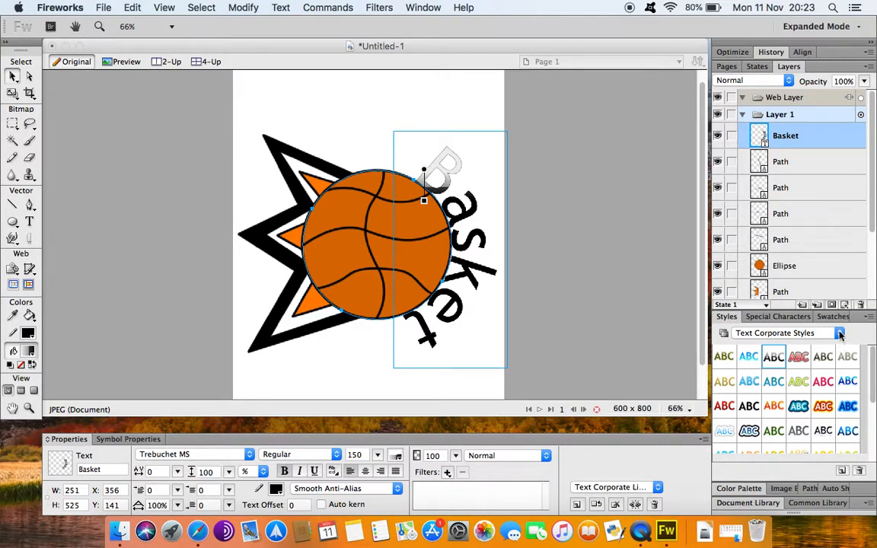
Browse the Text Creative Styles and Text Web Styles libraries for a style for the Basket text
click(777, 333)
click(822, 344)
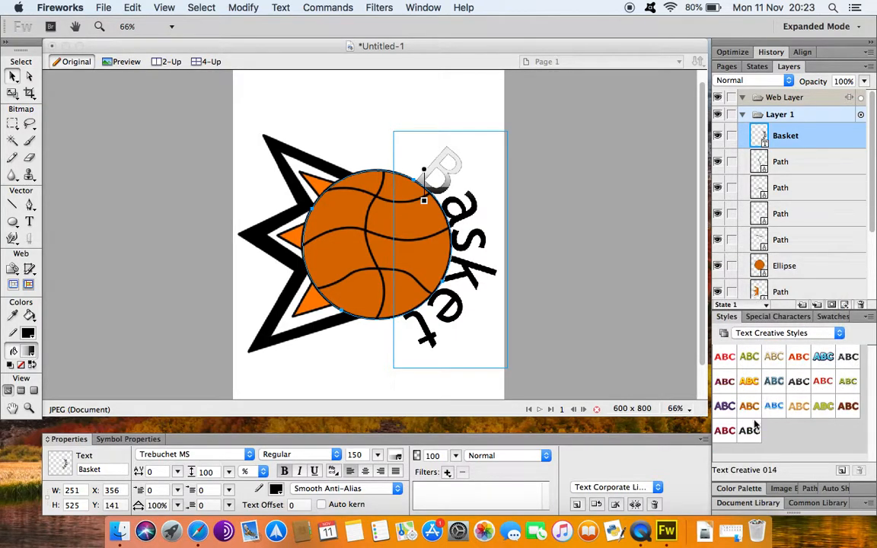
click(833, 335)
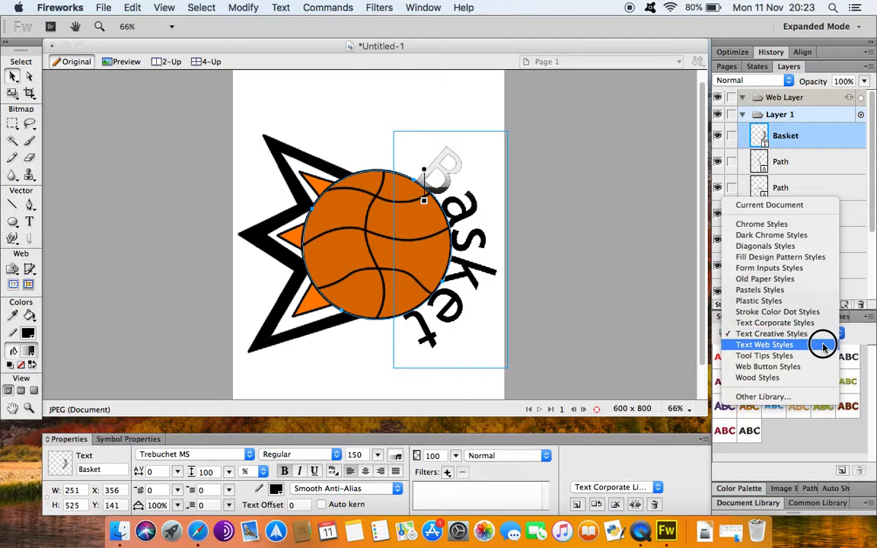
click(824, 341)
scroll(829, 411, down, 1)
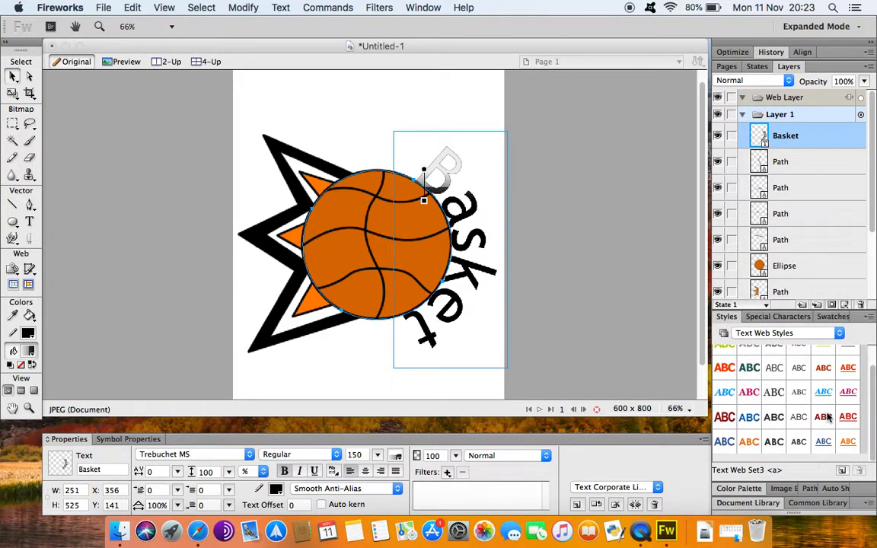
scroll(828, 417, up, 1)
click(843, 304)
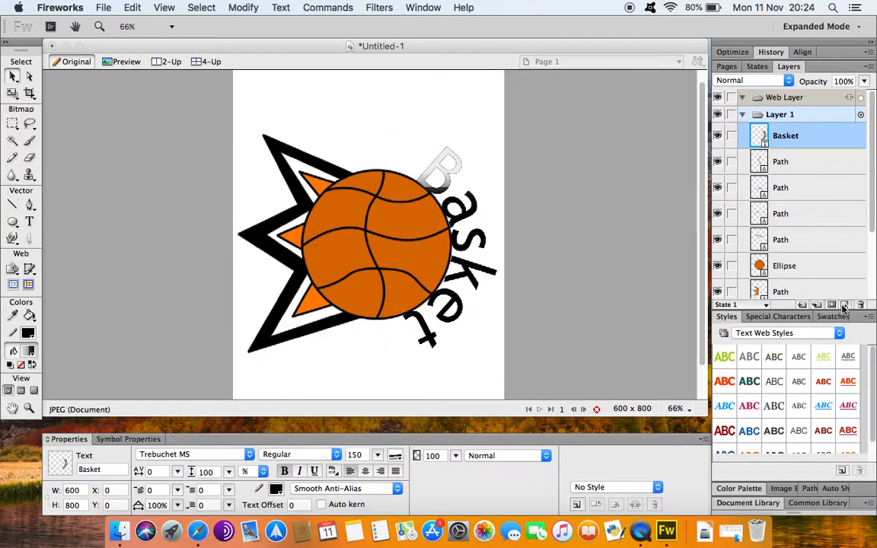
click(843, 305)
Apply the Text Creative 020 style to the Basket text and set its font size to 150
click(840, 335)
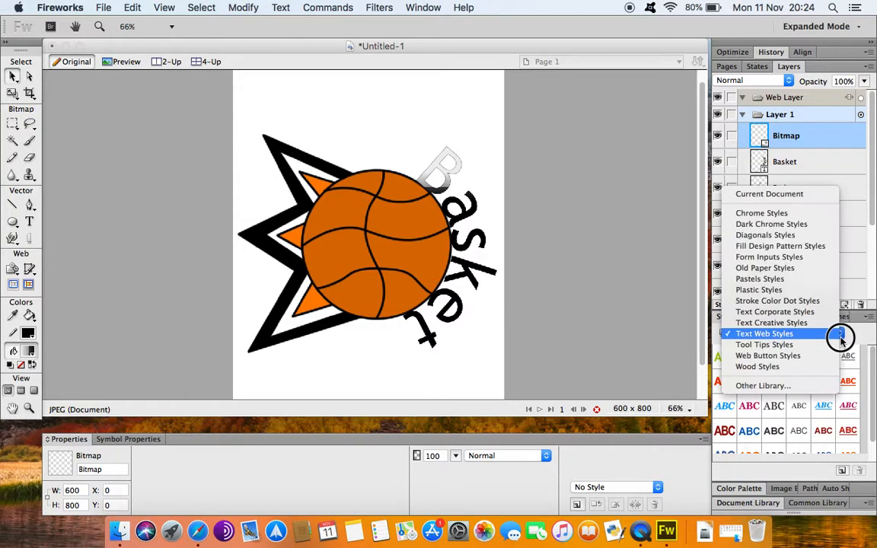
click(803, 322)
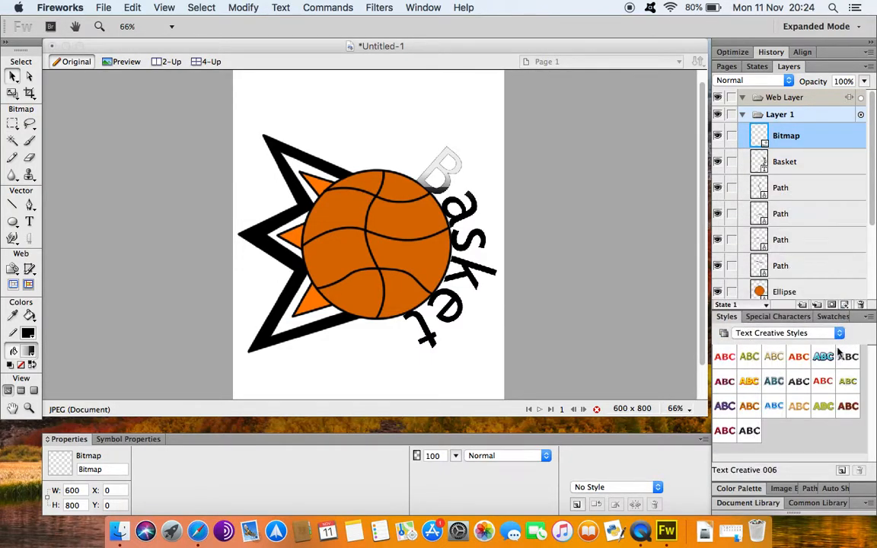
click(751, 432)
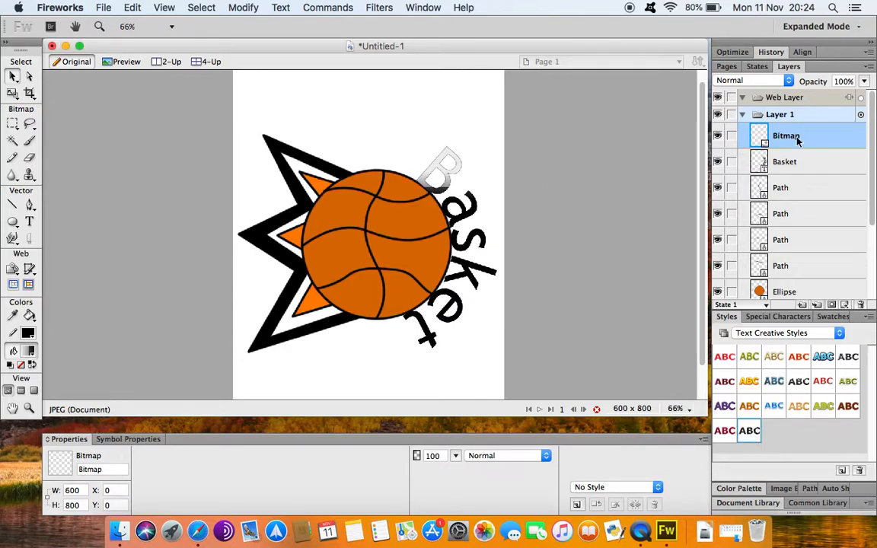
click(798, 165)
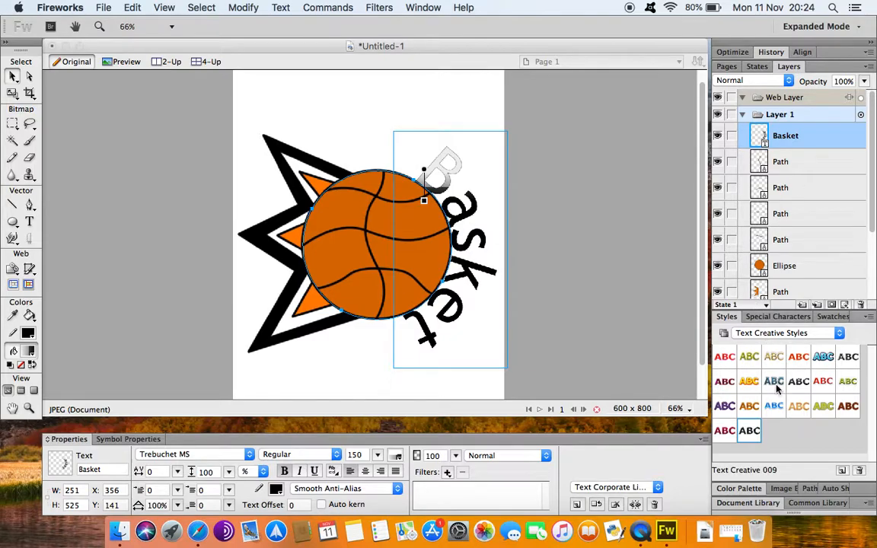
click(751, 431)
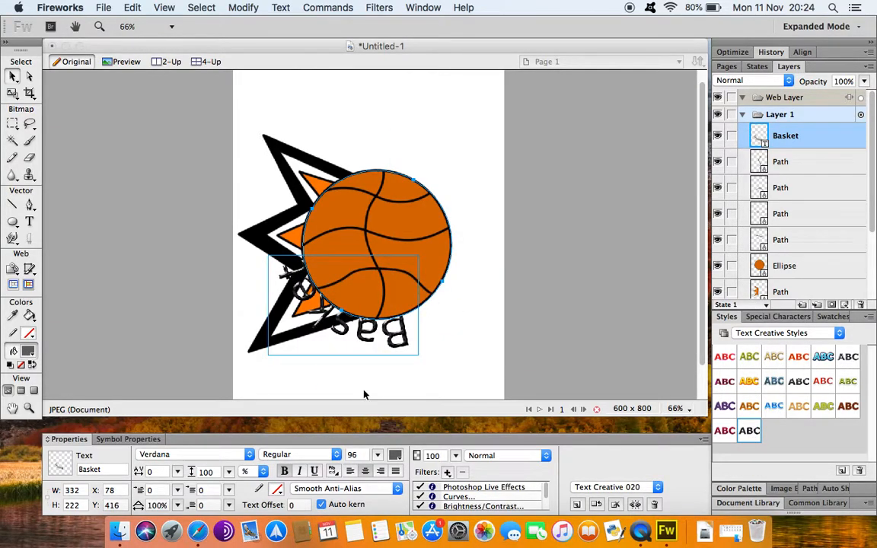
click(12, 92)
double_click(363, 454)
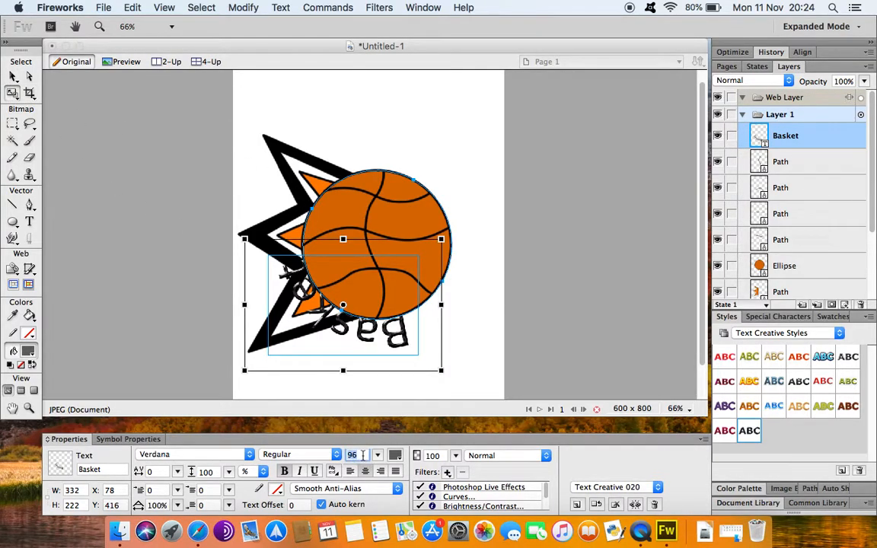
text(150)
key(Return)
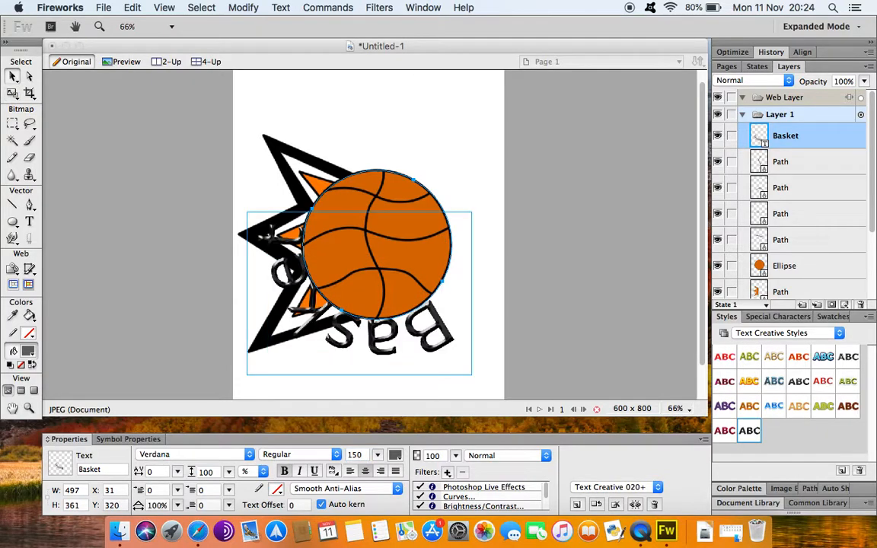
Rotate the Basket text with the Scale tool and place it around the ball's right side at about X 278, Y 124
click(14, 93)
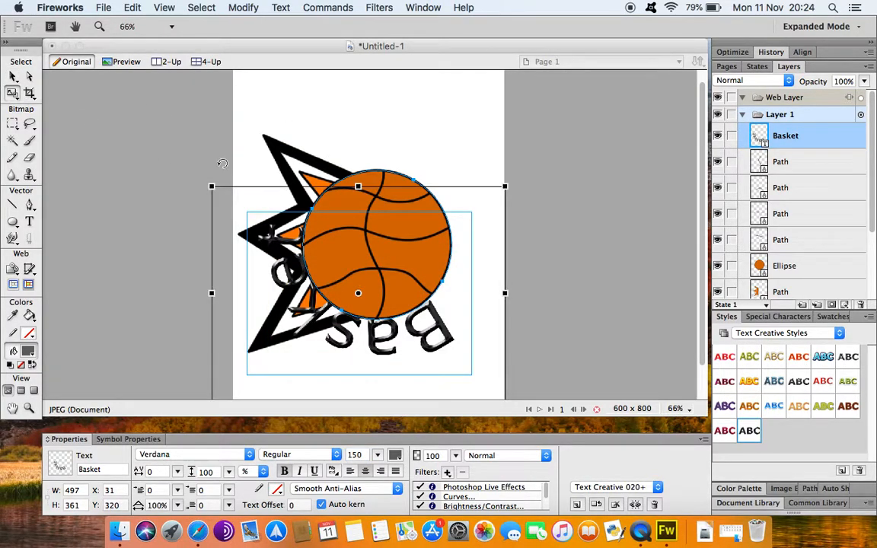
drag(222, 163, 262, 314)
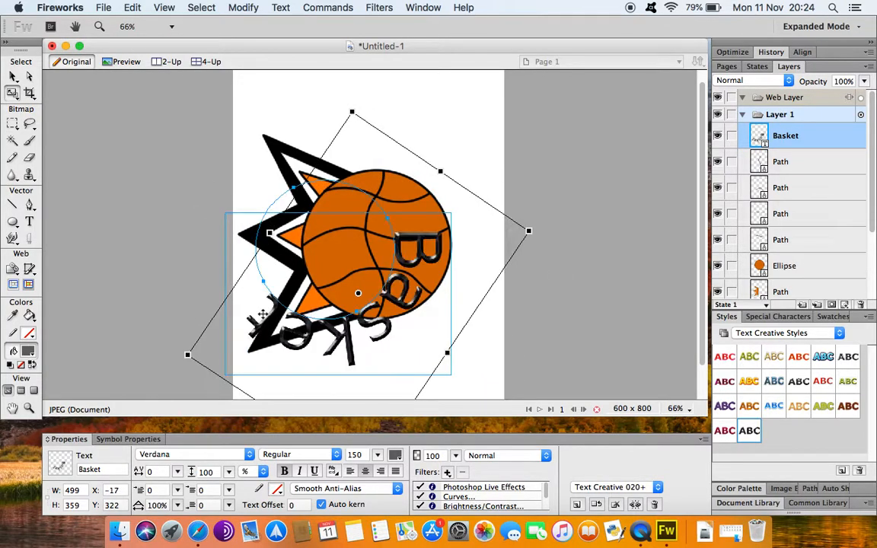
drag(146, 274, 185, 333)
drag(400, 270, 479, 204)
drag(303, 378, 334, 367)
key(Return)
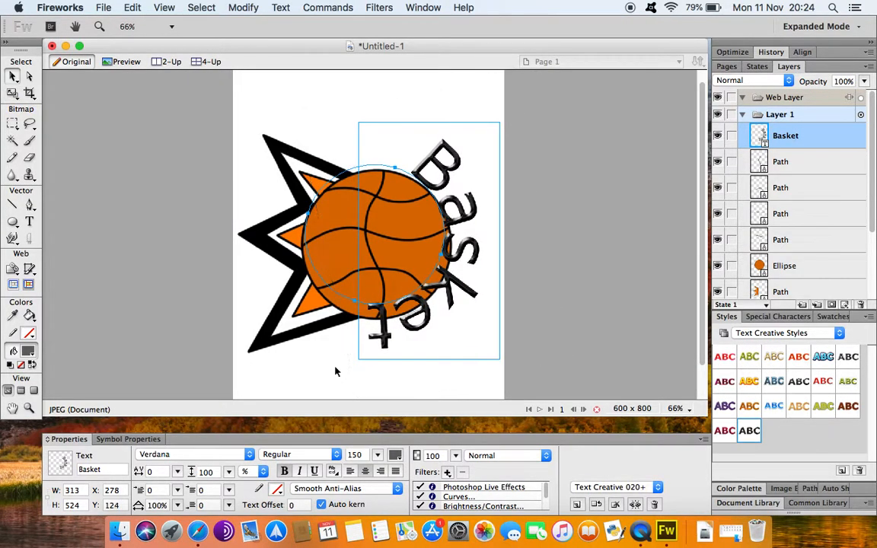
Nudge the Basket text to X 297, Y 149 so its curve follows the ball's right edge
key(Right)
key(Right)
key(Right)
key(Right)
key(Right)
key(Right)
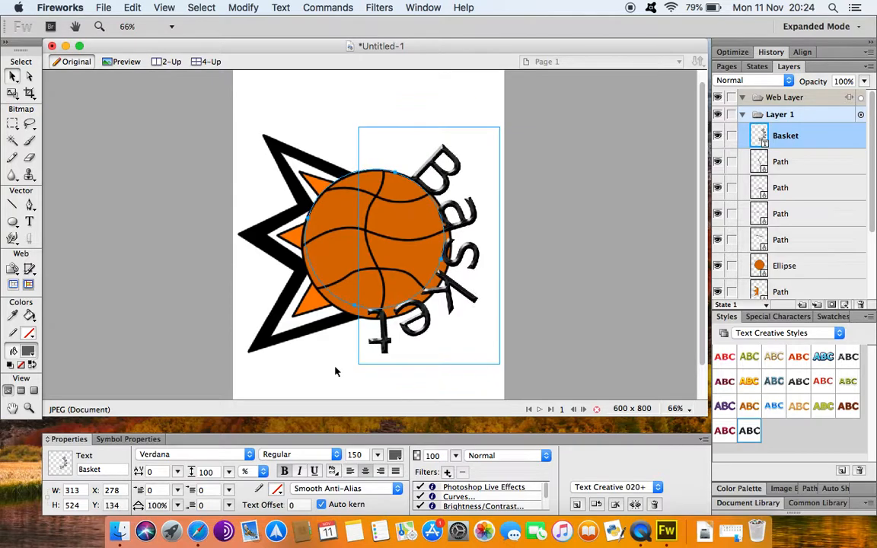
key(Down)
key(Down)
key(Down)
key(Down)
key(Down)
key(Right)
key(Right)
key(Right)
key(Right)
key(Right)
key(Down)
key(Down)
key(Down)
key(Down)
key(Down)
key(Down)
key(Right)
key(Right)
key(Right)
key(Right)
key(Down)
key(Down)
key(Down)
key(Down)
key(Down)
key(Right)
key(Right)
key(Right)
key(Down)
key(Down)
key(Down)
key(Right)
key(Right)
key(Right)
key(Right)
key(Right)
key(Right)
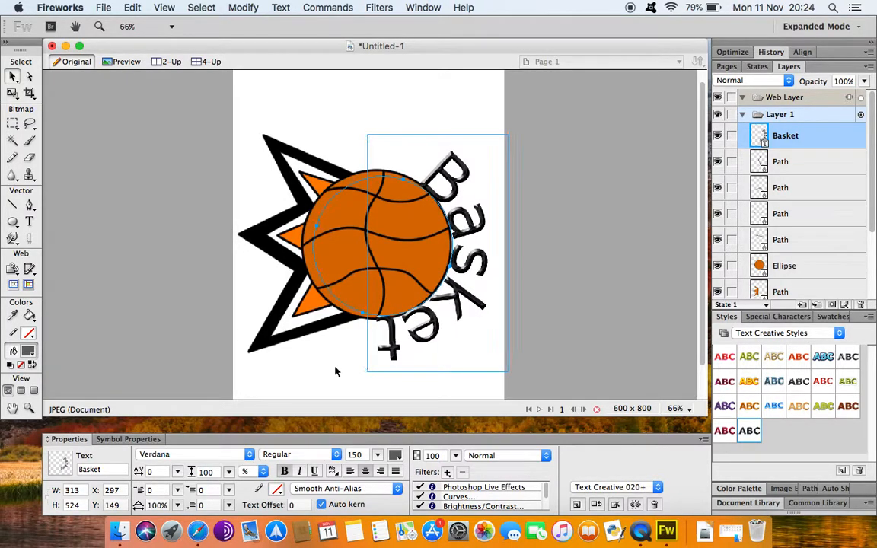
key(Up)
key(Left)
key(Left)
key(Left)
key(Left)
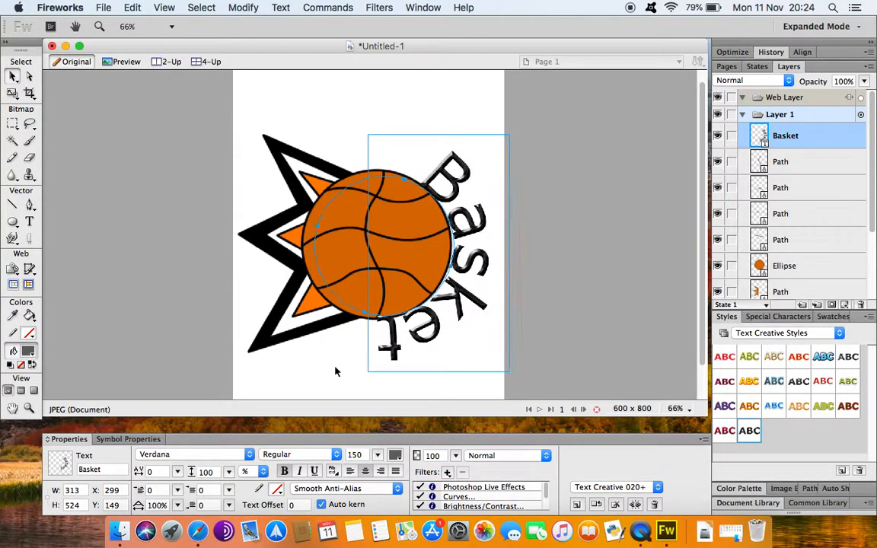
Set the Basket text's font size to 140
click(364, 455)
click(364, 454)
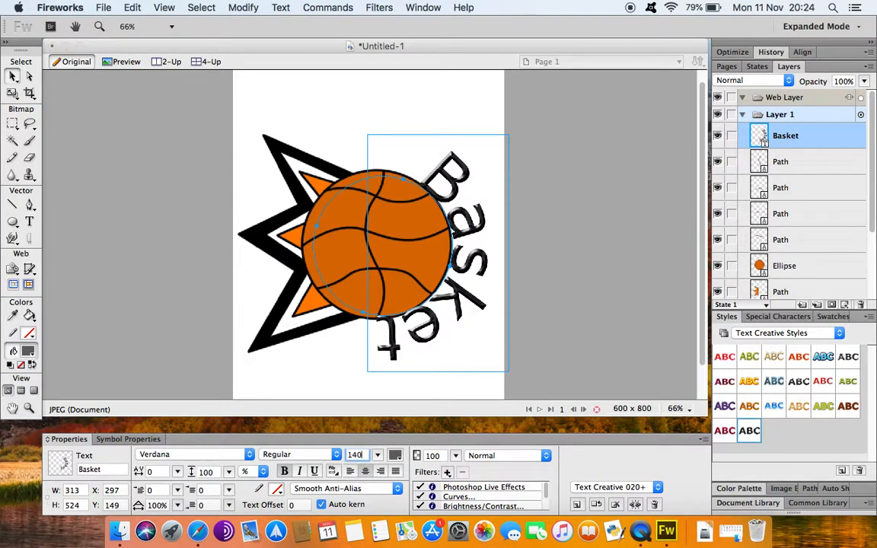
key(Return)
key(Down)
key(Down)
key(Left)
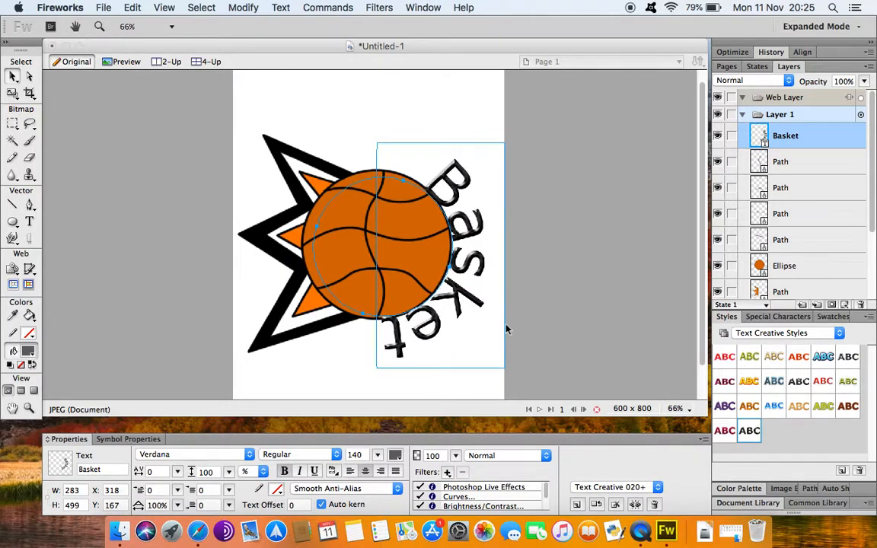
Compare the Basket text with bold turned off and back on, and deselect it
click(364, 117)
click(455, 190)
click(283, 471)
click(284, 470)
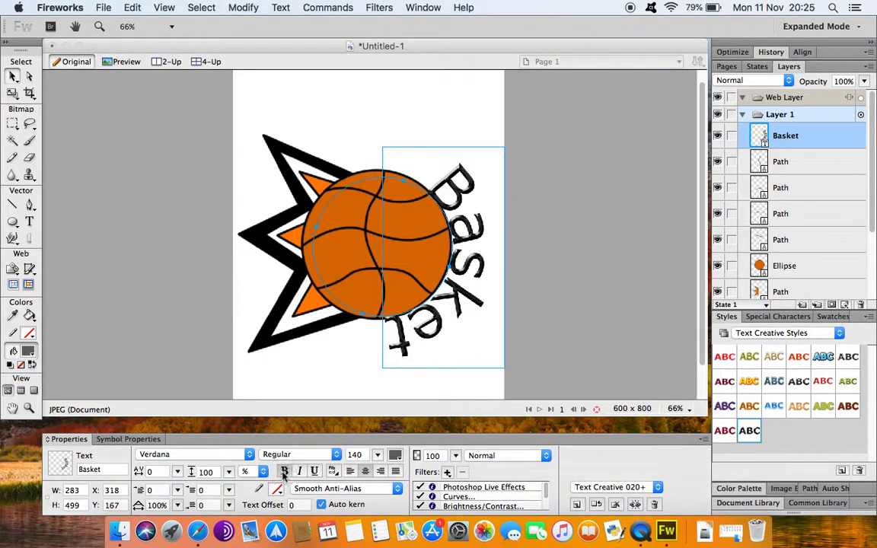
click(284, 471)
click(284, 471)
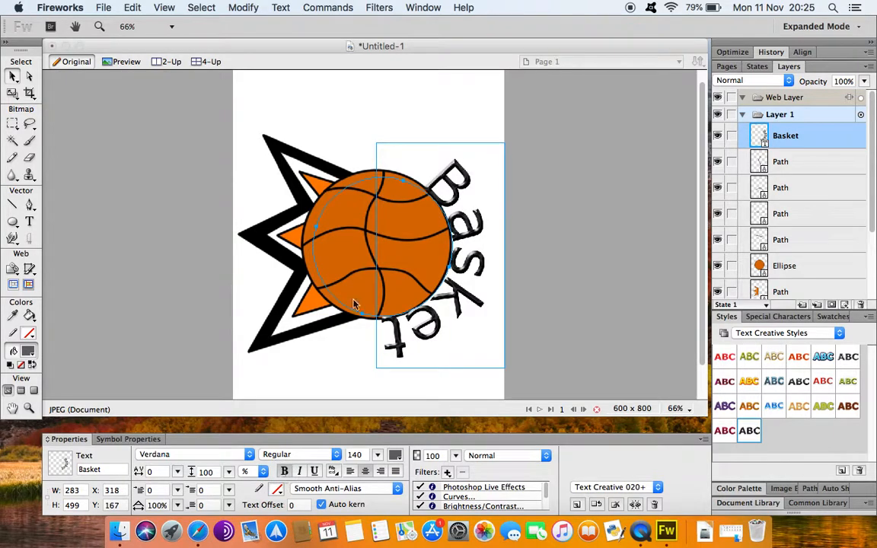
click(424, 109)
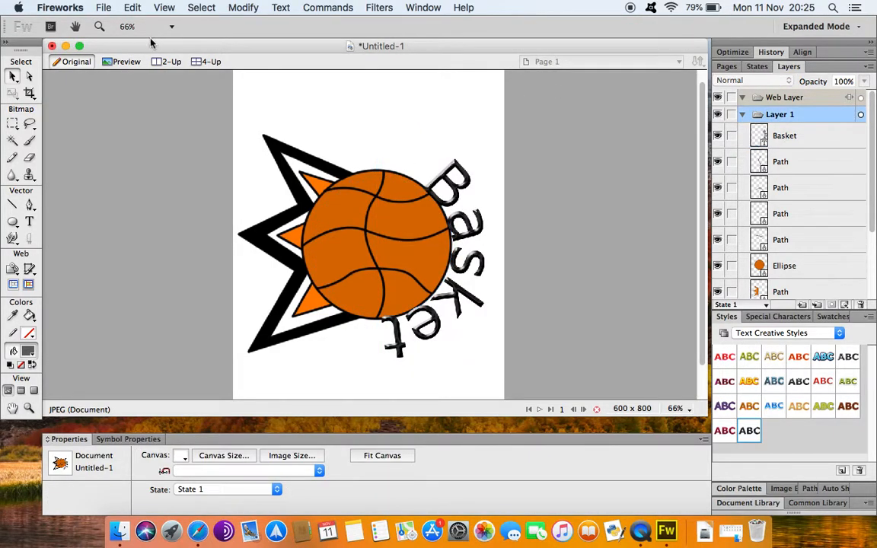